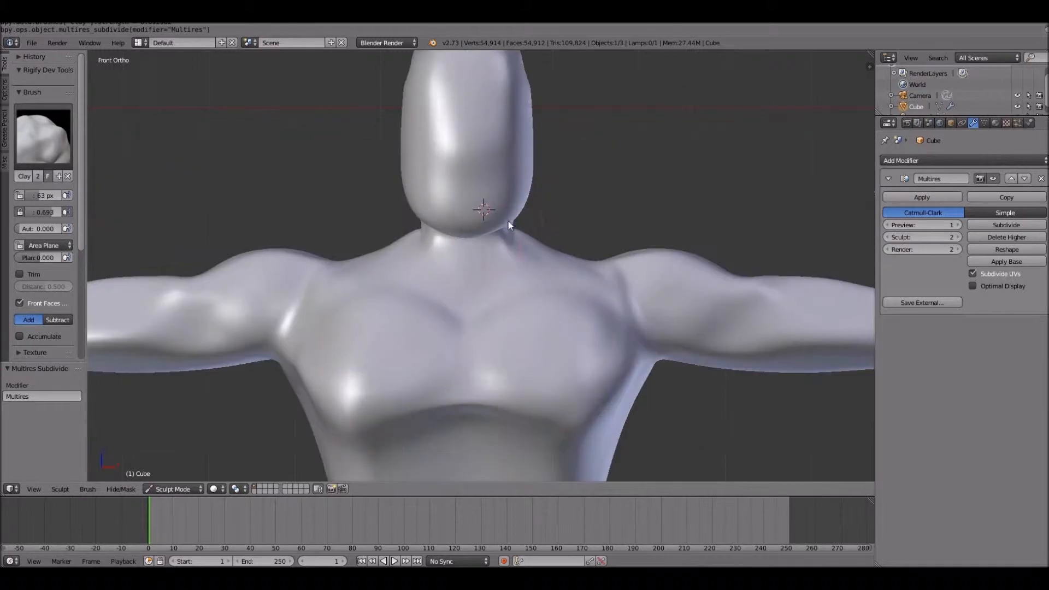
Step: Crease the line beneath the pectorals with the Crease brush at 14 px and strength 0.654
{"action": "mouse_move", "coordinate": [655, 308]}
{"action": "left_mouse_down"}
{"action": "mouse_move", "coordinate": [754, 328]}
{"action": "mouse_move", "coordinate": [793, 320]}
{"action": "left_mouse_up"}
{"action": "left_click", "coordinate": [61, 137]}
{"action": "left_click", "coordinate": [71, 136]}
{"action": "mouse_move", "coordinate": [33, 212]}
{"action": "left_mouse_down"}
{"action": "mouse_move", "coordinate": [47, 217]}
{"action": "mouse_move", "coordinate": [44, 196]}
{"action": "left_mouse_up"}
{"action": "left_click_drag", "start_coordinate": [477, 403], "coordinate": [571, 429]}
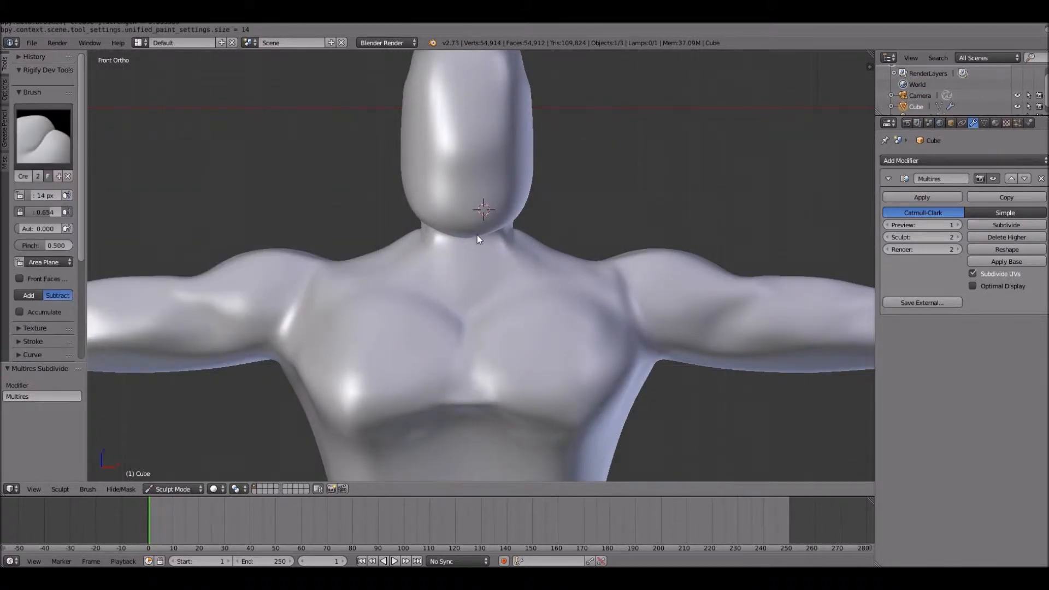
Step: Crease the collarbones, neck tendons, outer pectoral fibres and the dividing line down the sternum
{"action": "mouse_move", "coordinate": [478, 295]}
{"action": "left_mouse_down"}
{"action": "mouse_move", "coordinate": [602, 298]}
{"action": "mouse_move", "coordinate": [624, 312]}
{"action": "left_mouse_up"}
{"action": "mouse_move", "coordinate": [497, 236]}
{"action": "left_mouse_down"}
{"action": "mouse_move", "coordinate": [499, 267]}
{"action": "mouse_move", "coordinate": [472, 299]}
{"action": "left_mouse_up"}
{"action": "left_click_drag", "start_coordinate": [512, 235], "coordinate": [568, 277]}
{"action": "left_click_drag", "start_coordinate": [513, 275], "coordinate": [477, 300]}
{"action": "left_click_drag", "start_coordinate": [299, 353], "coordinate": [356, 330]}
{"action": "left_click_drag", "start_coordinate": [316, 392], "coordinate": [357, 352]}
{"action": "mouse_move", "coordinate": [437, 301]}
{"action": "left_mouse_down"}
{"action": "mouse_move", "coordinate": [466, 344]}
{"action": "mouse_move", "coordinate": [469, 403]}
{"action": "left_mouse_up"}
Step: Add finer creases to the inner pectorals beside the sternum with the Crease brush at 10 px
{"action": "middle_click_drag", "start_coordinate": [642, 296], "coordinate": [637, 222]}
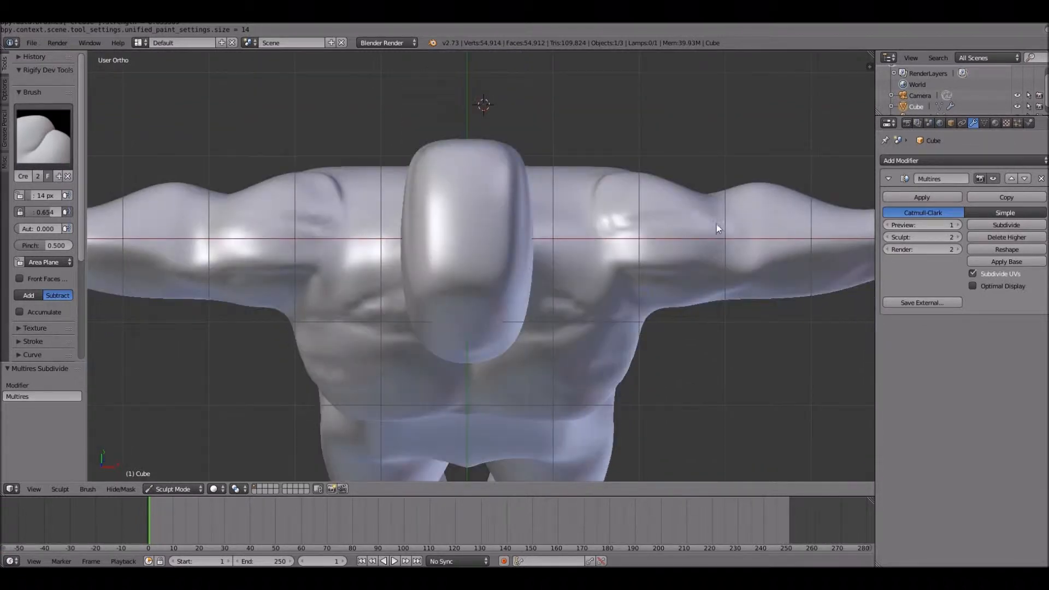
{"action": "key", "text": "i"}
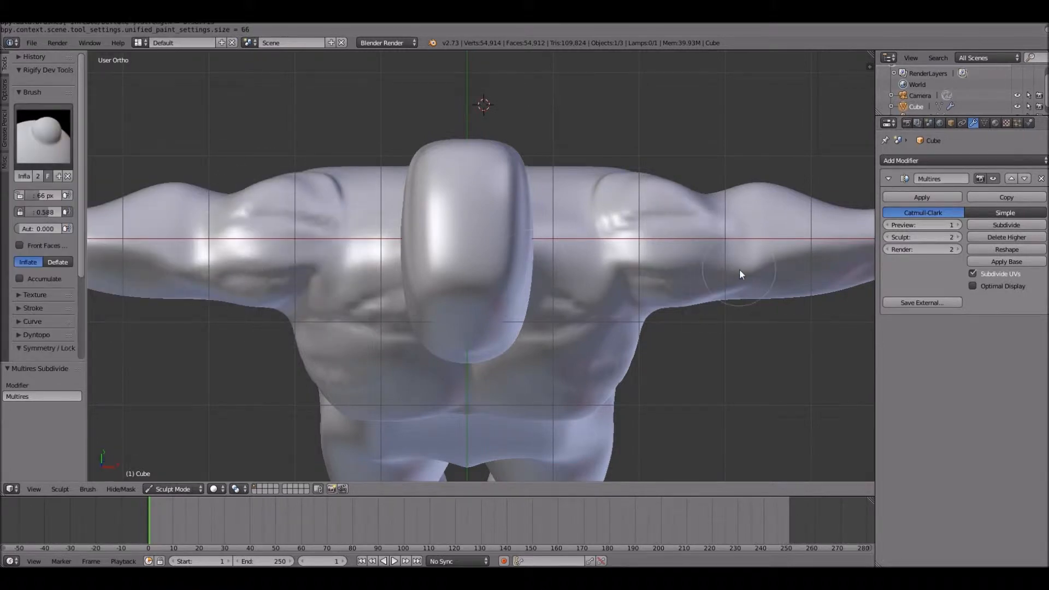
{"action": "key", "text": "KP_1"}
{"action": "key", "text": "shift+c"}
{"action": "left_click_drag", "start_coordinate": [48, 195], "coordinate": [42, 195]}
{"action": "left_click", "coordinate": [475, 340]}
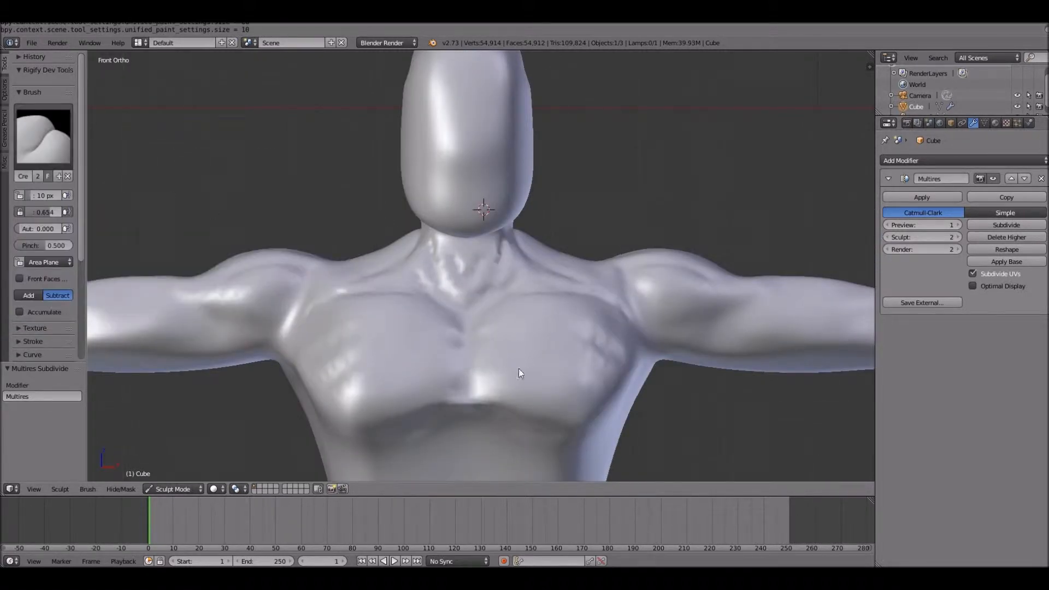
{"action": "left_click_drag", "start_coordinate": [507, 335], "coordinate": [474, 344]}
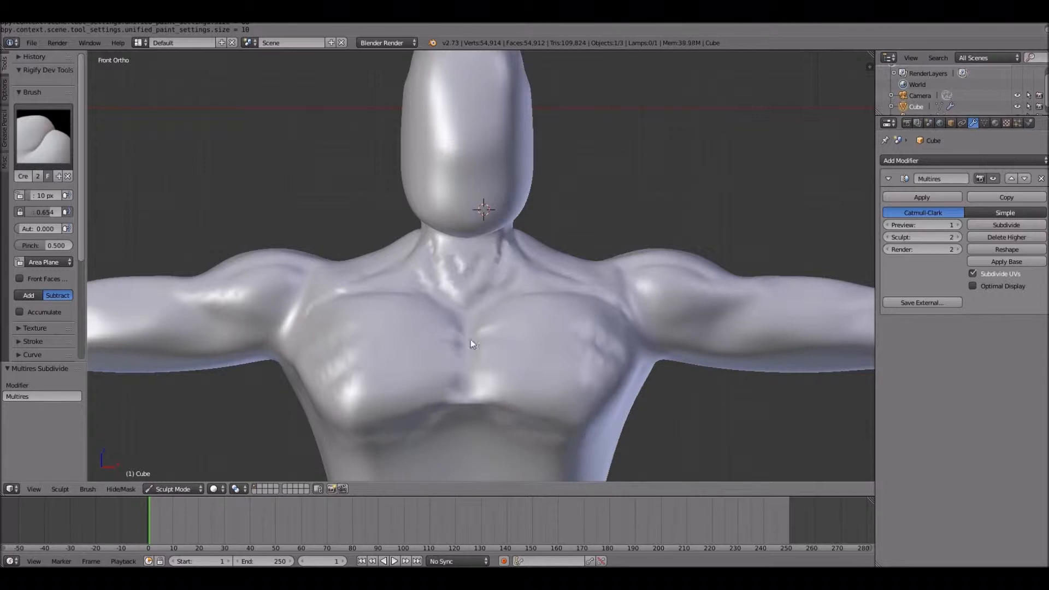
Step: Rough out the abdomen's broad vertical muscle forms and its centre line below the chest
{"action": "scroll", "coordinate": [515, 352], "scroll_direction": "up", "scroll_amount": 1}
{"action": "scroll", "coordinate": [514, 351], "scroll_direction": "down", "scroll_amount": 15, "text": "shift"}
{"action": "left_click", "coordinate": [43, 137]}
{"action": "left_click", "coordinate": [119, 200]}
{"action": "left_click_drag", "start_coordinate": [41, 195], "coordinate": [43, 196]}
{"action": "left_click_drag", "start_coordinate": [505, 219], "coordinate": [415, 222]}
{"action": "left_click_drag", "start_coordinate": [456, 385], "coordinate": [508, 388]}
{"action": "left_click_drag", "start_coordinate": [448, 345], "coordinate": [448, 432]}
{"action": "left_click_drag", "start_coordinate": [385, 284], "coordinate": [383, 410]}
{"action": "middle_click_drag", "start_coordinate": [656, 289], "coordinate": [526, 290]}
{"action": "key", "text": "KP_1"}
Step: Swell the vertical columns of the abdominal muscles with the Inflate brush at 73 px
{"action": "left_click", "coordinate": [43, 137]}
{"action": "left_click", "coordinate": [37, 246]}
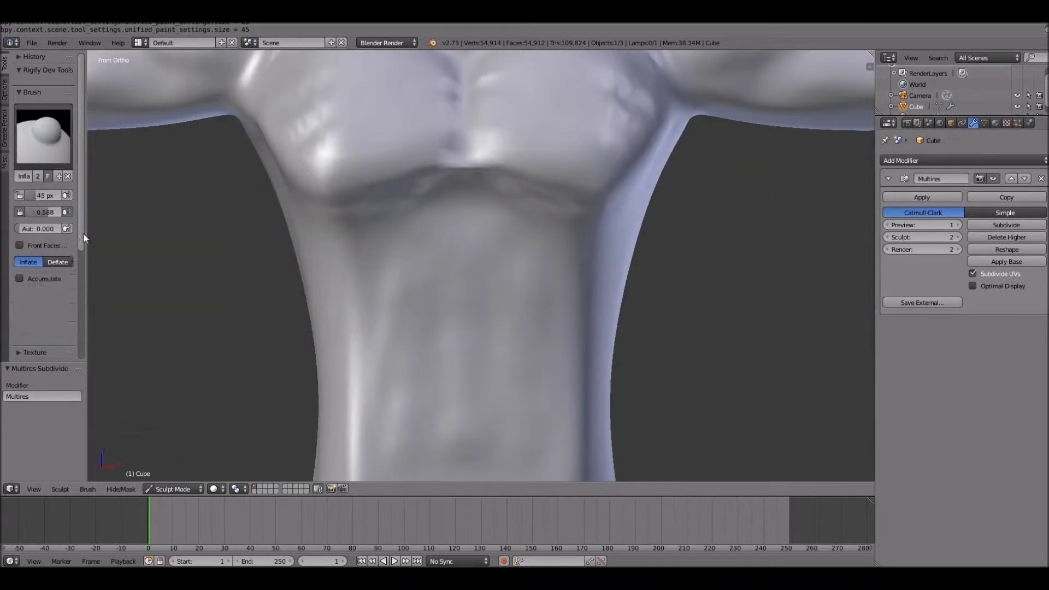
{"action": "left_click_drag", "start_coordinate": [43, 196], "coordinate": [48, 196]}
{"action": "left_click_drag", "start_coordinate": [415, 284], "coordinate": [437, 437]}
{"action": "left_click_drag", "start_coordinate": [495, 361], "coordinate": [495, 421]}
{"action": "left_click_drag", "start_coordinate": [402, 251], "coordinate": [402, 431]}
Step: Inflate the separate abdominal segments in three rows, widening the uppermost pair toward the ribs
{"action": "scroll", "coordinate": [559, 352], "scroll_direction": "down", "scroll_amount": 3}
{"action": "scroll", "coordinate": [559, 353], "scroll_direction": "up", "scroll_amount": 4}
{"action": "scroll", "coordinate": [558, 353], "scroll_direction": "down", "scroll_amount": 10, "text": "shift"}
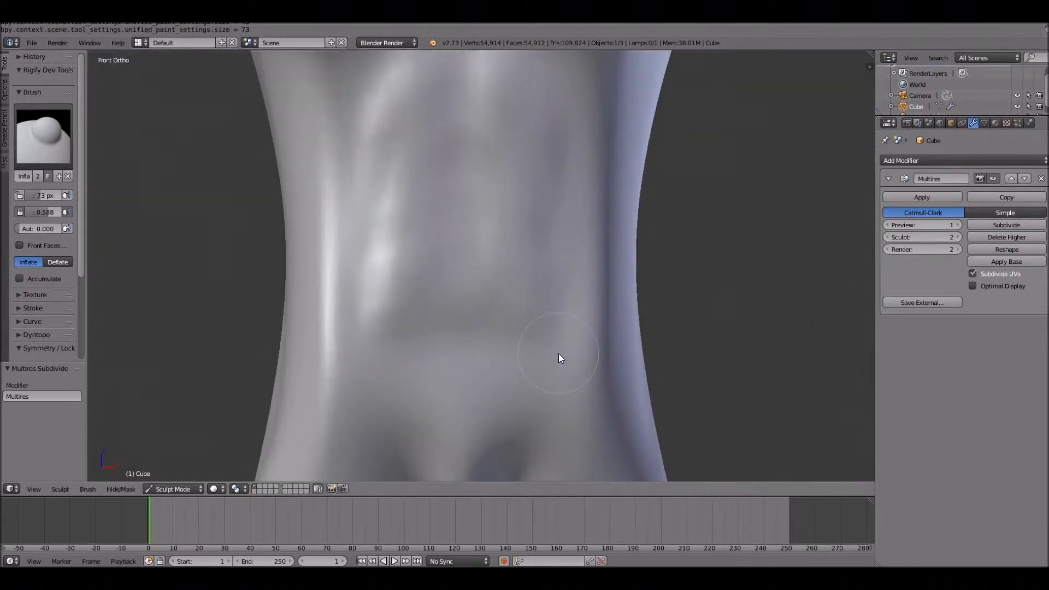
{"action": "scroll", "coordinate": [559, 353], "scroll_direction": "up", "scroll_amount": 8, "text": "shift"}
{"action": "left_click_drag", "start_coordinate": [525, 207], "coordinate": [508, 245]}
{"action": "left_click_drag", "start_coordinate": [503, 317], "coordinate": [527, 356]}
{"action": "left_click_drag", "start_coordinate": [508, 405], "coordinate": [526, 441]}
{"action": "left_click_drag", "start_coordinate": [562, 181], "coordinate": [523, 244]}
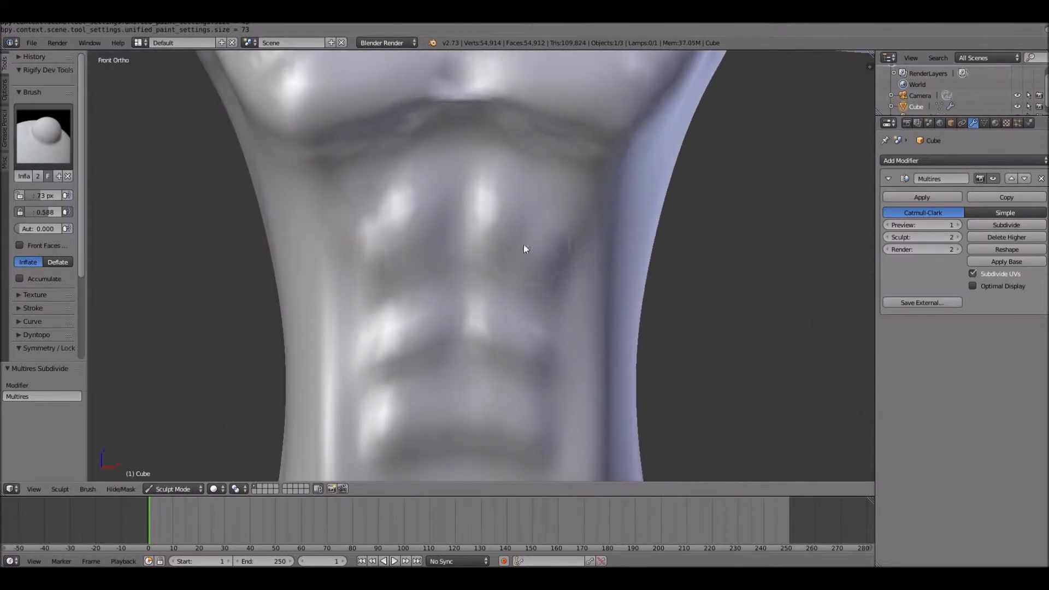
{"action": "left_click_drag", "start_coordinate": [503, 180], "coordinate": [563, 235]}
Step: Carve the centre line, outer edges and horizontal grooves between the abdominal segments with the Crease brush
{"action": "left_click", "coordinate": [43, 137]}
{"action": "left_click", "coordinate": [232, 188]}
{"action": "left_click_drag", "start_coordinate": [38, 211], "coordinate": [52, 212]}
{"action": "left_click_drag", "start_coordinate": [45, 195], "coordinate": [35, 195]}
{"action": "mouse_move", "coordinate": [477, 261]}
{"action": "left_mouse_down"}
{"action": "mouse_move", "coordinate": [547, 159]}
{"action": "mouse_move", "coordinate": [509, 153]}
{"action": "mouse_move", "coordinate": [587, 155]}
{"action": "left_mouse_up"}
{"action": "left_click_drag", "start_coordinate": [469, 315], "coordinate": [463, 340]}
{"action": "left_click_drag", "start_coordinate": [547, 295], "coordinate": [546, 372]}
{"action": "left_click_drag", "start_coordinate": [463, 350], "coordinate": [457, 424]}
{"action": "left_click_drag", "start_coordinate": [547, 372], "coordinate": [557, 441]}
{"action": "left_click_drag", "start_coordinate": [464, 339], "coordinate": [540, 372]}
{"action": "mouse_move", "coordinate": [528, 147]}
{"action": "left_mouse_down"}
{"action": "mouse_move", "coordinate": [497, 134]}
{"action": "mouse_move", "coordinate": [563, 161]}
{"action": "left_mouse_up"}
{"action": "left_click_drag", "start_coordinate": [474, 161], "coordinate": [466, 264]}
Step: Build up the oblique and rib muscles beside the abdomen with the Clay Strips brush at 41 px and strength 0.886
{"action": "left_click", "coordinate": [43, 137]}
{"action": "left_click", "coordinate": [97, 173]}
{"action": "left_click_drag", "start_coordinate": [39, 195], "coordinate": [43, 196]}
{"action": "left_click_drag", "start_coordinate": [46, 211], "coordinate": [59, 212]}
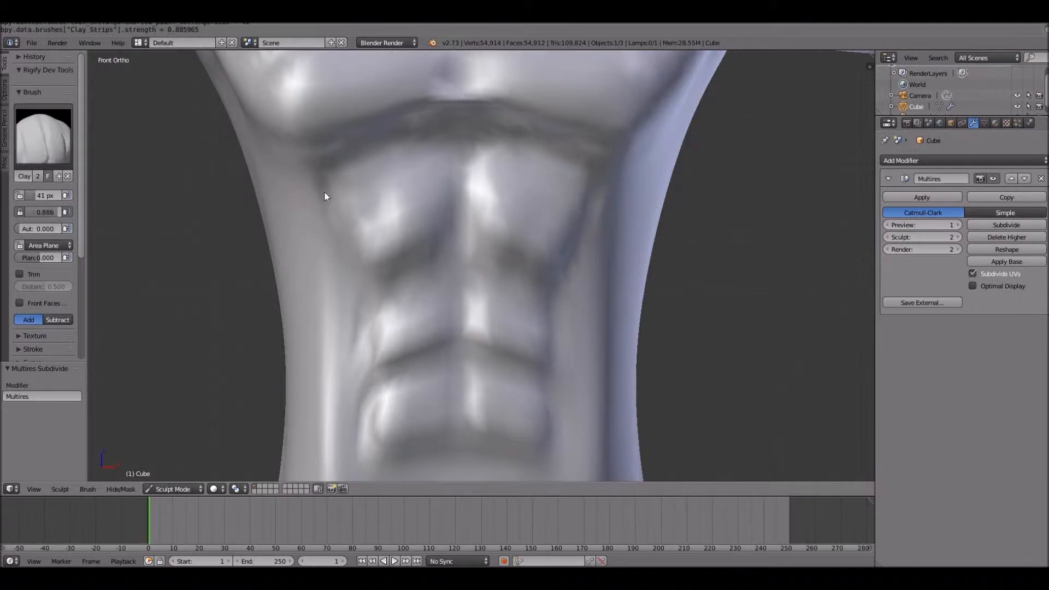
{"action": "mouse_move", "coordinate": [323, 191]}
{"action": "left_mouse_down"}
{"action": "mouse_move", "coordinate": [290, 273]}
{"action": "mouse_move", "coordinate": [339, 320]}
{"action": "mouse_move", "coordinate": [334, 354]}
{"action": "left_mouse_up"}
{"action": "left_click_drag", "start_coordinate": [309, 258], "coordinate": [332, 299]}
{"action": "left_click_drag", "start_coordinate": [304, 183], "coordinate": [311, 205]}
Step: Extend the rib muscle strips along the side of the torso in the right side view
{"action": "scroll", "coordinate": [360, 207], "scroll_direction": "down", "scroll_amount": 4}
{"action": "key", "text": "KP_3"}
{"action": "scroll", "coordinate": [359, 207], "scroll_direction": "up", "scroll_amount": 5}
{"action": "left_click_drag", "start_coordinate": [382, 200], "coordinate": [411, 254]}
{"action": "left_click_drag", "start_coordinate": [413, 273], "coordinate": [424, 323]}
Step: Add clay strips around the groin and the front of the upper thighs
{"action": "scroll", "coordinate": [372, 336], "scroll_direction": "down", "scroll_amount": 6}
{"action": "key", "text": "KP_1"}
{"action": "scroll", "coordinate": [372, 336], "scroll_direction": "up", "scroll_amount": 2}
{"action": "left_click_drag", "start_coordinate": [492, 420], "coordinate": [477, 465]}
{"action": "left_click_drag", "start_coordinate": [535, 429], "coordinate": [543, 476]}
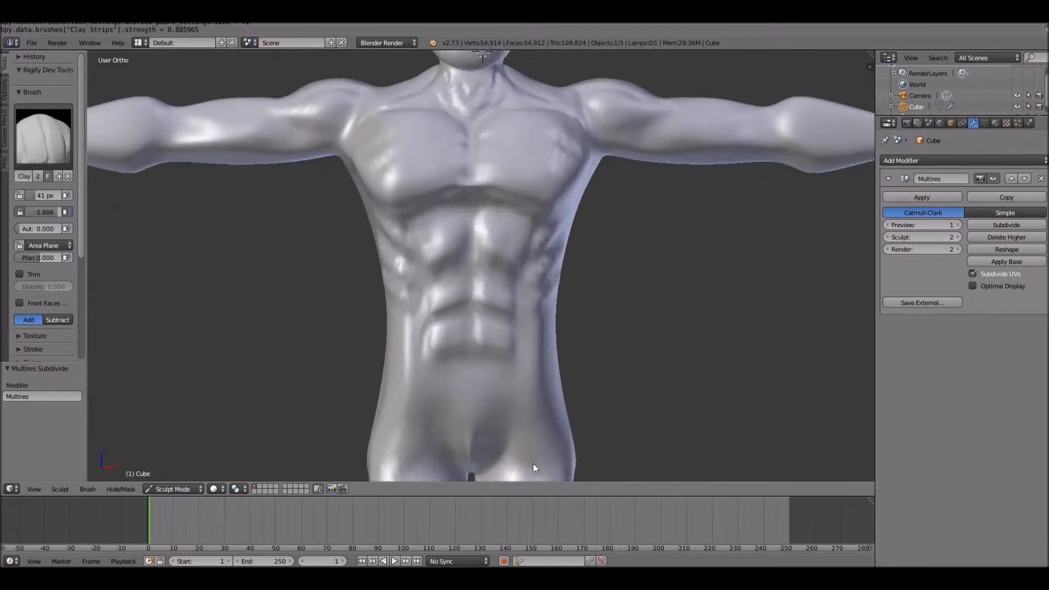
Step: Sculpt a raised waistband around the front and back of the waist using Clay Strips at 34 px with Trim enabled
{"action": "left_click", "coordinate": [20, 274]}
{"action": "left_click_drag", "start_coordinate": [47, 195], "coordinate": [43, 196]}
{"action": "mouse_move", "coordinate": [471, 385]}
{"action": "left_mouse_down"}
{"action": "mouse_move", "coordinate": [531, 383]}
{"action": "mouse_move", "coordinate": [445, 382]}
{"action": "mouse_move", "coordinate": [574, 378]}
{"action": "left_mouse_up"}
{"action": "key", "text": "KP_3"}
{"action": "key", "text": "ctrl+KP_1"}
{"action": "left_click_drag", "start_coordinate": [574, 378], "coordinate": [382, 372]}
{"action": "key", "text": "ctrl+KP_3"}
{"action": "key", "text": "KP_1"}
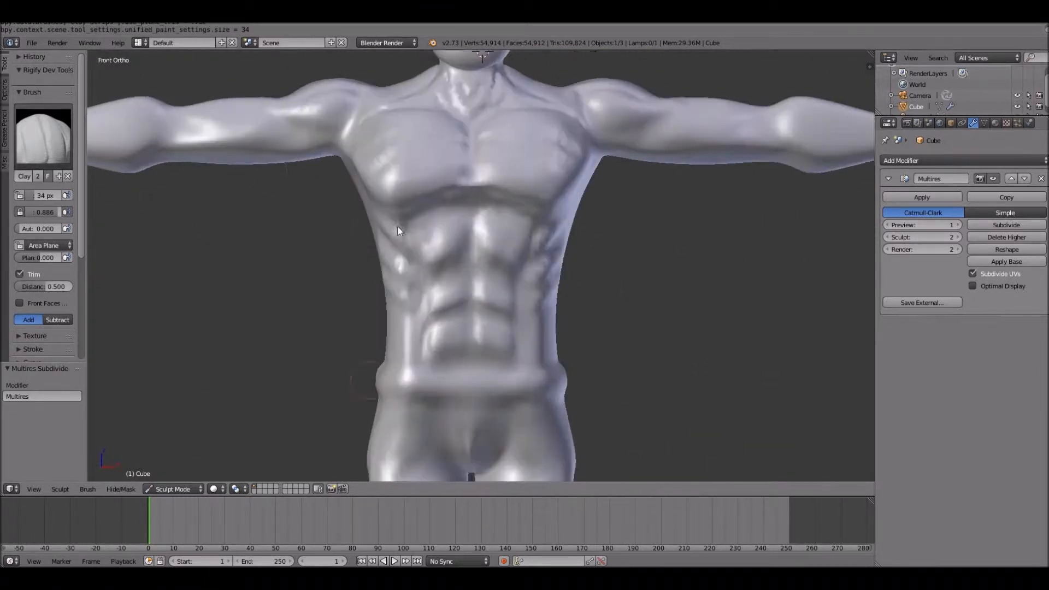
Step: Crease the waistband's edges on the front with the Crease brush at 13 px
{"action": "left_click", "coordinate": [44, 137]}
{"action": "left_click", "coordinate": [189, 186]}
{"action": "left_click_drag", "start_coordinate": [47, 195], "coordinate": [36, 195]}
{"action": "mouse_move", "coordinate": [544, 358]}
{"action": "left_mouse_down"}
{"action": "mouse_move", "coordinate": [515, 372]}
{"action": "mouse_move", "coordinate": [470, 363]}
{"action": "left_mouse_up"}
{"action": "mouse_move", "coordinate": [546, 395]}
{"action": "left_mouse_down"}
{"action": "mouse_move", "coordinate": [462, 401]}
{"action": "mouse_move", "coordinate": [517, 398]}
{"action": "left_mouse_up"}
Step: Continue creasing the waistband's edges around the side and back of the body
{"action": "key", "text": "KP_3"}
{"action": "left_click_drag", "start_coordinate": [438, 359], "coordinate": [526, 356]}
{"action": "mouse_move", "coordinate": [446, 391]}
{"action": "left_mouse_down"}
{"action": "mouse_move", "coordinate": [518, 391]}
{"action": "mouse_move", "coordinate": [471, 366]}
{"action": "mouse_move", "coordinate": [418, 358]}
{"action": "left_mouse_up"}
{"action": "key", "text": "ctrl+KP_1"}
{"action": "left_click_drag", "start_coordinate": [421, 392], "coordinate": [496, 398]}
Step: Crease cloth folds around the groin and down the front of the upper thighs
{"action": "key", "text": "KP_1"}
{"action": "scroll", "coordinate": [496, 398], "scroll_direction": "down", "scroll_amount": 3}
{"action": "middle_click_drag", "start_coordinate": [664, 193], "coordinate": [676, 194]}
{"action": "scroll", "coordinate": [676, 193], "scroll_direction": "up", "scroll_amount": 1}
{"action": "left_click_drag", "start_coordinate": [444, 419], "coordinate": [462, 402]}
{"action": "left_click_drag", "start_coordinate": [412, 360], "coordinate": [410, 402]}
Step: Crease cloth folds across the outer hip, the seat and the back of the upper thighs
{"action": "key", "text": "KP_4"}
{"action": "key", "text": "KP_4"}
{"action": "key", "text": "KP_4"}
{"action": "key", "text": "KP_4"}
{"action": "key", "text": "KP_4"}
{"action": "key", "text": "KP_4"}
{"action": "key", "text": "KP_4"}
{"action": "mouse_move", "coordinate": [501, 379]}
{"action": "left_mouse_down"}
{"action": "mouse_move", "coordinate": [482, 364]}
{"action": "mouse_move", "coordinate": [448, 376]}
{"action": "left_mouse_up"}
{"action": "key", "text": "KP_3"}
{"action": "key", "text": "ctrl+KP_1"}
{"action": "left_click_drag", "start_coordinate": [429, 424], "coordinate": [477, 413]}
{"action": "left_click_drag", "start_coordinate": [536, 333], "coordinate": [469, 324]}
Step: Widen the lower thighs into loose trouser legs above the knees with the Grab brush at 149 px
{"action": "key", "text": "KP_3"}
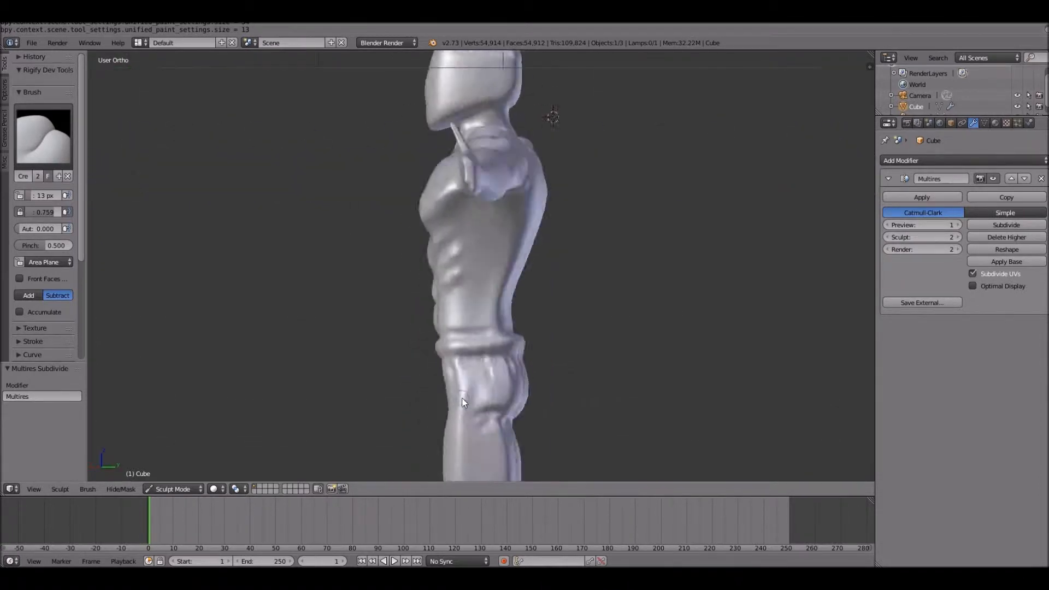
{"action": "scroll", "coordinate": [462, 399], "scroll_direction": "up", "scroll_amount": 3}
{"action": "middle_click_drag", "start_coordinate": [463, 399], "coordinate": [463, 166], "text": "shift"}
{"action": "left_click", "coordinate": [43, 137]}
{"action": "left_click", "coordinate": [31, 247]}
{"action": "left_click_drag", "start_coordinate": [36, 196], "coordinate": [50, 196]}
{"action": "left_click_drag", "start_coordinate": [433, 282], "coordinate": [428, 281]}
{"action": "key", "text": "KP_1"}
{"action": "scroll", "coordinate": [437, 300], "scroll_direction": "down", "scroll_amount": 3}
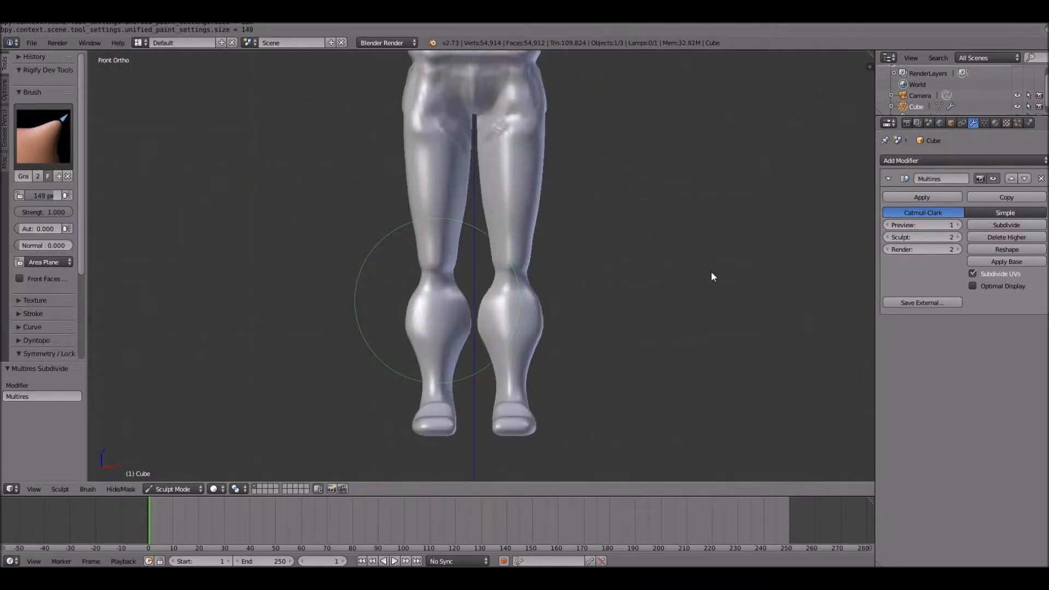
{"action": "mouse_move", "coordinate": [525, 226]}
{"action": "left_mouse_down"}
{"action": "mouse_move", "coordinate": [535, 232]}
{"action": "mouse_move", "coordinate": [534, 265]}
{"action": "left_mouse_up"}
Step: Pull the trouser legs wider at the thighs and knees, and push the inner calves outward with a smaller 76 px Grab brush
{"action": "left_click_drag", "start_coordinate": [50, 197], "coordinate": [40, 197]}
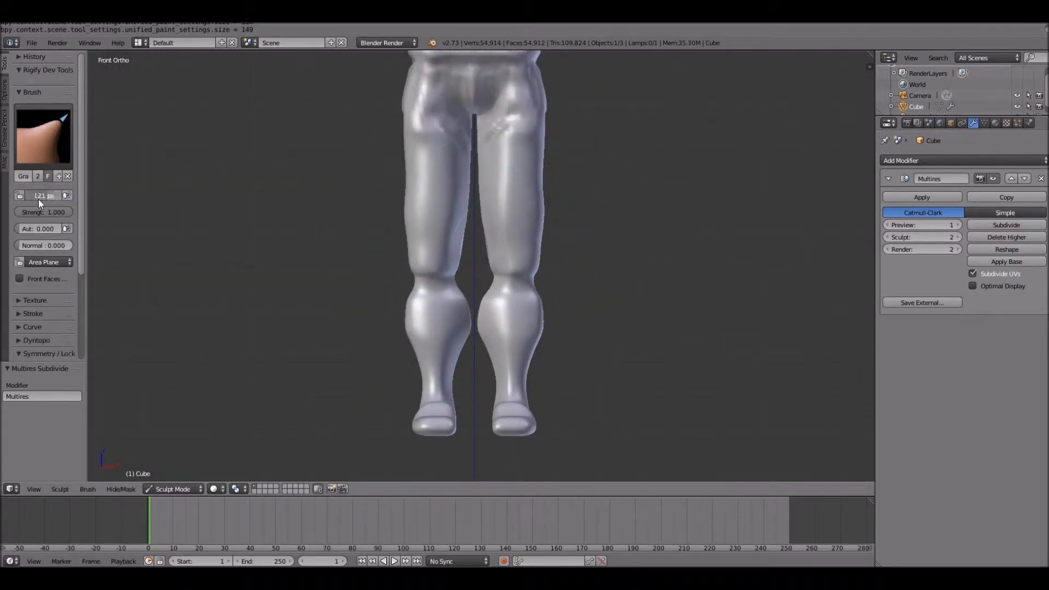
{"action": "left_click_drag", "start_coordinate": [544, 210], "coordinate": [548, 212]}
{"action": "left_click_drag", "start_coordinate": [493, 263], "coordinate": [543, 261]}
{"action": "left_click_drag", "start_coordinate": [48, 196], "coordinate": [42, 195]}
{"action": "left_click_drag", "start_coordinate": [485, 327], "coordinate": [505, 326]}
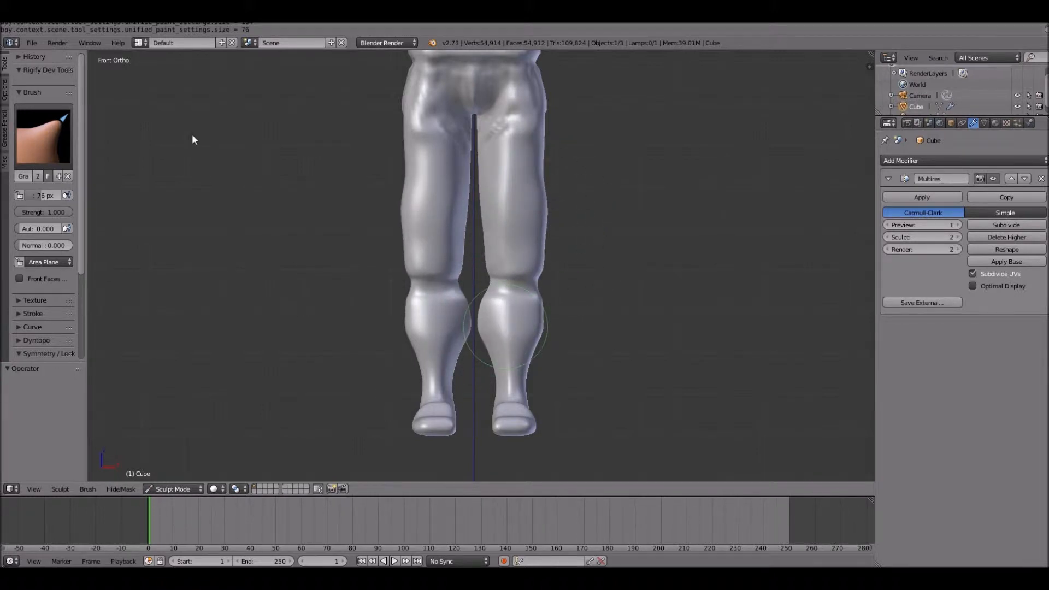
Step: Soften the rough creases around the groin and upper thighs with the Smooth brush at strength 0.708
{"action": "key", "text": "s"}
{"action": "left_click_drag", "start_coordinate": [41, 213], "coordinate": [53, 213]}
{"action": "key", "text": "KP_3"}
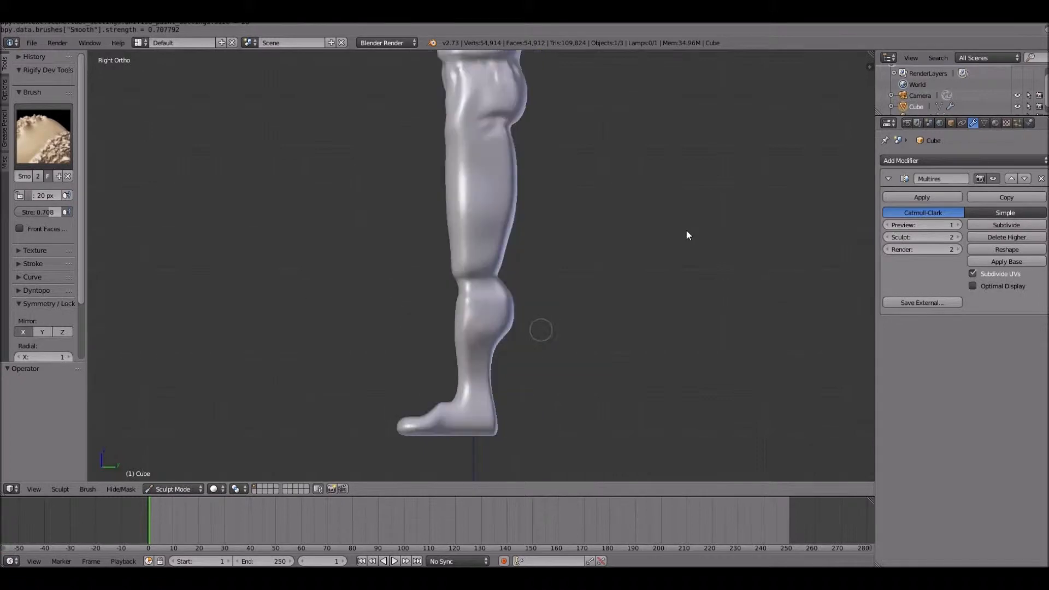
{"action": "key", "text": "KP_6"}
{"action": "key", "text": "KP_6"}
{"action": "key", "text": "KP_6"}
{"action": "key", "text": "KP_6"}
{"action": "key", "text": "KP_6"}
{"action": "key", "text": "KP_6"}
Step: Fill out the back of the lower trouser legs in side view using the Grab brush at 76 px
{"action": "key", "text": "KP_3"}
{"action": "left_click", "coordinate": [43, 137]}
{"action": "left_click", "coordinate": [354, 185]}
{"action": "left_click_drag", "start_coordinate": [41, 196], "coordinate": [51, 196]}
{"action": "key", "text": "KP_1"}
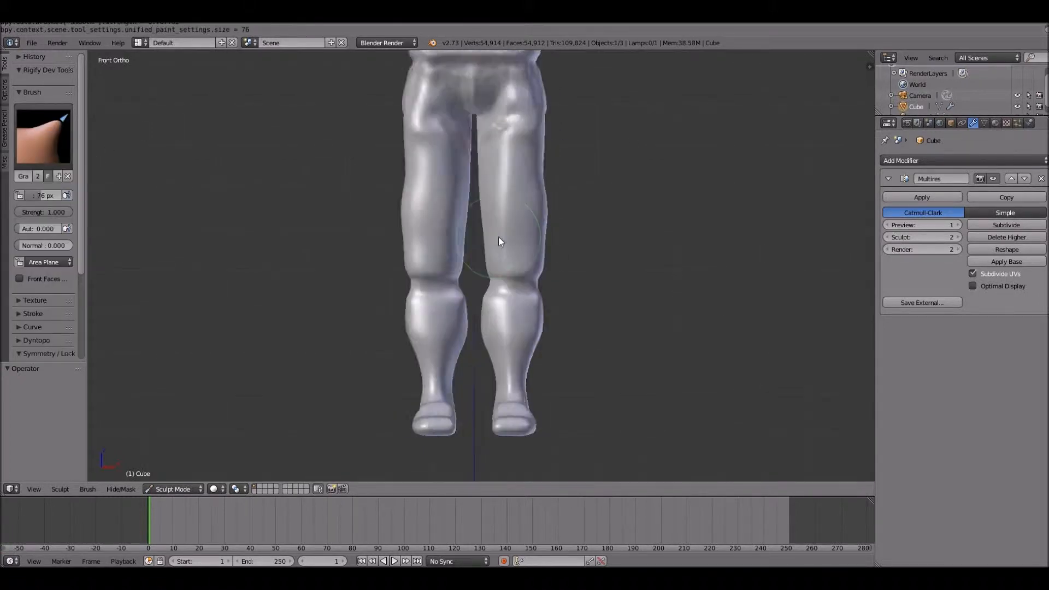
{"action": "scroll", "coordinate": [498, 236], "scroll_direction": "up", "scroll_amount": 3}
{"action": "scroll", "coordinate": [506, 343], "scroll_direction": "down", "scroll_amount": 3}
{"action": "scroll", "coordinate": [176, 198], "scroll_direction": "up", "scroll_amount": 1}
Step: Crease horizontal cloth folds around the trouser cuffs above the calves with the Crease brush at 13 px
{"action": "left_click", "coordinate": [43, 137]}
{"action": "left_click", "coordinate": [216, 185]}
{"action": "left_click_drag", "start_coordinate": [492, 158], "coordinate": [529, 239]}
{"action": "key", "text": "ctrl+z"}
{"action": "key", "text": "f"}
{"action": "left_click", "coordinate": [477, 203]}
{"action": "left_click_drag", "start_coordinate": [496, 261], "coordinate": [531, 252]}
{"action": "left_click_drag", "start_coordinate": [533, 262], "coordinate": [485, 265]}
Step: Crease additional cloth folds on the thighs and knees, and continue the cuff folds around the side of the leg
{"action": "left_click_drag", "start_coordinate": [488, 208], "coordinate": [517, 225]}
{"action": "mouse_move", "coordinate": [528, 153]}
{"action": "left_mouse_down"}
{"action": "mouse_move", "coordinate": [535, 178]}
{"action": "mouse_move", "coordinate": [523, 154]}
{"action": "left_mouse_up"}
{"action": "left_click_drag", "start_coordinate": [513, 240], "coordinate": [546, 233]}
{"action": "mouse_move", "coordinate": [516, 127]}
{"action": "left_mouse_down"}
{"action": "mouse_move", "coordinate": [495, 115]}
{"action": "mouse_move", "coordinate": [507, 99]}
{"action": "left_mouse_up"}
{"action": "mouse_move", "coordinate": [529, 273]}
{"action": "left_mouse_down"}
{"action": "mouse_move", "coordinate": [499, 284]}
{"action": "mouse_move", "coordinate": [529, 286]}
{"action": "left_mouse_up"}
{"action": "left_click_drag", "start_coordinate": [491, 243], "coordinate": [494, 218]}
{"action": "key", "text": "KP_3"}
{"action": "mouse_move", "coordinate": [464, 281]}
{"action": "left_mouse_down"}
{"action": "mouse_move", "coordinate": [504, 283]}
{"action": "mouse_move", "coordinate": [454, 253]}
{"action": "left_mouse_up"}
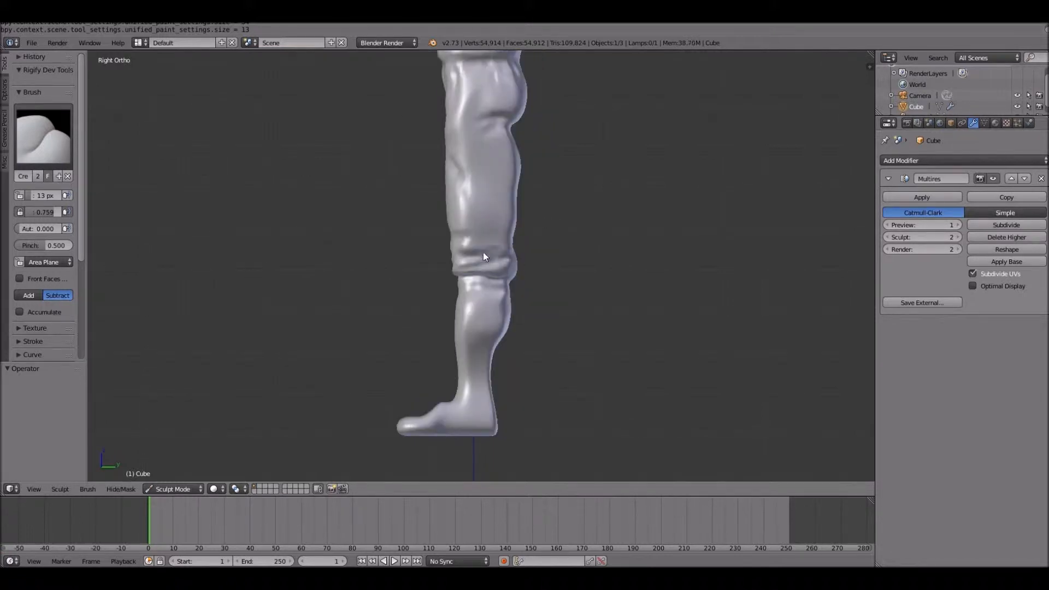
Step: Crease folds on the back of the thigh and knee, and adjust the trouser silhouette above the calves with the Grab brush at 86 px
{"action": "left_click_drag", "start_coordinate": [496, 188], "coordinate": [481, 208]}
{"action": "left_click_drag", "start_coordinate": [505, 125], "coordinate": [488, 129]}
{"action": "left_click", "coordinate": [43, 136]}
{"action": "mouse_move", "coordinate": [502, 252]}
{"action": "left_mouse_down"}
{"action": "mouse_move", "coordinate": [484, 251]}
{"action": "mouse_move", "coordinate": [520, 270]}
{"action": "left_mouse_up"}
{"action": "left_click", "coordinate": [251, 197]}
{"action": "left_click_drag", "start_coordinate": [447, 219], "coordinate": [444, 221]}
Step: Examine the shape of the trouser legs and cuffs from the back around to the front
{"action": "key", "text": "KP_6"}
{"action": "key", "text": "KP_6"}
{"action": "key", "text": "KP_6"}
{"action": "key", "text": "KP_6"}
{"action": "key", "text": "KP_6"}
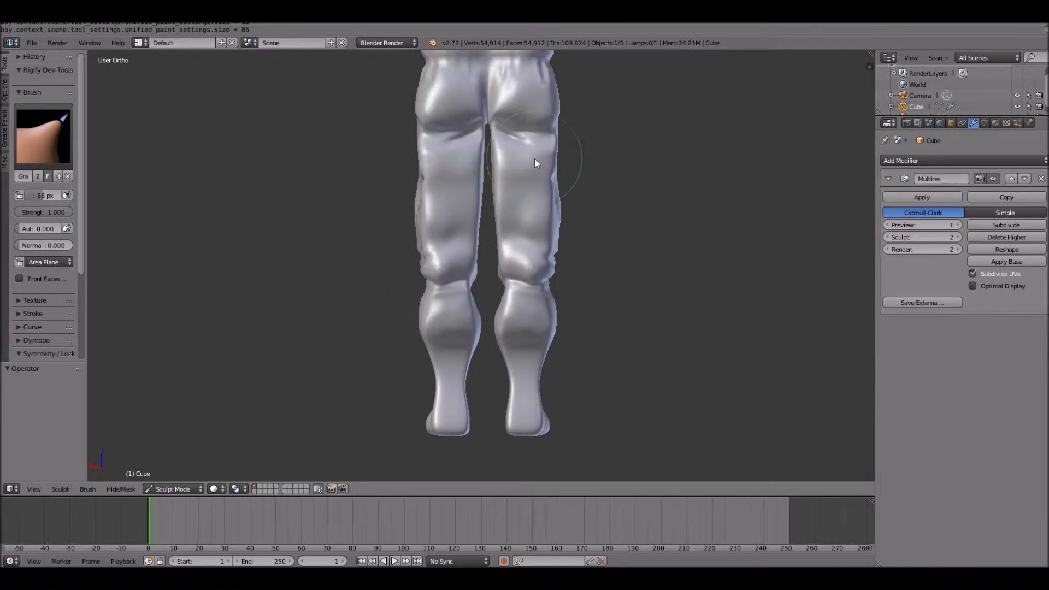
{"action": "key", "text": "KP_4"}
{"action": "key", "text": "KP_4"}
{"action": "key", "text": "KP_4"}
{"action": "key", "text": "KP_1"}
{"action": "scroll", "coordinate": [534, 159], "scroll_direction": "down", "scroll_amount": 6}
{"action": "scroll", "coordinate": [534, 158], "scroll_direction": "up", "scroll_amount": 7}
Step: Build up diagonal cloth folds across the back of the trouser legs with the clay brush at strength 0.886 and Trim off
{"action": "key", "text": "KP_6"}
{"action": "key", "text": "KP_6"}
{"action": "key", "text": "KP_6"}
{"action": "key", "text": "KP_6"}
{"action": "key", "text": "KP_6"}
{"action": "key", "text": "KP_6"}
{"action": "key", "text": "KP_6"}
{"action": "key", "text": "KP_6"}
{"action": "key", "text": "KP_6"}
{"action": "key", "text": "KP_6"}
{"action": "key", "text": "KP_6"}
{"action": "key", "text": "KP_6"}
{"action": "left_click", "coordinate": [43, 136]}
{"action": "left_click", "coordinate": [176, 195]}
{"action": "left_click", "coordinate": [44, 274]}
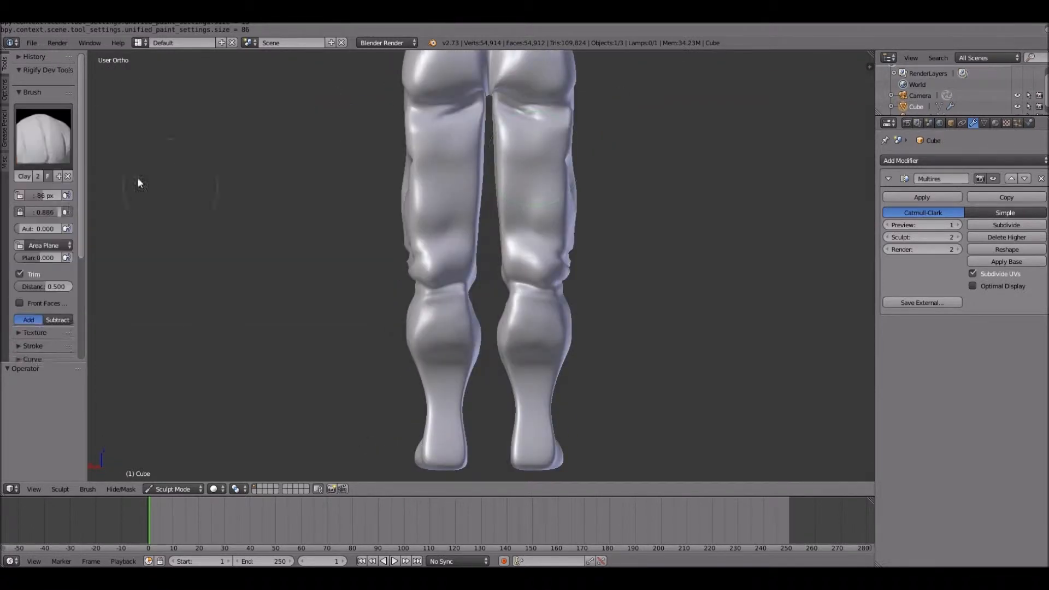
{"action": "left_click_drag", "start_coordinate": [476, 126], "coordinate": [433, 159]}
{"action": "left_click_drag", "start_coordinate": [464, 197], "coordinate": [421, 237]}
{"action": "left_click_drag", "start_coordinate": [470, 242], "coordinate": [443, 271]}
Step: Sharpen the folds behind the knees and around the rear cuffs with the Crease brush at 10 px
{"action": "left_click", "coordinate": [43, 136]}
{"action": "left_click", "coordinate": [251, 197]}
{"action": "left_click_drag", "start_coordinate": [43, 196], "coordinate": [35, 195]}
{"action": "mouse_move", "coordinate": [429, 270]}
{"action": "left_mouse_down"}
{"action": "mouse_move", "coordinate": [463, 251]}
{"action": "mouse_move", "coordinate": [435, 269]}
{"action": "left_mouse_up"}
{"action": "mouse_move", "coordinate": [432, 229]}
{"action": "left_mouse_down"}
{"action": "mouse_move", "coordinate": [451, 221]}
{"action": "mouse_move", "coordinate": [442, 204]}
{"action": "mouse_move", "coordinate": [474, 215]}
{"action": "left_mouse_up"}
{"action": "left_click_drag", "start_coordinate": [426, 285], "coordinate": [444, 287]}
Step: Inspect the trouser folds around the legs and add another diagonal crease on the back of the leg above the knee
{"action": "key", "text": "KP_6"}
{"action": "key", "text": "KP_6"}
{"action": "key", "text": "KP_6"}
{"action": "key", "text": "KP_6"}
{"action": "key", "text": "KP_6"}
{"action": "key", "text": "KP_6"}
{"action": "key", "text": "KP_6"}
{"action": "key", "text": "KP_6"}
{"action": "key", "text": "KP_6"}
{"action": "key", "text": "KP_6"}
{"action": "key", "text": "KP_6"}
{"action": "key", "text": "KP_4"}
{"action": "key", "text": "KP_4"}
{"action": "key", "text": "KP_4"}
{"action": "key", "text": "KP_4"}
{"action": "key", "text": "KP_4"}
{"action": "key", "text": "KP_4"}
{"action": "key", "text": "KP_4"}
{"action": "key", "text": "KP_4"}
{"action": "key", "text": "KP_4"}
{"action": "left_click_drag", "start_coordinate": [471, 199], "coordinate": [458, 217]}
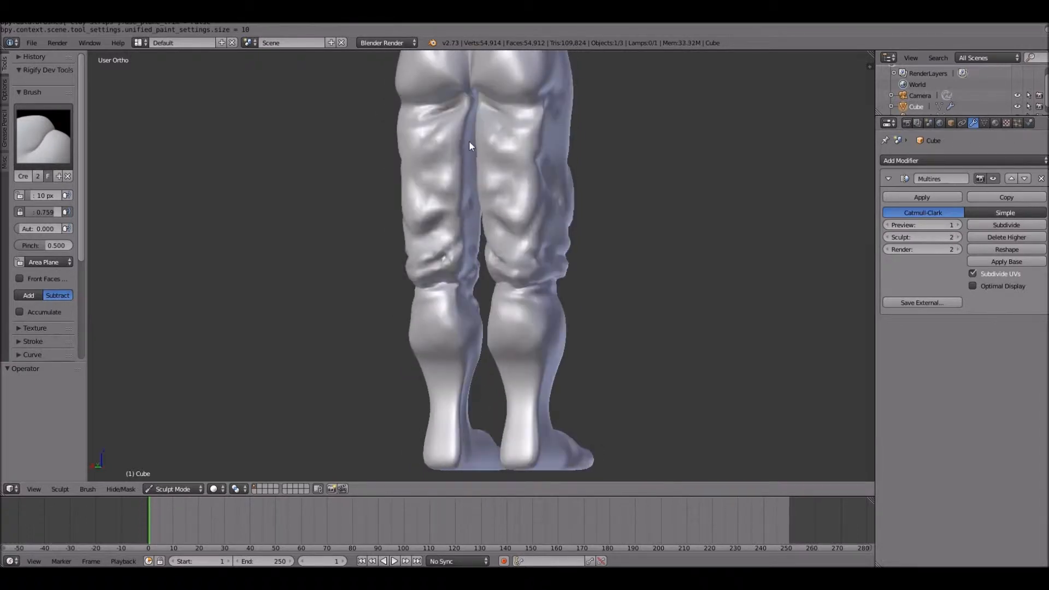
Step: Switch to the Grab brush at 48 px and check the trousers from the back around to the front and from below
{"action": "left_click", "coordinate": [53, 128]}
{"action": "left_click", "coordinate": [391, 197]}
{"action": "left_click_drag", "start_coordinate": [39, 195], "coordinate": [43, 195]}
{"action": "key", "text": "KP_6"}
{"action": "key", "text": "KP_6"}
{"action": "key", "text": "KP_6"}
{"action": "key", "text": "KP_6"}
{"action": "key", "text": "KP_6"}
{"action": "key", "text": "KP_6"}
{"action": "key", "text": "KP_6"}
{"action": "key", "text": "KP_6"}
{"action": "key", "text": "KP_6"}
{"action": "key", "text": "KP_6"}
{"action": "scroll", "coordinate": [473, 282], "scroll_direction": "down", "scroll_amount": 5}
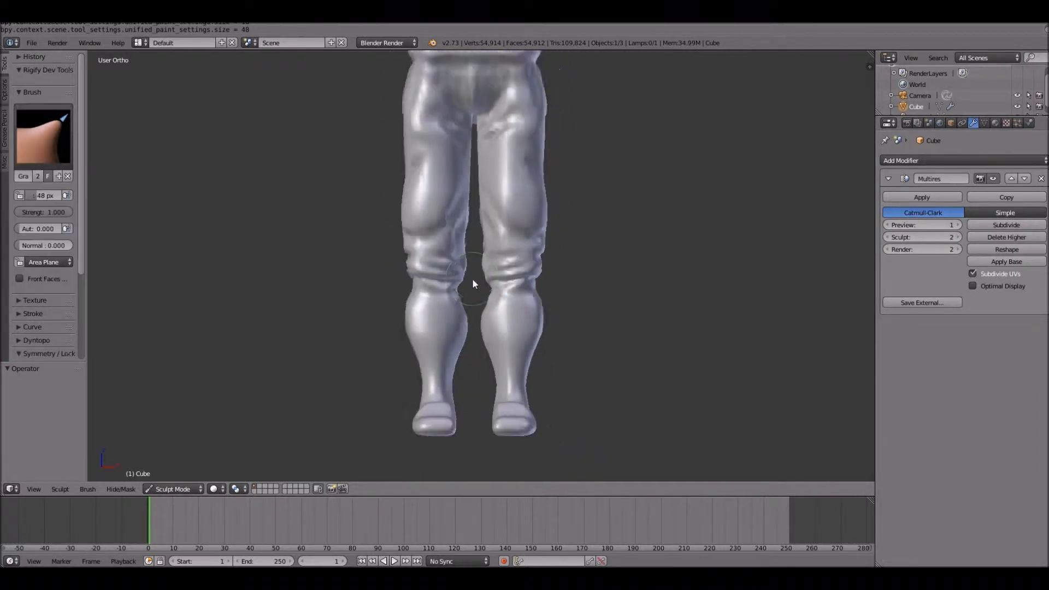
{"action": "key", "text": "KP_2"}
{"action": "key", "text": "KP_2"}
{"action": "key", "text": "KP_2"}
{"action": "key", "text": "KP_2"}
{"action": "key", "text": "KP_2"}
{"action": "key", "text": "KP_2"}
{"action": "key", "text": "KP_2"}
{"action": "key", "text": "KP_2"}
{"action": "key", "text": "KP_2"}
{"action": "key", "text": "KP_1"}
Step: Sculpt the brow, eye area and nose on the front of the blank head with the clay brush
{"action": "key", "text": "ctrl+KP_8"}
{"action": "key", "text": "ctrl+KP_8"}
{"action": "key", "text": "ctrl+KP_8"}
{"action": "key", "text": "ctrl+KP_8"}
{"action": "key", "text": "ctrl+KP_8"}
{"action": "key", "text": "ctrl+KP_8"}
{"action": "key", "text": "ctrl+KP_8"}
{"action": "key", "text": "ctrl+KP_8"}
{"action": "scroll", "coordinate": [473, 282], "scroll_direction": "up", "scroll_amount": 5}
{"action": "key", "text": "ctrl+KP_8"}
{"action": "key", "text": "ctrl+KP_8"}
{"action": "key", "text": "ctrl+KP_8"}
{"action": "key", "text": "ctrl+KP_8"}
{"action": "key", "text": "ctrl+KP_8"}
{"action": "key", "text": "ctrl+KP_8"}
{"action": "key", "text": "ctrl+KP_8"}
{"action": "key", "text": "ctrl+KP_8"}
{"action": "key", "text": "ctrl+KP_8"}
{"action": "key", "text": "ctrl+KP_8"}
{"action": "scroll", "coordinate": [473, 282], "scroll_direction": "up", "scroll_amount": 5}
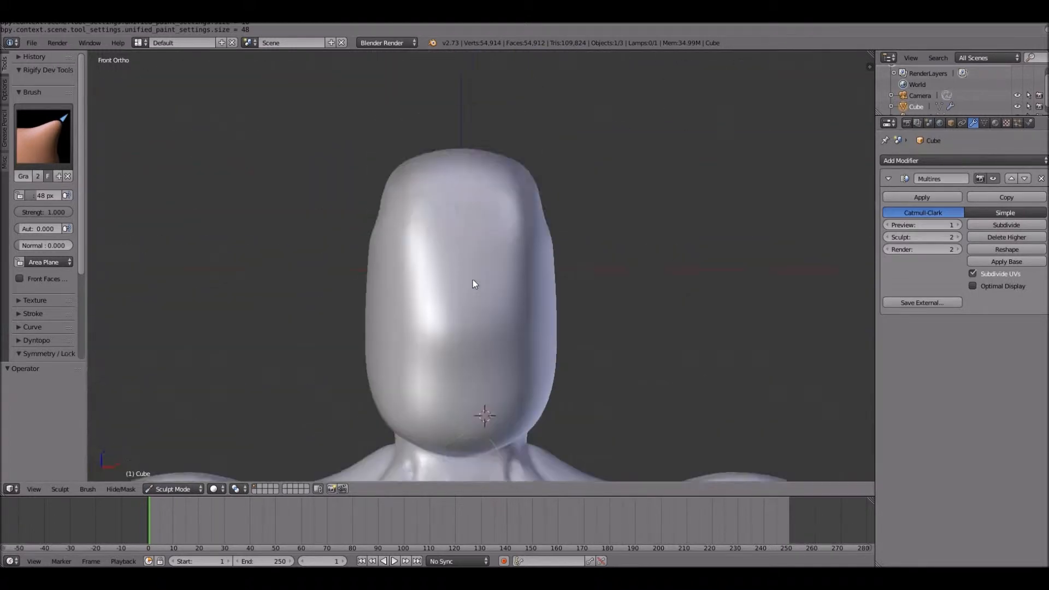
{"action": "left_click", "coordinate": [50, 137]}
{"action": "left_click", "coordinate": [171, 197]}
{"action": "left_click_drag", "start_coordinate": [46, 196], "coordinate": [48, 196]}
{"action": "left_click_drag", "start_coordinate": [390, 255], "coordinate": [445, 261]}
{"action": "left_click_drag", "start_coordinate": [386, 271], "coordinate": [437, 287]}
{"action": "left_click_drag", "start_coordinate": [455, 326], "coordinate": [462, 355]}
Step: Shape the mouth area and the cheek beside the nose with a smaller clay brush
{"action": "left_click_drag", "start_coordinate": [47, 195], "coordinate": [44, 195]}
{"action": "mouse_move", "coordinate": [424, 385]}
{"action": "left_mouse_down"}
{"action": "mouse_move", "coordinate": [493, 390]}
{"action": "mouse_move", "coordinate": [418, 382]}
{"action": "left_mouse_up"}
{"action": "left_click_drag", "start_coordinate": [412, 317], "coordinate": [398, 328]}
Step: Pull the chin and lower jaw into shape in front view with the Grab brush
{"action": "key", "text": "g"}
{"action": "left_click_drag", "start_coordinate": [84, 283], "coordinate": [84, 317]}
{"action": "left_click_drag", "start_coordinate": [45, 138], "coordinate": [49, 137]}
{"action": "mouse_move", "coordinate": [462, 454]}
{"action": "left_mouse_down"}
{"action": "mouse_move", "coordinate": [461, 469]}
{"action": "mouse_move", "coordinate": [420, 449]}
{"action": "left_mouse_up"}
Step: Adjust the side contours of the head at the temple and cheek with the Grab brush, undoing the first temple pull
{"action": "left_click_drag", "start_coordinate": [46, 138], "coordinate": [48, 137]}
{"action": "left_click_drag", "start_coordinate": [382, 215], "coordinate": [379, 214]}
{"action": "key", "text": "ctrl+z"}
{"action": "left_click_drag", "start_coordinate": [48, 137], "coordinate": [51, 136]}
{"action": "left_click_drag", "start_coordinate": [545, 204], "coordinate": [549, 204]}
{"action": "left_click_drag", "start_coordinate": [558, 332], "coordinate": [555, 333]}
Step: Reshape the crown of the head into a more rounded, taller skull with a larger Grab brush
{"action": "left_click_drag", "start_coordinate": [49, 137], "coordinate": [51, 137]}
{"action": "left_click_drag", "start_coordinate": [552, 219], "coordinate": [537, 187]}
{"action": "left_click_drag", "start_coordinate": [458, 158], "coordinate": [457, 152]}
{"action": "left_click_drag", "start_coordinate": [516, 168], "coordinate": [484, 136]}
Step: Reshape the back of the skull, the chin and the underside of the jaw in side view with the Grab brush
{"action": "key", "text": "KP_3"}
{"action": "left_click_drag", "start_coordinate": [565, 180], "coordinate": [571, 174]}
{"action": "left_click_drag", "start_coordinate": [367, 457], "coordinate": [401, 436]}
{"action": "left_click_drag", "start_coordinate": [474, 403], "coordinate": [476, 393]}
Step: Define the side of the nose from the brow downward in front view with the Crease brush
{"action": "left_click_drag", "start_coordinate": [41, 138], "coordinate": [31, 139]}
{"action": "key", "text": "KP_1"}
{"action": "key", "text": "shift+c"}
{"action": "left_click_drag", "start_coordinate": [444, 276], "coordinate": [435, 327]}
Step: Crease the brow, eye, nose, cheek and forehead lines on the front of the face
{"action": "left_click_drag", "start_coordinate": [36, 138], "coordinate": [38, 138]}
{"action": "scroll", "coordinate": [486, 349], "scroll_direction": "up", "scroll_amount": 4}
{"action": "left_click_drag", "start_coordinate": [563, 240], "coordinate": [501, 254]}
{"action": "left_click_drag", "start_coordinate": [505, 302], "coordinate": [568, 283]}
{"action": "left_click_drag", "start_coordinate": [473, 345], "coordinate": [512, 412]}
{"action": "left_click_drag", "start_coordinate": [473, 442], "coordinate": [506, 421]}
{"action": "left_click_drag", "start_coordinate": [476, 321], "coordinate": [529, 238]}
{"action": "left_click_drag", "start_coordinate": [581, 176], "coordinate": [483, 216]}
Step: Crease the ear outline and the temple lines on the side of the head with the Crease brush at 15 px
{"action": "key", "text": "KP_3"}
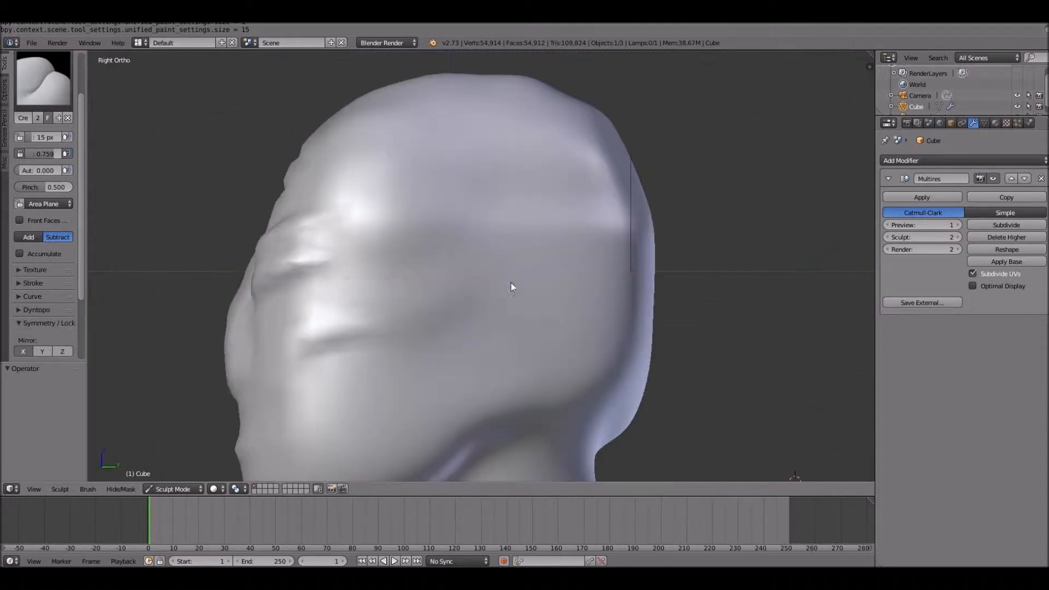
{"action": "left_click_drag", "start_coordinate": [479, 268], "coordinate": [486, 358]}
{"action": "mouse_move", "coordinate": [478, 258]}
{"action": "left_mouse_down"}
{"action": "mouse_move", "coordinate": [489, 345]}
{"action": "mouse_move", "coordinate": [480, 385]}
{"action": "mouse_move", "coordinate": [490, 347]}
{"action": "left_mouse_up"}
{"action": "mouse_move", "coordinate": [306, 189]}
{"action": "left_mouse_down"}
{"action": "mouse_move", "coordinate": [451, 243]}
{"action": "mouse_move", "coordinate": [464, 260]}
{"action": "left_mouse_up"}
{"action": "left_click_drag", "start_coordinate": [473, 235], "coordinate": [326, 172]}
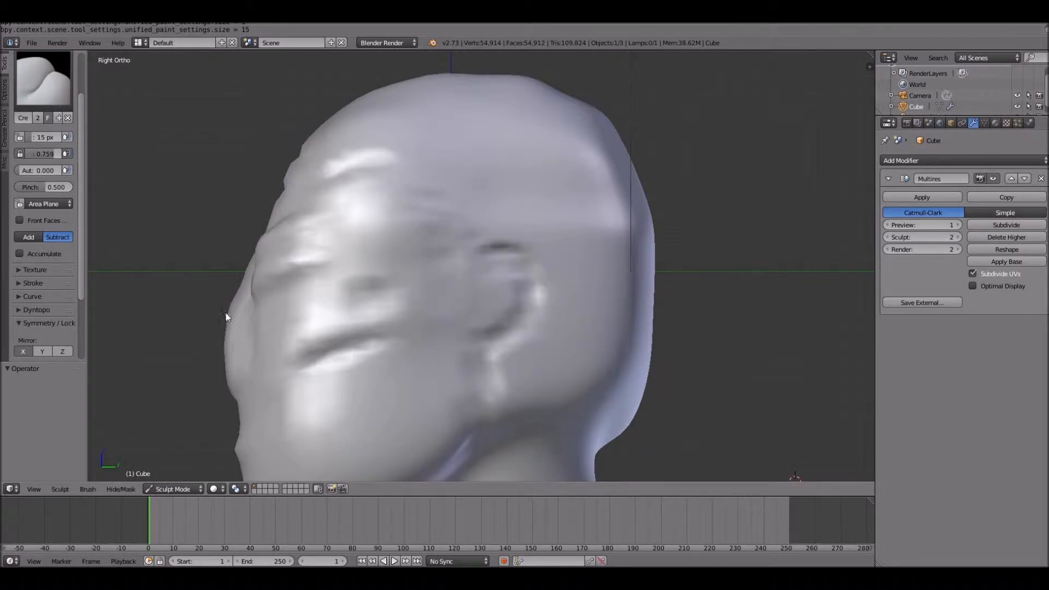
Step: Build up the cheeks, cheekbones and forehead in front and side views with the Clay Strips brush at 50 px
{"action": "left_click", "coordinate": [43, 80]}
{"action": "left_click", "coordinate": [170, 118]}
{"action": "key", "text": "f"}
{"action": "left_click", "coordinate": [259, 229]}
{"action": "key", "text": "KP_1"}
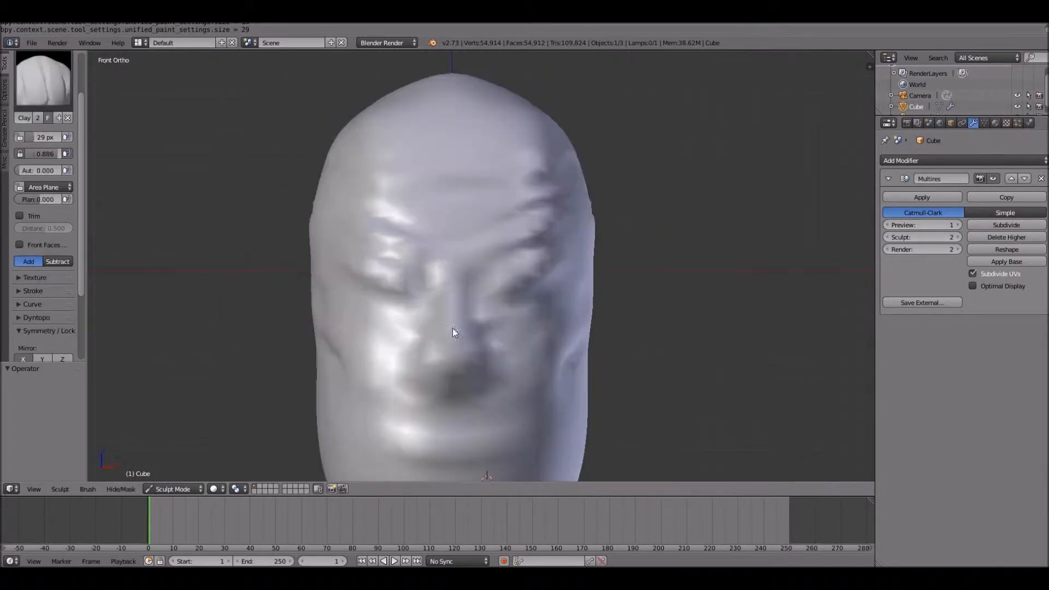
{"action": "key", "text": "f"}
{"action": "left_click", "coordinate": [487, 245]}
{"action": "mouse_move", "coordinate": [330, 292]}
{"action": "left_mouse_down"}
{"action": "mouse_move", "coordinate": [343, 323]}
{"action": "mouse_move", "coordinate": [378, 325]}
{"action": "left_mouse_up"}
{"action": "key", "text": "KP_3"}
{"action": "mouse_move", "coordinate": [334, 269]}
{"action": "left_mouse_down"}
{"action": "mouse_move", "coordinate": [368, 284]}
{"action": "mouse_move", "coordinate": [312, 339]}
{"action": "left_mouse_up"}
{"action": "left_click_drag", "start_coordinate": [382, 175], "coordinate": [281, 192]}
{"action": "key", "text": "KP_1"}
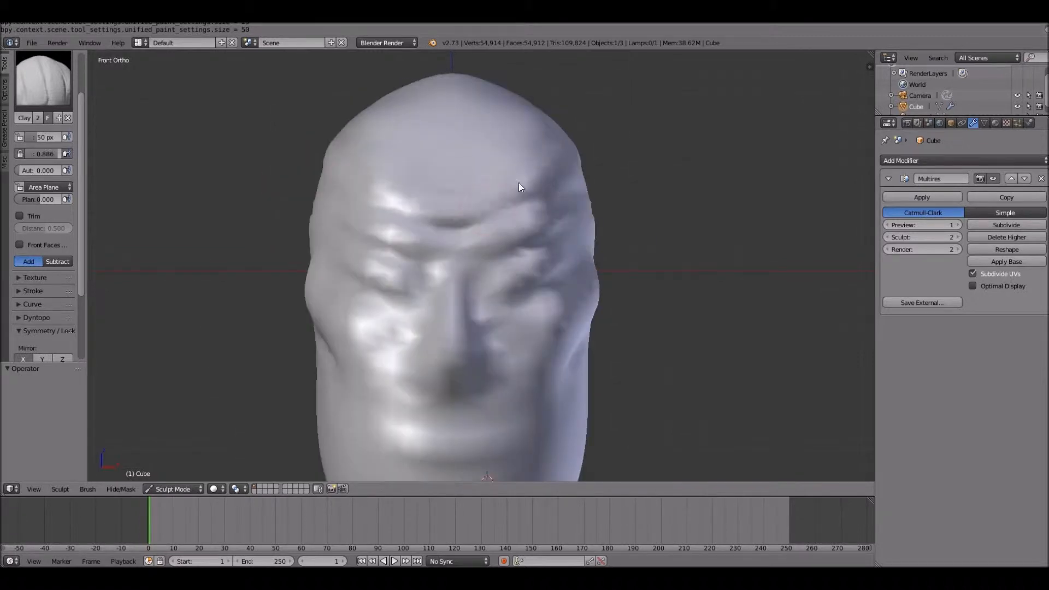
Step: Carve the mouth line across the lower face below the nose with the Crease brush
{"action": "scroll", "coordinate": [473, 206], "scroll_direction": "down", "scroll_amount": 4}
{"action": "scroll", "coordinate": [474, 206], "scroll_direction": "up", "scroll_amount": 2}
{"action": "scroll", "coordinate": [474, 206], "scroll_direction": "down", "scroll_amount": 4}
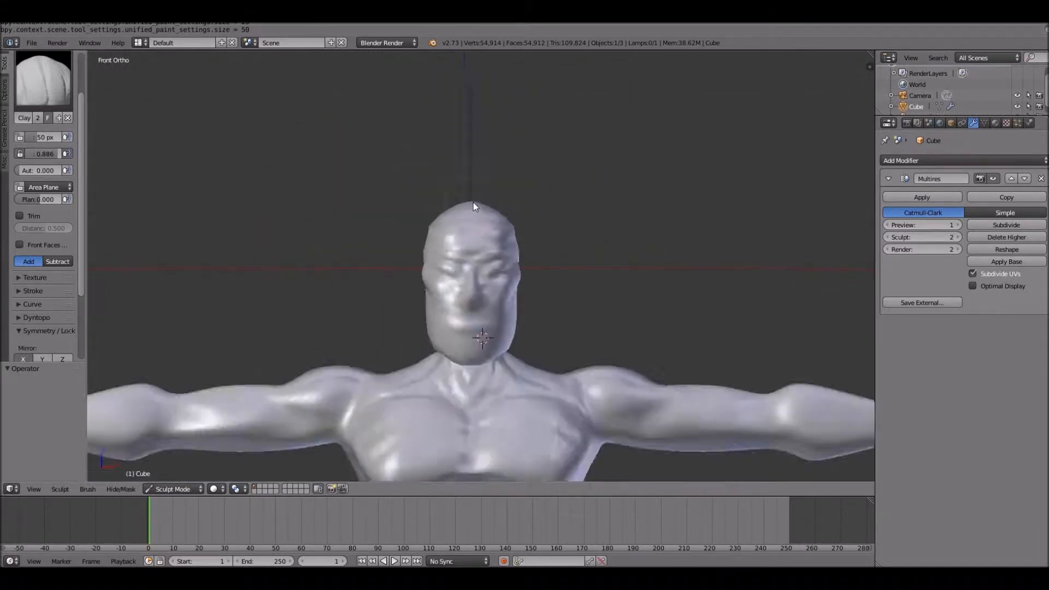
{"action": "scroll", "coordinate": [474, 205], "scroll_direction": "up", "scroll_amount": 4}
{"action": "key", "text": "shift+c"}
{"action": "key", "text": "shift+f"}
{"action": "left_click", "coordinate": [402, 298]}
{"action": "key", "text": "f"}
{"action": "left_click", "coordinate": [349, 248]}
{"action": "mouse_move", "coordinate": [411, 363]}
{"action": "left_mouse_down"}
{"action": "mouse_move", "coordinate": [435, 374]}
{"action": "mouse_move", "coordinate": [511, 365]}
{"action": "mouse_move", "coordinate": [512, 384]}
{"action": "left_mouse_up"}
{"action": "key", "text": "KP_3"}
{"action": "key", "text": "KP_1"}
Step: Inflate the upper forehead in side view using the Inflate/Deflate brush at 68 px with its direction set to Inflate
{"action": "key", "text": "i"}
{"action": "key", "text": "f"}
{"action": "left_click", "coordinate": [505, 348]}
{"action": "key", "text": "KP_3"}
{"action": "key", "text": "KP_1"}
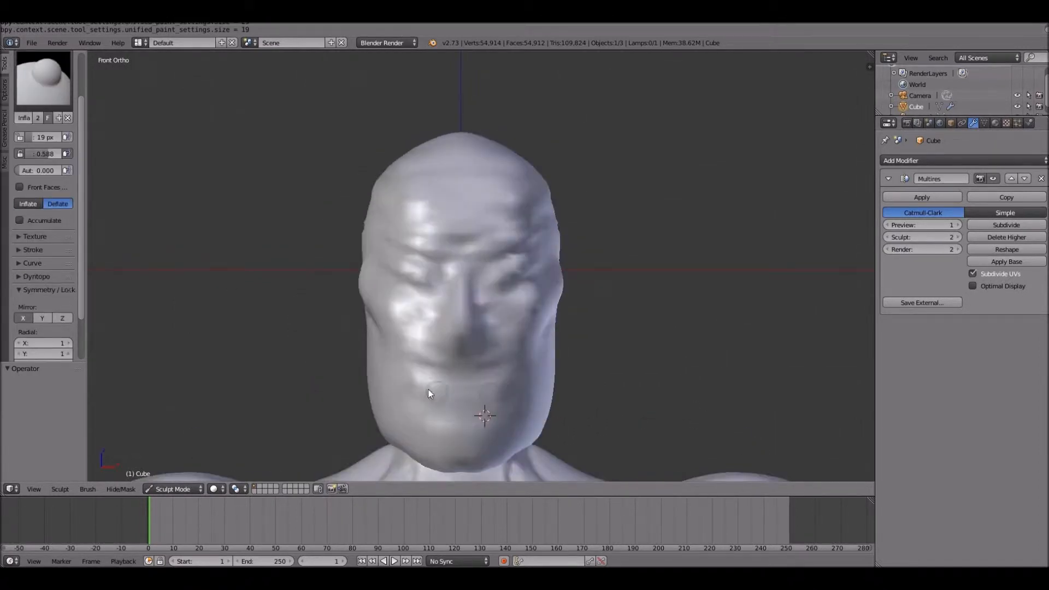
{"action": "middle_click_drag", "start_coordinate": [481, 202], "coordinate": [478, 244], "text": "shift"}
{"action": "key", "text": "KP_3"}
{"action": "scroll", "coordinate": [324, 235], "scroll_direction": "up", "scroll_amount": 1}
{"action": "key", "text": "f"}
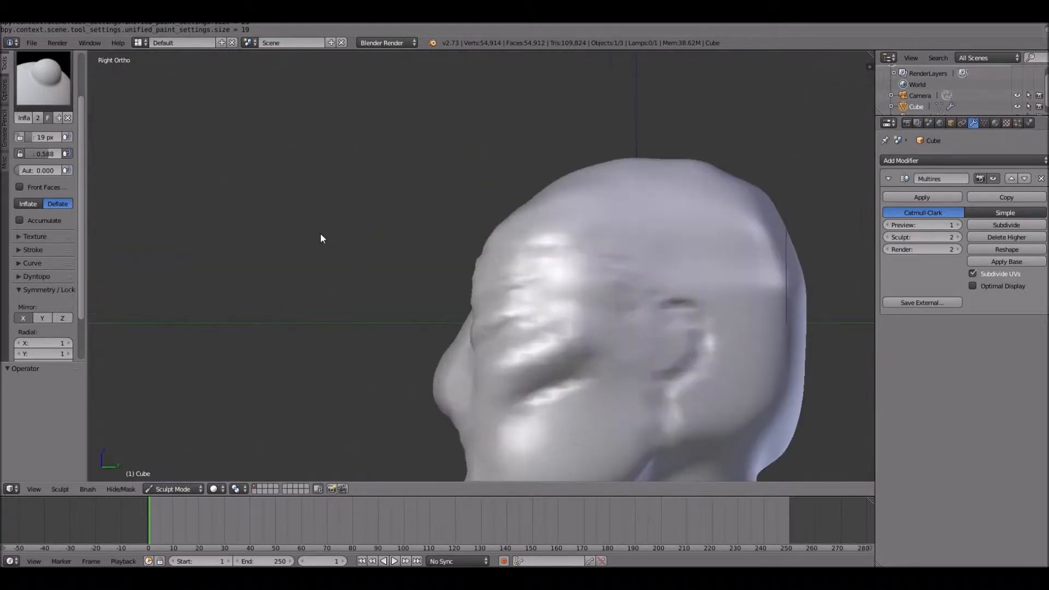
{"action": "left_click", "coordinate": [517, 201]}
{"action": "left_click", "coordinate": [28, 204]}
{"action": "left_click_drag", "start_coordinate": [496, 225], "coordinate": [525, 208]}
{"action": "key", "text": "KP_1"}
{"action": "scroll", "coordinate": [405, 230], "scroll_direction": "down", "scroll_amount": 3}
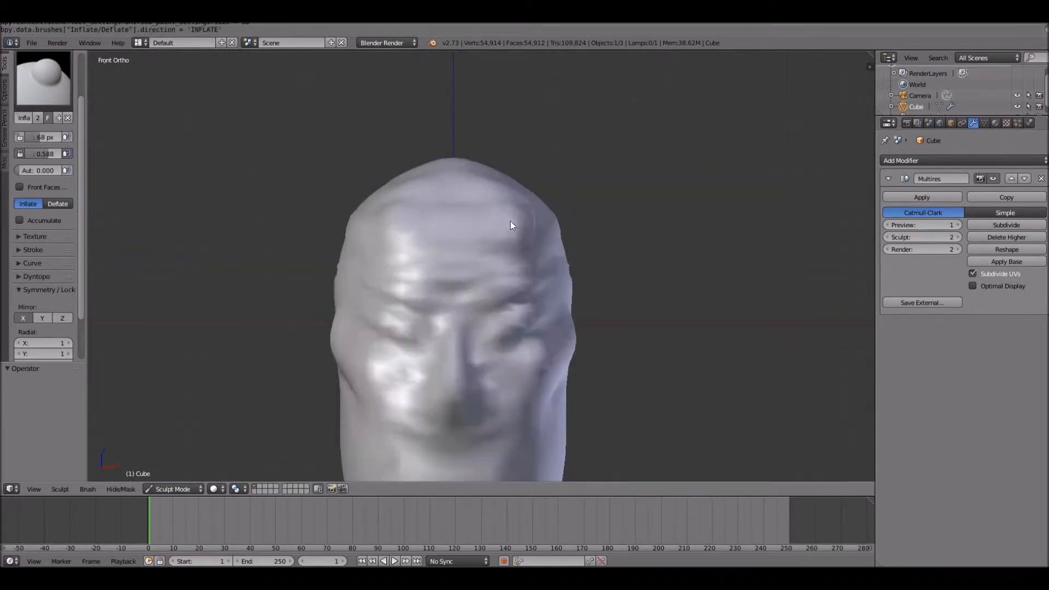
Step: Smooth the forehead and pull the nose tip and brow outward in side view with the Grab brush at 68 px
{"action": "key", "text": "s"}
{"action": "key", "text": "KP_3"}
{"action": "scroll", "coordinate": [677, 310], "scroll_direction": "up", "scroll_amount": 4}
{"action": "scroll", "coordinate": [581, 358], "scroll_direction": "down", "scroll_amount": 1}
{"action": "left_click", "coordinate": [46, 82]}
{"action": "left_click", "coordinate": [49, 188]}
{"action": "left_click_drag", "start_coordinate": [448, 427], "coordinate": [435, 428]}
{"action": "left_click_drag", "start_coordinate": [471, 295], "coordinate": [468, 303]}
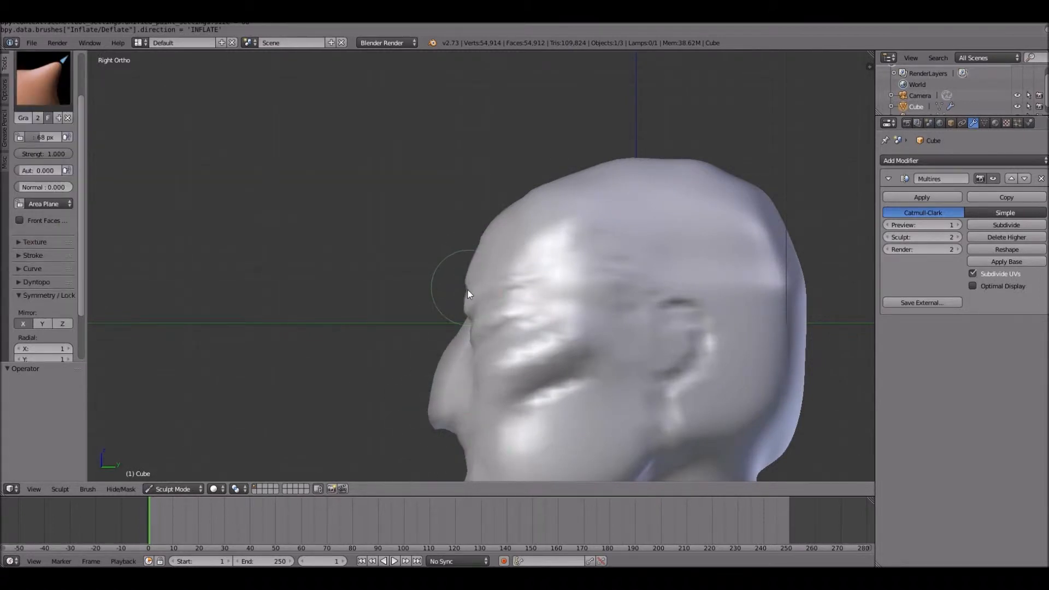
{"action": "key", "text": "KP_1"}
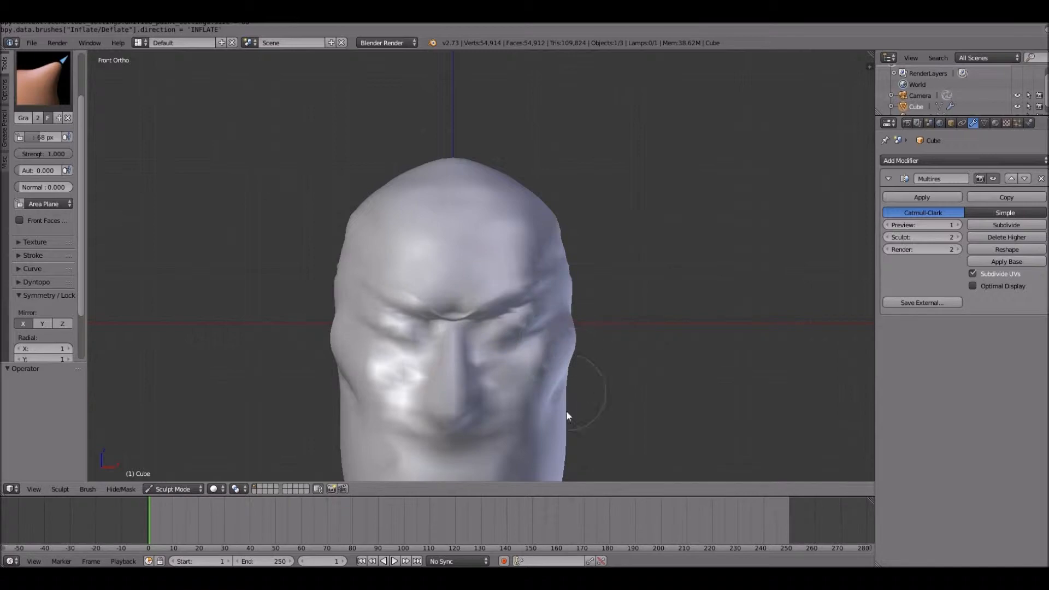
{"action": "scroll", "coordinate": [568, 376], "scroll_direction": "down", "scroll_amount": 2}
{"action": "key", "text": "KP_3"}
{"action": "key", "text": "KP_1"}
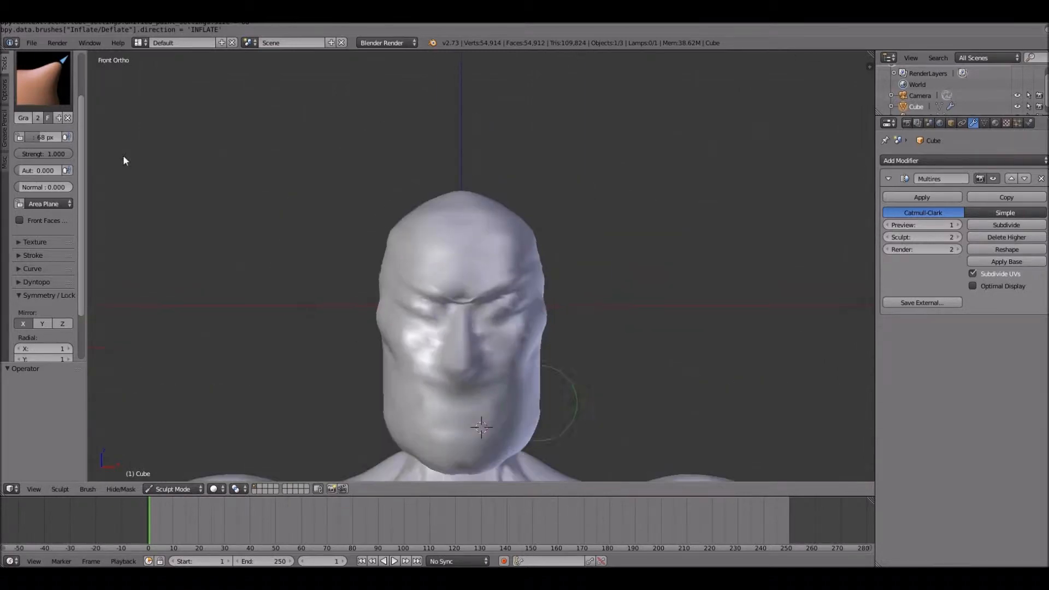
Step: Carve a groove along the upper arm beneath the biceps with the Crease brush at 68 px
{"action": "left_click", "coordinate": [38, 101]}
{"action": "left_click", "coordinate": [225, 137]}
{"action": "scroll", "coordinate": [245, 198], "scroll_direction": "down", "scroll_amount": 3, "text": "shift"}
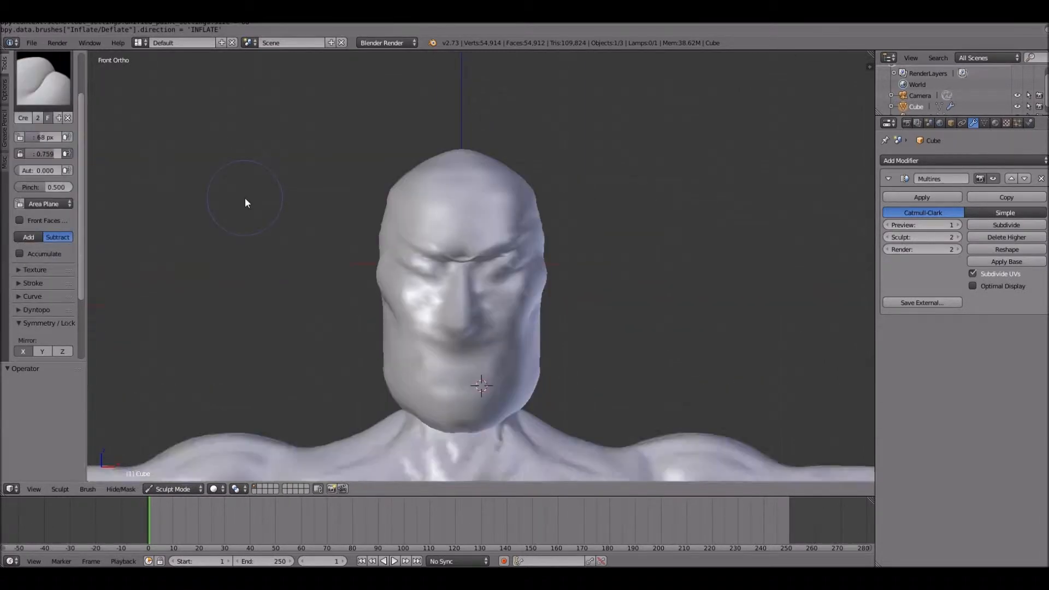
{"action": "scroll", "coordinate": [245, 198], "scroll_direction": "down", "scroll_amount": 5}
{"action": "scroll", "coordinate": [245, 198], "scroll_direction": "up", "scroll_amount": 5}
{"action": "middle_click_drag", "start_coordinate": [245, 198], "coordinate": [638, 342], "text": "shift"}
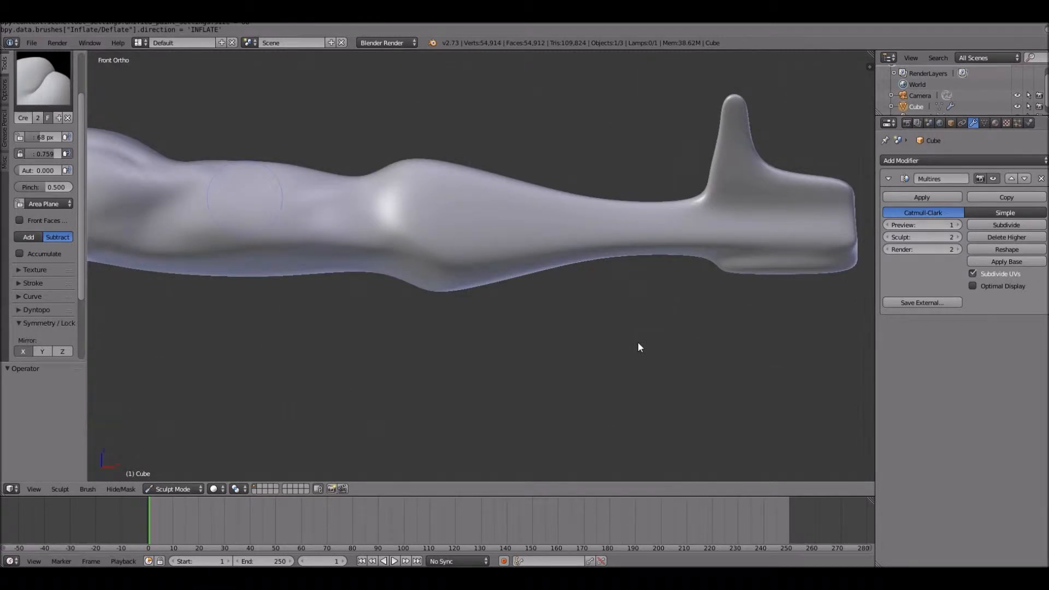
{"action": "mouse_move", "coordinate": [149, 224]}
{"action": "left_mouse_down"}
{"action": "mouse_move", "coordinate": [249, 244]}
{"action": "mouse_move", "coordinate": [336, 215]}
{"action": "left_mouse_up"}
Step: Crease the forearm muscle lines between the elbow and the wrist with the Crease brush at 5 px
{"action": "key", "text": "f"}
{"action": "left_click", "coordinate": [515, 260]}
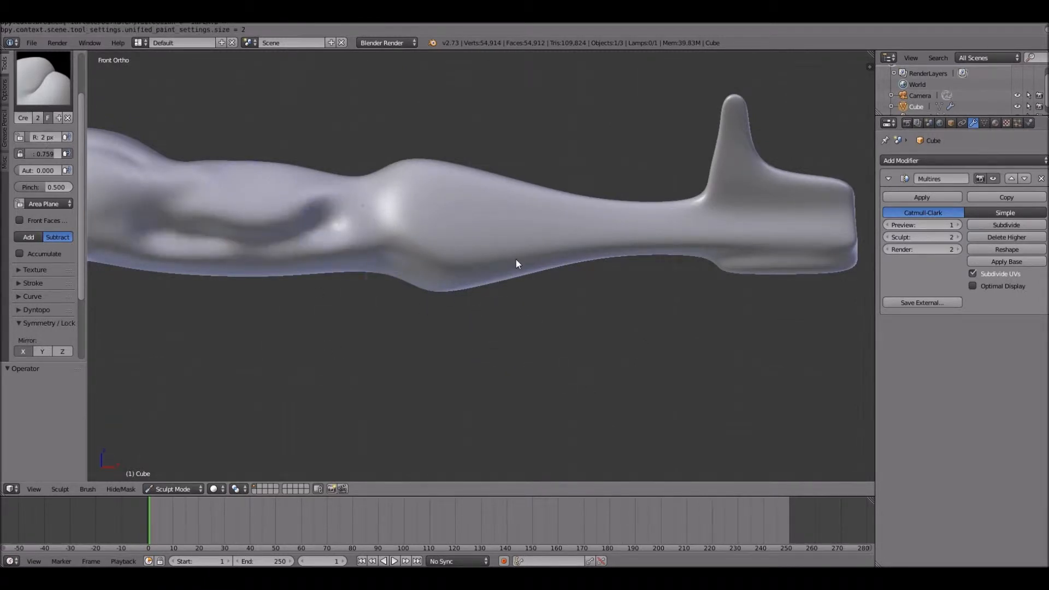
{"action": "left_click_drag", "start_coordinate": [38, 138], "coordinate": [40, 138]}
{"action": "left_click_drag", "start_coordinate": [486, 230], "coordinate": [663, 208]}
{"action": "left_click_drag", "start_coordinate": [664, 222], "coordinate": [448, 266]}
{"action": "left_click_drag", "start_coordinate": [400, 197], "coordinate": [402, 224]}
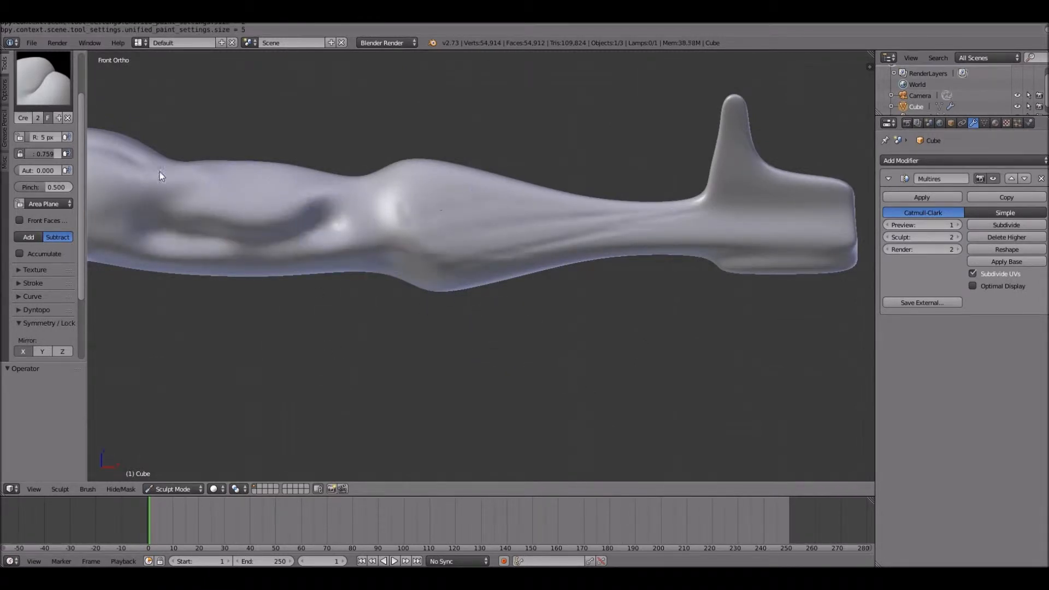
Step: Swell the biceps and the underside of the upper arm with the Inflate brush at 116 px and 0.693 strength
{"action": "left_click", "coordinate": [43, 91]}
{"action": "left_click", "coordinate": [36, 189]}
{"action": "left_click_drag", "start_coordinate": [33, 139], "coordinate": [39, 139]}
{"action": "mouse_move", "coordinate": [257, 188]}
{"action": "left_mouse_down"}
{"action": "mouse_move", "coordinate": [292, 174]}
{"action": "mouse_move", "coordinate": [229, 186]}
{"action": "left_mouse_up"}
{"action": "left_click_drag", "start_coordinate": [40, 138], "coordinate": [47, 138]}
{"action": "left_click_drag", "start_coordinate": [46, 154], "coordinate": [51, 154]}
{"action": "mouse_move", "coordinate": [207, 186]}
{"action": "left_mouse_down"}
{"action": "mouse_move", "coordinate": [332, 182]}
{"action": "mouse_move", "coordinate": [198, 180]}
{"action": "left_mouse_up"}
{"action": "mouse_move", "coordinate": [219, 268]}
{"action": "left_mouse_down"}
{"action": "mouse_move", "coordinate": [314, 264]}
{"action": "mouse_move", "coordinate": [218, 262]}
{"action": "left_mouse_up"}
{"action": "mouse_move", "coordinate": [202, 175]}
{"action": "left_mouse_down"}
{"action": "mouse_move", "coordinate": [294, 166]}
{"action": "mouse_move", "coordinate": [235, 203]}
{"action": "left_mouse_up"}
Step: Smooth the groove beneath the biceps and the underside of the upper arm
{"action": "left_click_drag", "start_coordinate": [49, 137], "coordinate": [41, 137]}
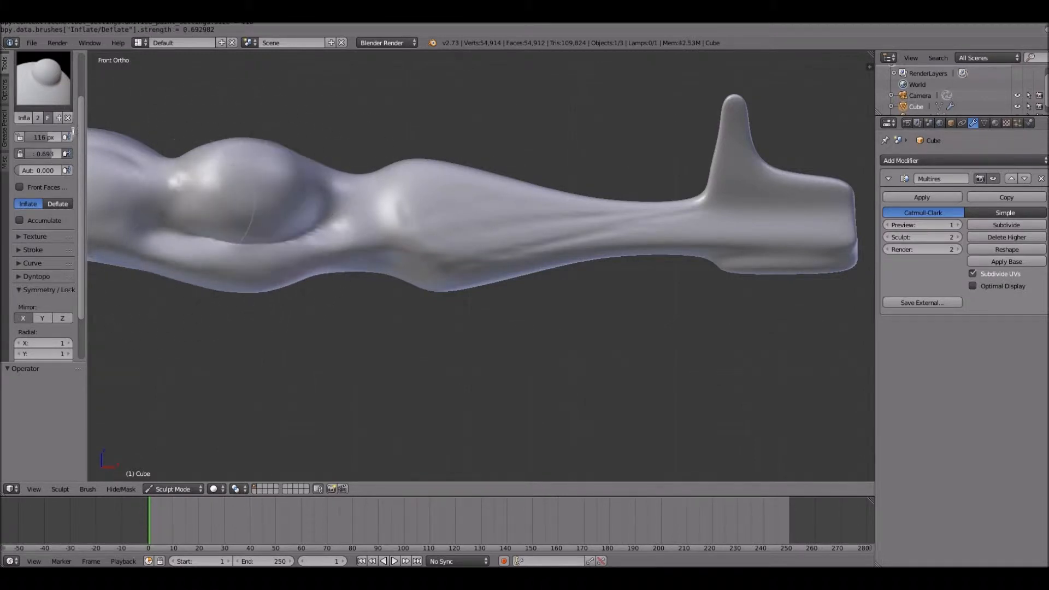
{"action": "left_click_drag", "start_coordinate": [219, 246], "coordinate": [335, 224], "text": "shift"}
{"action": "mouse_move", "coordinate": [335, 225]}
{"action": "middle_mouse_down"}
{"action": "mouse_move", "coordinate": [202, 235]}
{"action": "mouse_move", "coordinate": [328, 426]}
{"action": "middle_mouse_up"}
{"action": "left_click", "coordinate": [44, 80]}
{"action": "left_click", "coordinate": [126, 139]}
{"action": "mouse_move", "coordinate": [408, 260]}
{"action": "left_mouse_down", "text": "shift"}
{"action": "mouse_move", "coordinate": [452, 273]}
{"action": "mouse_move", "coordinate": [322, 281]}
{"action": "left_mouse_up", "text": "shift"}
Step: Add volume to the upper arm from several angles with the Clay Strips brush, starting at 50 px
{"action": "left_click", "coordinate": [43, 80]}
{"action": "left_click", "coordinate": [171, 140]}
{"action": "mouse_move", "coordinate": [350, 224]}
{"action": "left_mouse_down"}
{"action": "mouse_move", "coordinate": [433, 237]}
{"action": "mouse_move", "coordinate": [356, 216]}
{"action": "mouse_move", "coordinate": [373, 211]}
{"action": "left_mouse_up"}
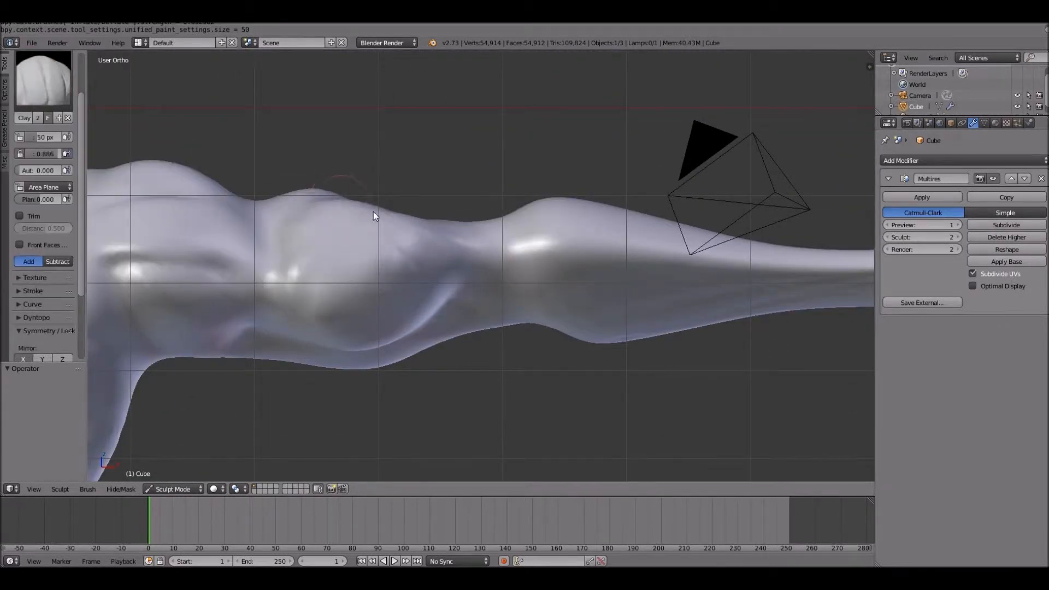
{"action": "middle_click_drag", "start_coordinate": [373, 212], "coordinate": [713, 247]}
{"action": "key", "text": "f"}
{"action": "left_click", "coordinate": [246, 171]}
{"action": "mouse_move", "coordinate": [579, 290]}
{"action": "left_mouse_down"}
{"action": "mouse_move", "coordinate": [552, 307]}
{"action": "mouse_move", "coordinate": [595, 408]}
{"action": "mouse_move", "coordinate": [477, 310]}
{"action": "left_mouse_up"}
Step: Smooth the shoulder and upper arm surface in top view
{"action": "key", "text": "KP_1"}
{"action": "key", "text": "KP_7"}
{"action": "mouse_move", "coordinate": [385, 267]}
{"action": "left_mouse_down", "text": "shift"}
{"action": "mouse_move", "coordinate": [310, 279]}
{"action": "mouse_move", "coordinate": [303, 209]}
{"action": "left_mouse_up", "text": "shift"}
{"action": "key", "text": "KP_1"}
{"action": "scroll", "coordinate": [261, 316], "scroll_direction": "down", "scroll_amount": 5}
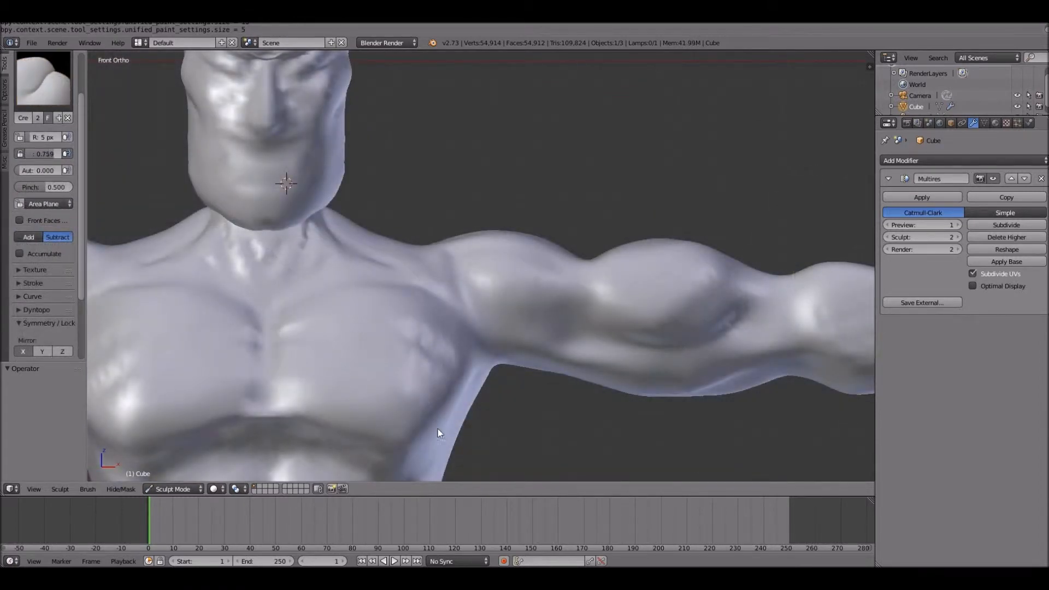
Step: Crease the spine line down the middle of the back with the Crease brush at 8 px
{"action": "key", "text": "KP_3"}
{"action": "scroll", "coordinate": [631, 262], "scroll_direction": "down", "scroll_amount": 2}
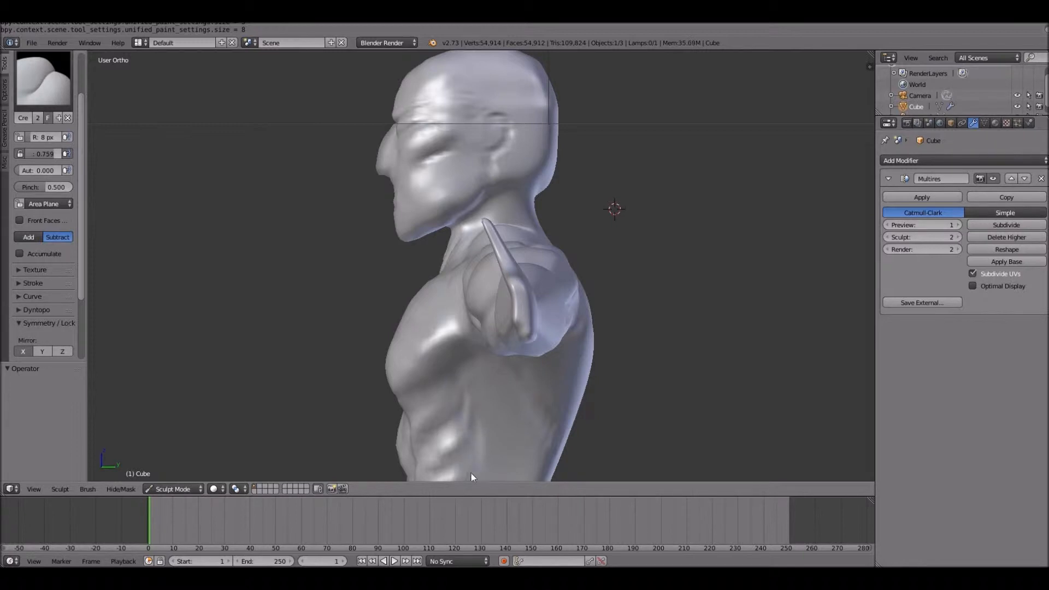
{"action": "scroll", "coordinate": [475, 464], "scroll_direction": "down", "scroll_amount": 3}
{"action": "scroll", "coordinate": [474, 463], "scroll_direction": "up", "scroll_amount": 2}
{"action": "key", "text": "KP_6"}
{"action": "key", "text": "KP_6"}
{"action": "key", "text": "KP_6"}
{"action": "key", "text": "KP_6"}
{"action": "key", "text": "KP_6"}
{"action": "key", "text": "KP_6"}
{"action": "left_click_drag", "start_coordinate": [602, 284], "coordinate": [608, 375]}
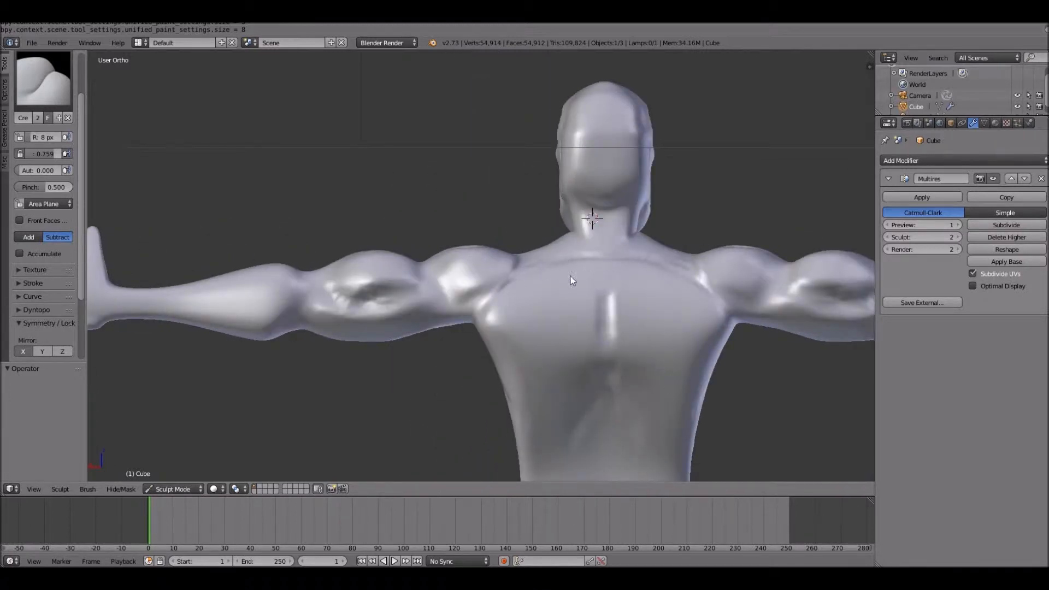
Step: Crease the lower back above the waistband and the diagonal muscle lines on both sides of the back at 8 px
{"action": "middle_click_drag", "start_coordinate": [621, 421], "coordinate": [632, 316], "text": "shift"}
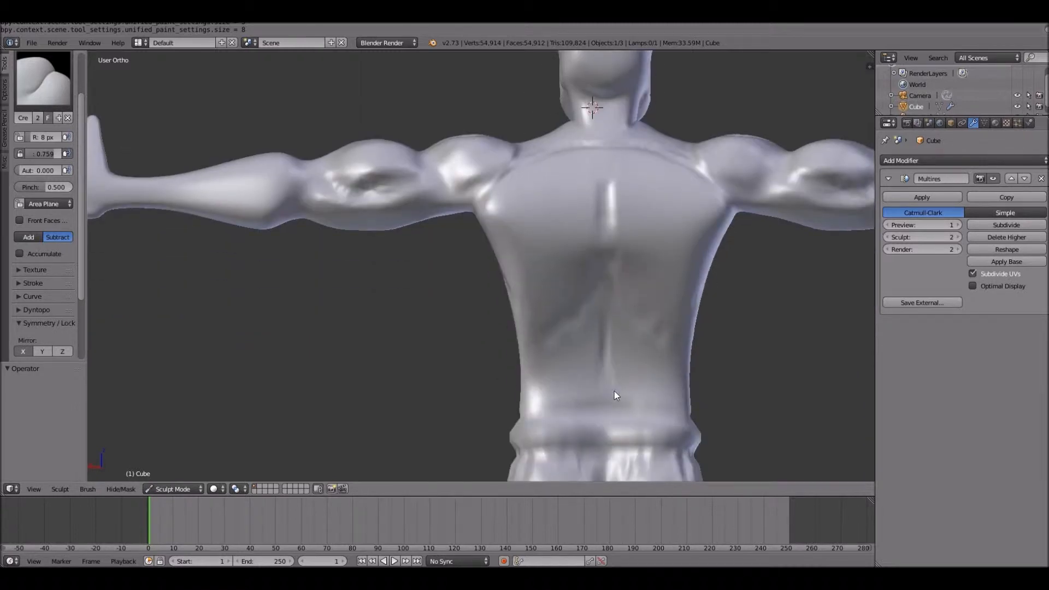
{"action": "left_click_drag", "start_coordinate": [621, 389], "coordinate": [545, 403]}
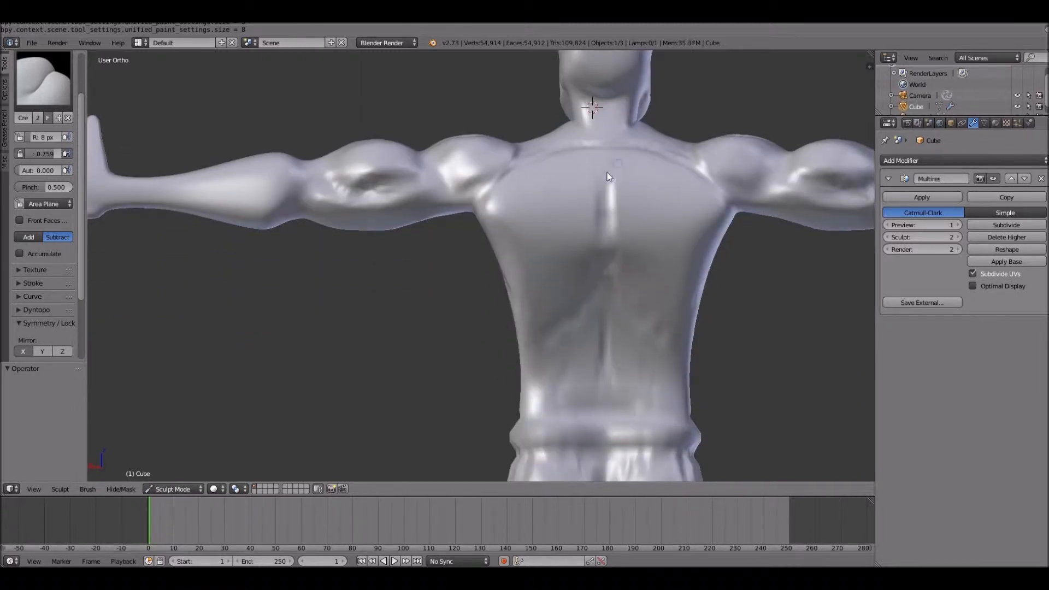
{"action": "left_click_drag", "start_coordinate": [503, 287], "coordinate": [550, 261]}
{"action": "left_click_drag", "start_coordinate": [645, 246], "coordinate": [673, 300]}
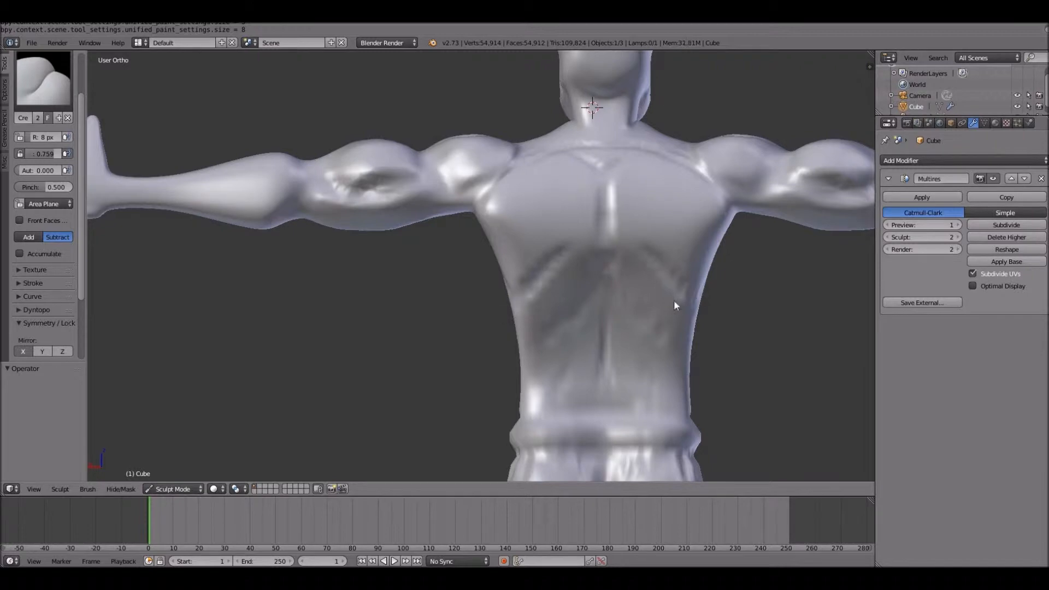
{"action": "mouse_move", "coordinate": [584, 159]}
{"action": "middle_mouse_down"}
{"action": "mouse_move", "coordinate": [539, 160]}
{"action": "mouse_move", "coordinate": [607, 175]}
{"action": "middle_mouse_up"}
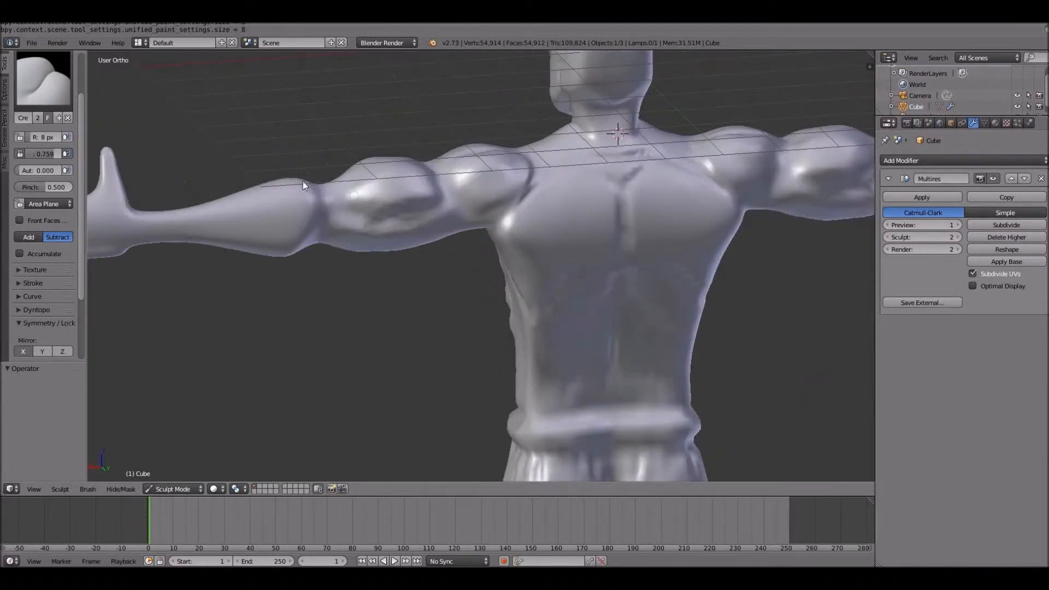
Step: Build up the upper back from the base of the neck toward the shoulder with the Clay Strips brush at 32 px
{"action": "left_click", "coordinate": [46, 85]}
{"action": "left_click", "coordinate": [61, 138]}
{"action": "mouse_move", "coordinate": [597, 150]}
{"action": "left_mouse_down"}
{"action": "mouse_move", "coordinate": [592, 129]}
{"action": "mouse_move", "coordinate": [606, 156]}
{"action": "mouse_move", "coordinate": [565, 133]}
{"action": "mouse_move", "coordinate": [514, 200]}
{"action": "left_mouse_up"}
Step: Examine the whole figure from all sides, then the torso and arms up close
{"action": "key", "text": "KP_1"}
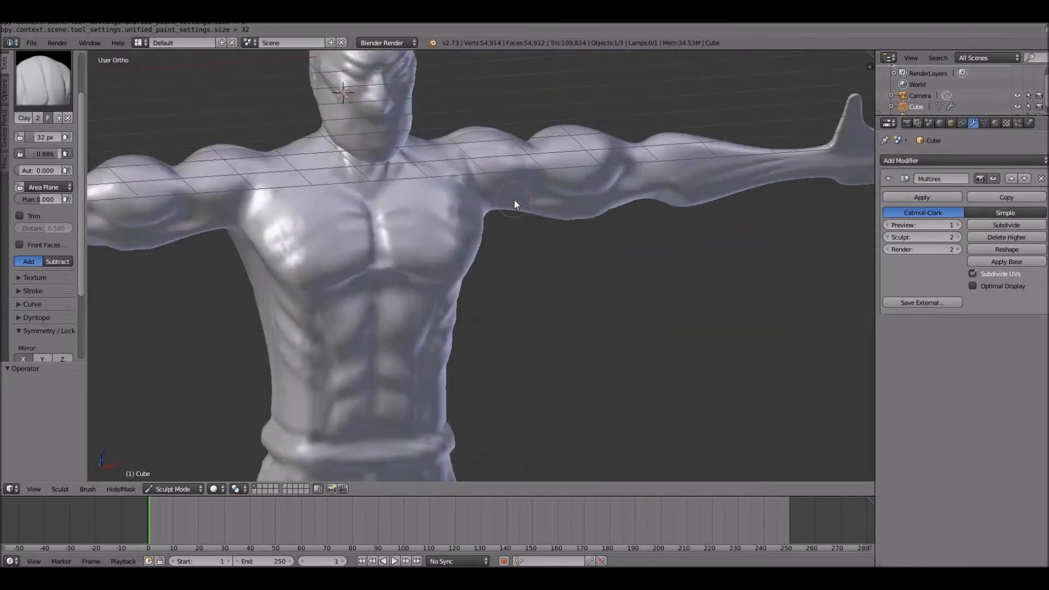
{"action": "scroll", "coordinate": [514, 200], "scroll_direction": "down", "scroll_amount": 2}
{"action": "key", "text": "KP_6"}
{"action": "key", "text": "KP_6"}
{"action": "key", "text": "KP_6"}
{"action": "key", "text": "KP_6"}
{"action": "key", "text": "KP_6"}
{"action": "key", "text": "KP_6"}
{"action": "key", "text": "KP_6"}
{"action": "key", "text": "KP_6"}
{"action": "key", "text": "KP_6"}
{"action": "key", "text": "KP_6"}
{"action": "key", "text": "KP_6"}
{"action": "key", "text": "KP_6"}
{"action": "key", "text": "KP_6"}
{"action": "key", "text": "KP_6"}
{"action": "key", "text": "KP_6"}
{"action": "key", "text": "KP_6"}
{"action": "key", "text": "KP_6"}
{"action": "key", "text": "KP_6"}
{"action": "key", "text": "KP_6"}
{"action": "key", "text": "KP_6"}
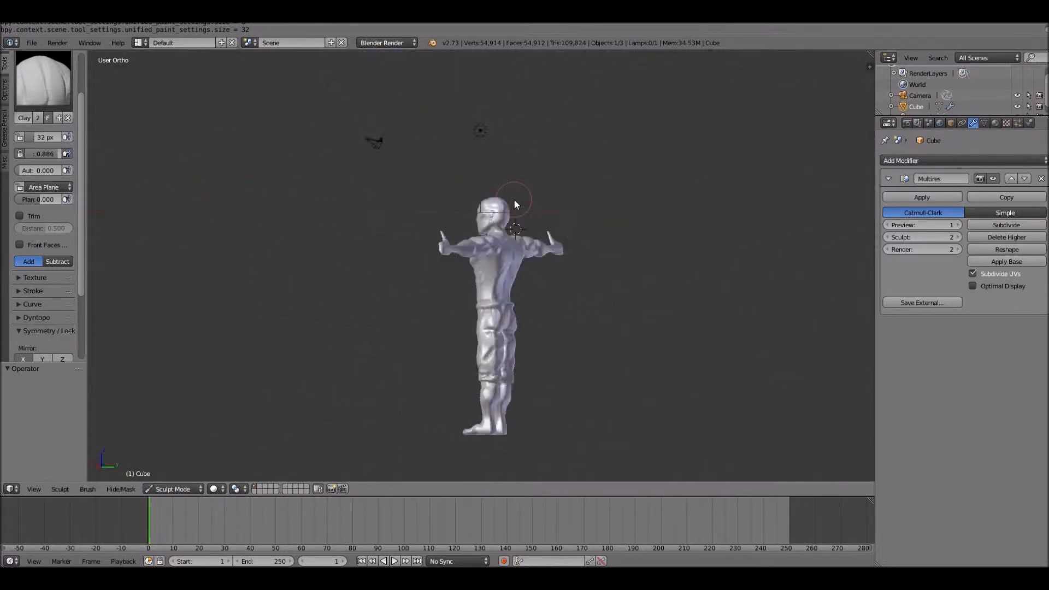
{"action": "scroll", "coordinate": [514, 200], "scroll_direction": "up", "scroll_amount": 7}
{"action": "scroll", "coordinate": [757, 224], "scroll_direction": "up", "scroll_amount": 1}
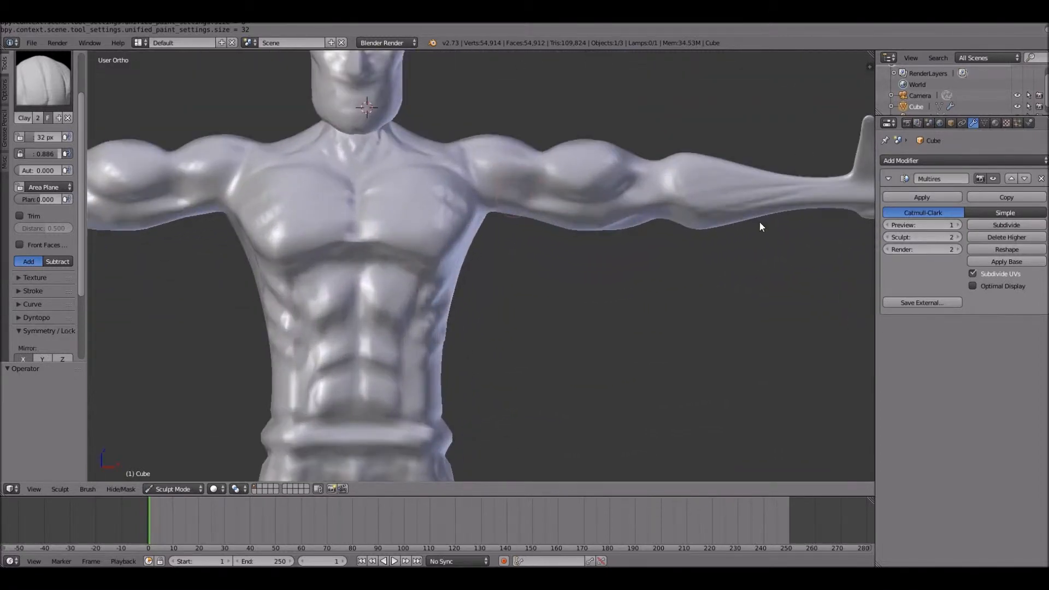
Step: Build up a rounded band around the wrist from the front, below and behind with the Clay Strips brush at 32 px
{"action": "left_click_drag", "start_coordinate": [832, 190], "coordinate": [832, 216]}
{"action": "key", "text": "KP_7"}
{"action": "middle_click_drag", "start_coordinate": [830, 240], "coordinate": [823, 289]}
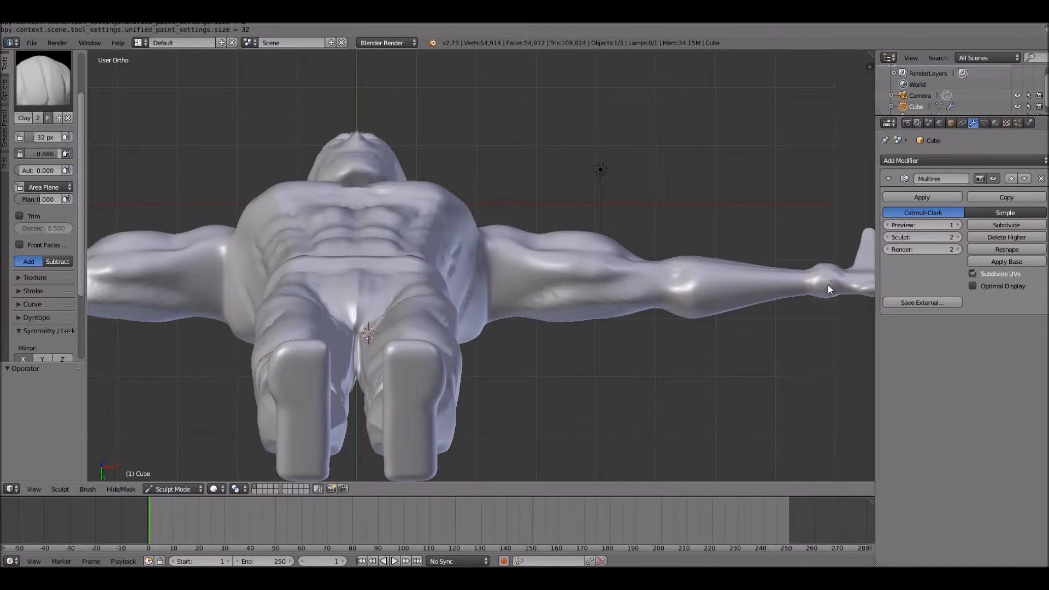
{"action": "middle_click_drag", "start_coordinate": [825, 313], "coordinate": [867, 296]}
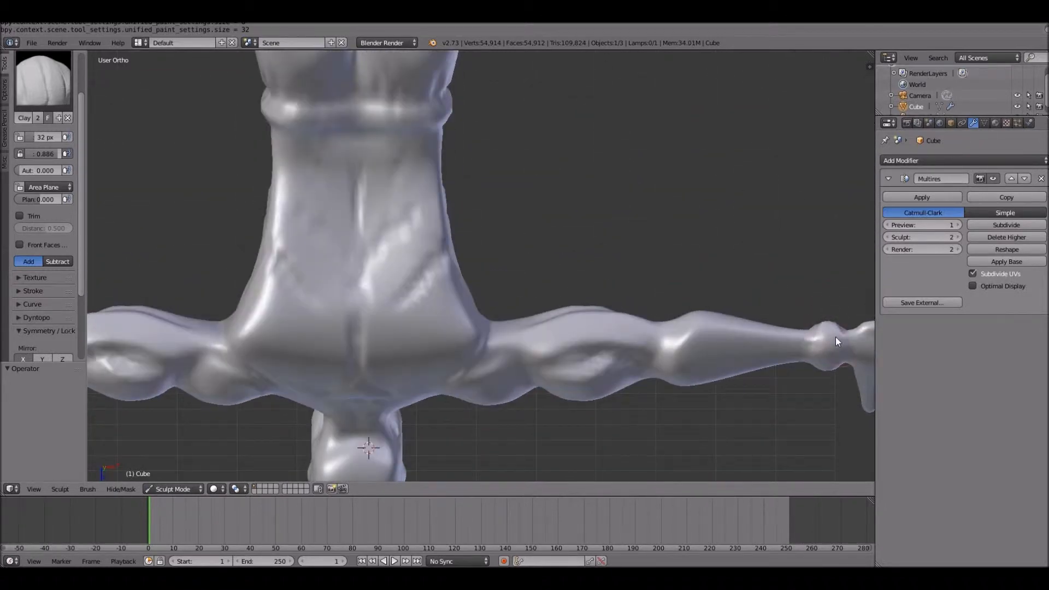
{"action": "key", "text": "KP_1"}
{"action": "scroll", "coordinate": [837, 353], "scroll_direction": "up", "scroll_amount": 2}
Step: Crease the edge where the forearm meets the wrist in front view with the Crease brush at 8 px
{"action": "left_click", "coordinate": [43, 79]}
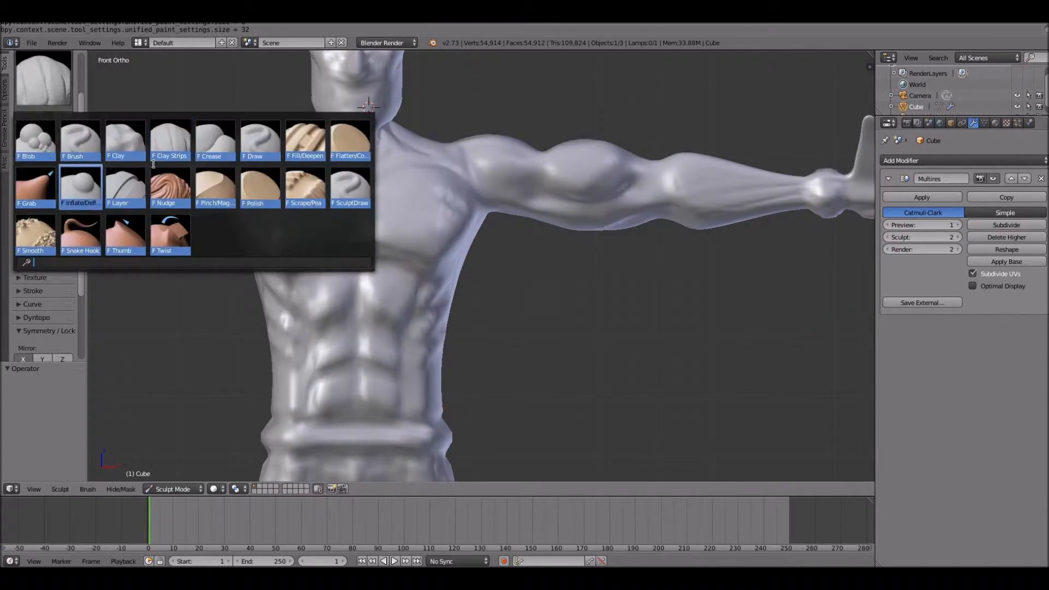
{"action": "left_click", "coordinate": [170, 141]}
{"action": "left_click_drag", "start_coordinate": [27, 140], "coordinate": [25, 141]}
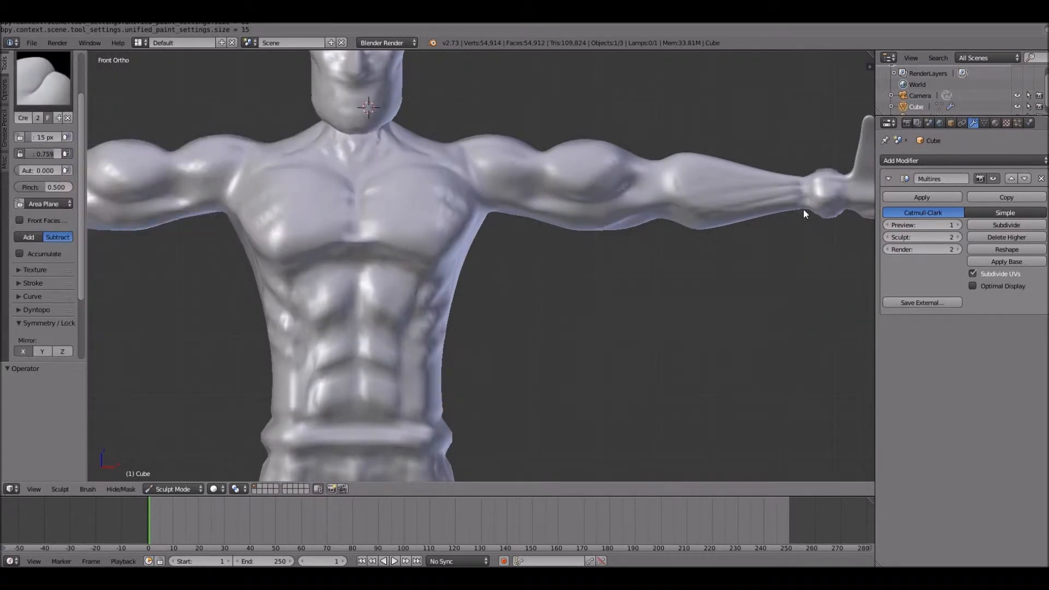
{"action": "key", "text": "KP_7"}
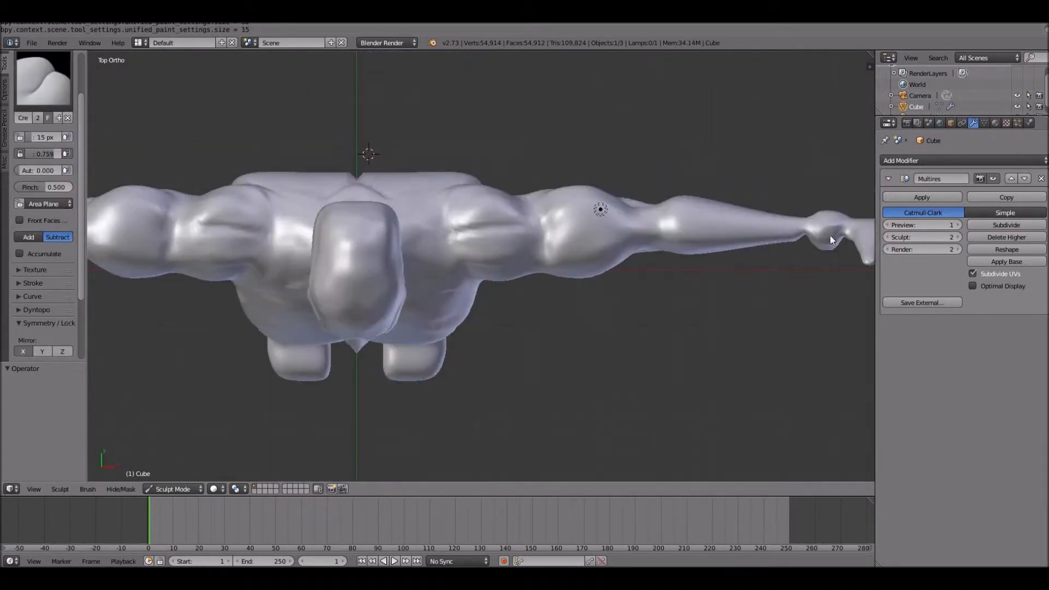
{"action": "left_click", "coordinate": [60, 489]}
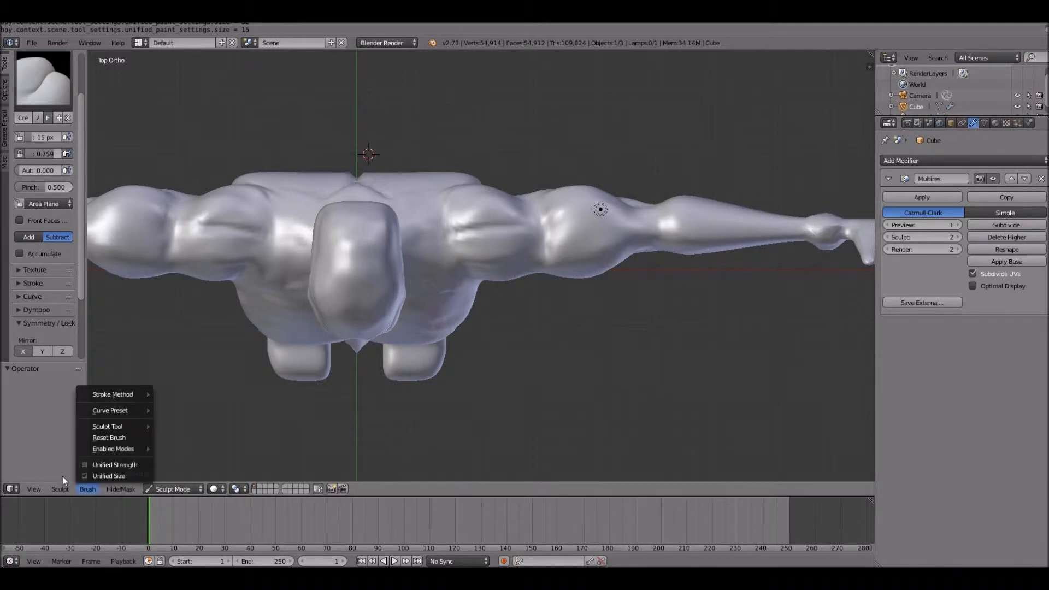
{"action": "left_click", "coordinate": [77, 475]}
{"action": "left_click_drag", "start_coordinate": [49, 137], "coordinate": [47, 137]}
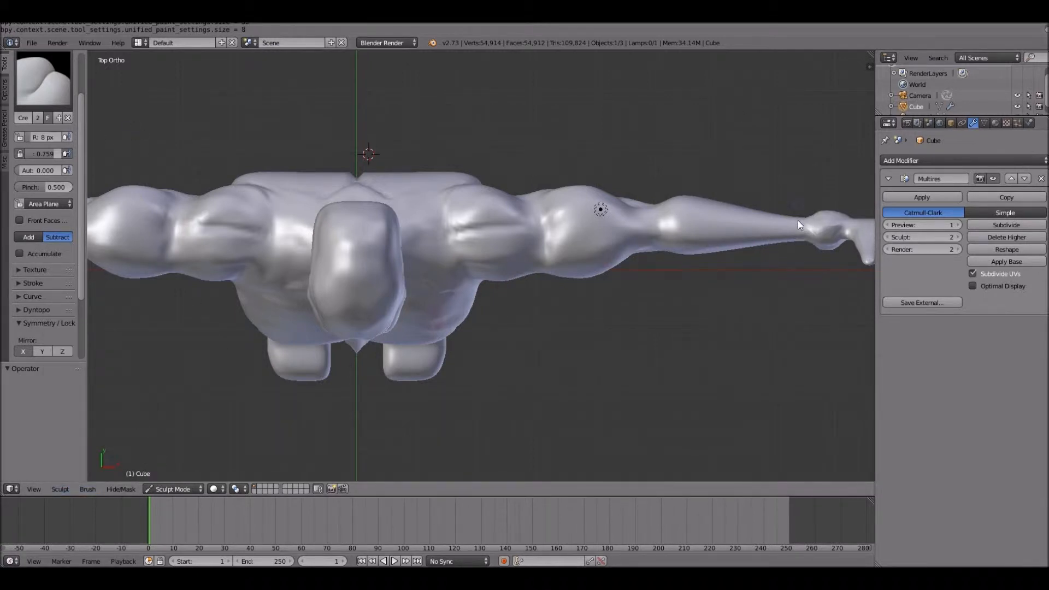
{"action": "key", "text": "KP_1"}
{"action": "left_click_drag", "start_coordinate": [806, 180], "coordinate": [811, 208]}
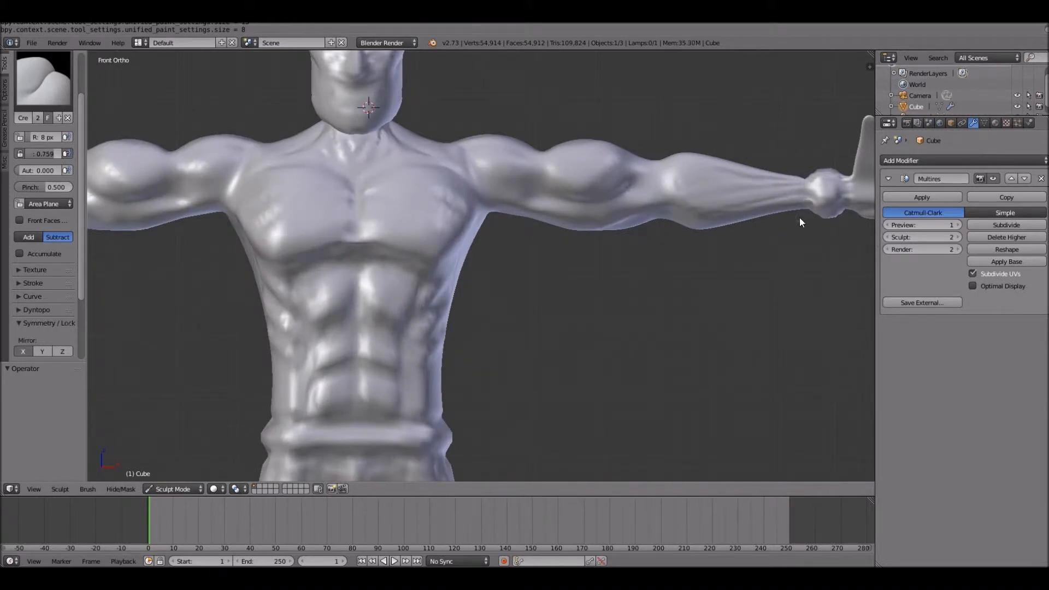
Step: View the back of the torso and arms in the orthographic back view
{"action": "key", "text": "KP_3"}
{"action": "key", "text": "ctrl+KP_1"}
{"action": "middle_click_drag", "start_coordinate": [799, 218], "coordinate": [799, 218]}
{"action": "key", "text": "ctrl+KP_1"}
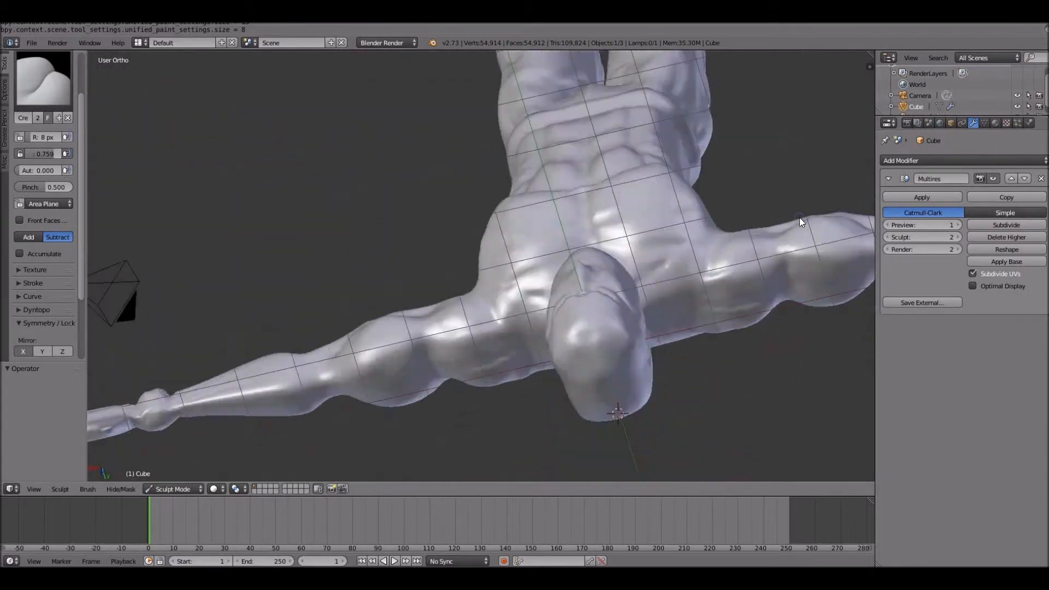
{"action": "key", "text": "KP_1"}
{"action": "key", "text": "ctrl+KP_1"}
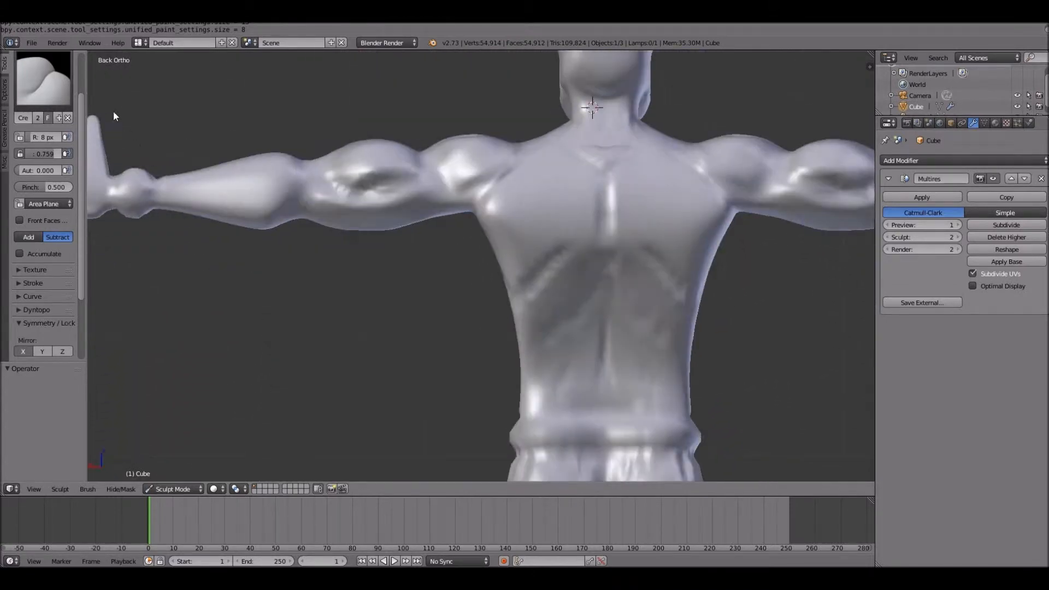
Step: Build up the muscles on the side and middle of the back with the Clay brush at 57 px
{"action": "left_click", "coordinate": [44, 80]}
{"action": "left_click", "coordinate": [35, 134]}
{"action": "mouse_move", "coordinate": [501, 249]}
{"action": "left_mouse_down"}
{"action": "mouse_move", "coordinate": [484, 227]}
{"action": "mouse_move", "coordinate": [508, 242]}
{"action": "mouse_move", "coordinate": [512, 288]}
{"action": "mouse_move", "coordinate": [496, 248]}
{"action": "left_mouse_up"}
{"action": "middle_click_drag", "start_coordinate": [496, 252], "coordinate": [777, 245]}
{"action": "mouse_move", "coordinate": [554, 327]}
{"action": "left_mouse_down"}
{"action": "mouse_move", "coordinate": [588, 295]}
{"action": "mouse_move", "coordinate": [557, 286]}
{"action": "mouse_move", "coordinate": [585, 295]}
{"action": "mouse_move", "coordinate": [570, 307]}
{"action": "left_mouse_up"}
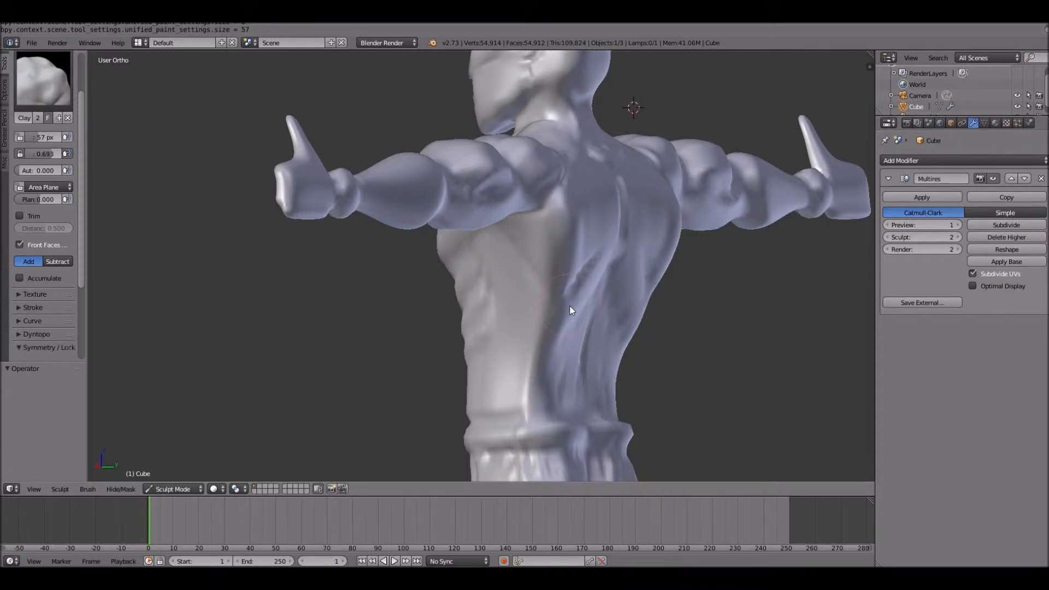
Step: Set the Clay brush to Subtract at 29 px for the front of the torso
{"action": "key", "text": "KP_1"}
{"action": "key", "text": "KP_6"}
{"action": "key", "text": "KP_6"}
{"action": "key", "text": "KP_2"}
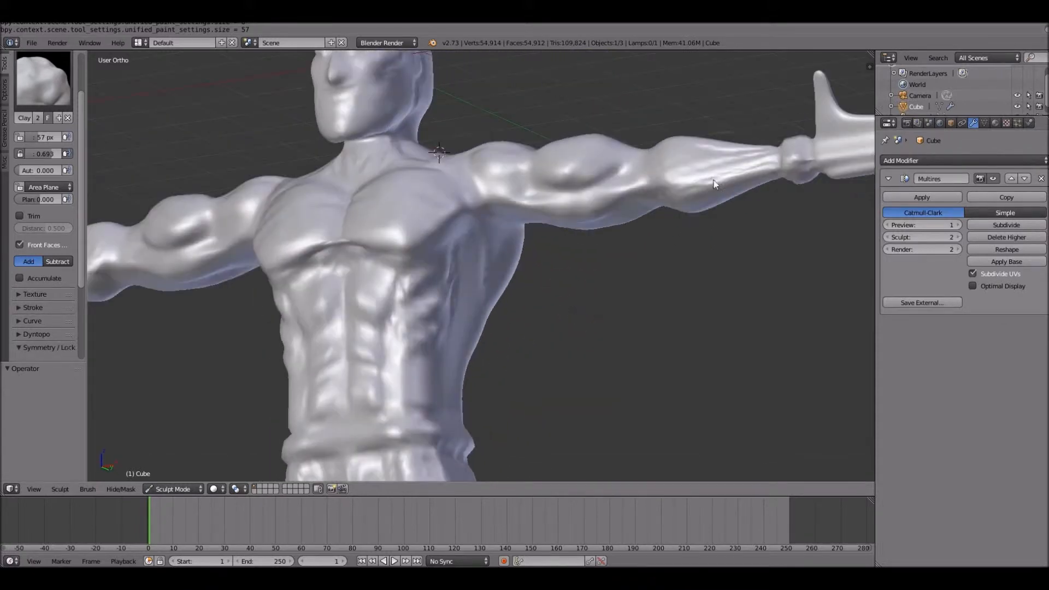
{"action": "left_click", "coordinate": [55, 261]}
{"action": "left_click_drag", "start_coordinate": [44, 138], "coordinate": [38, 138]}
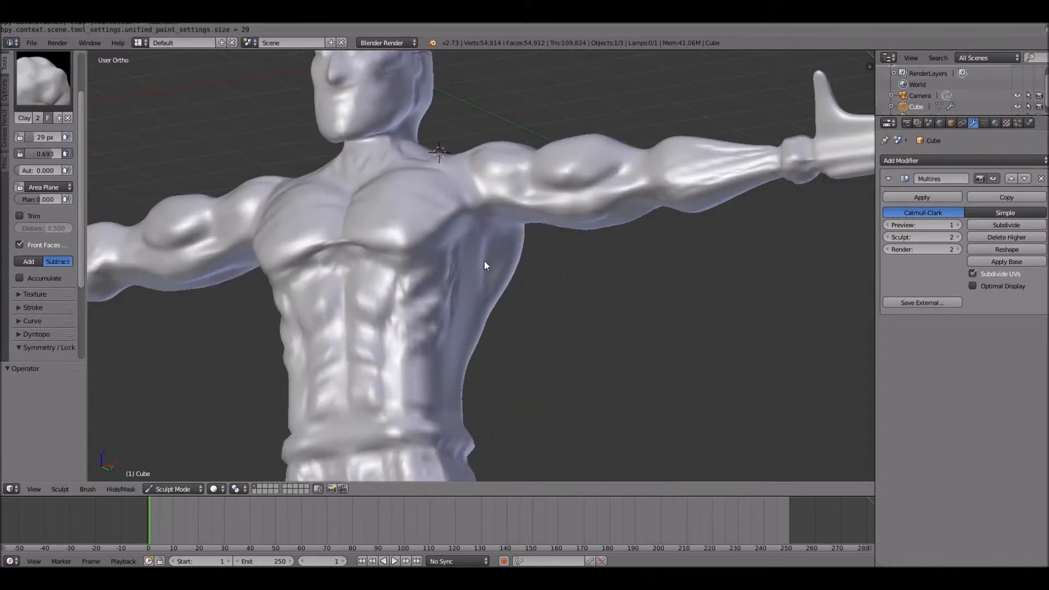
Step: Examine the figure all the way around, then the head up close in the orthographic front view
{"action": "key", "text": "KP_1"}
{"action": "key", "text": "KP_4"}
{"action": "key", "text": "KP_4"}
{"action": "key", "text": "KP_4"}
{"action": "key", "text": "KP_4"}
{"action": "key", "text": "KP_4"}
{"action": "key", "text": "KP_4"}
{"action": "key", "text": "KP_4"}
{"action": "key", "text": "KP_4"}
{"action": "key", "text": "KP_4"}
{"action": "key", "text": "KP_4"}
{"action": "key", "text": "KP_4"}
{"action": "key", "text": "KP_4"}
{"action": "key", "text": "KP_4"}
{"action": "key", "text": "KP_4"}
{"action": "key", "text": "KP_4"}
{"action": "key", "text": "KP_4"}
{"action": "key", "text": "KP_4"}
{"action": "key", "text": "KP_4"}
{"action": "key", "text": "KP_4"}
{"action": "key", "text": "KP_4"}
{"action": "key", "text": "KP_4"}
{"action": "key", "text": "KP_4"}
{"action": "key", "text": "KP_4"}
{"action": "key", "text": "KP_4"}
{"action": "key", "text": "KP_4"}
{"action": "key", "text": "KP_4"}
{"action": "key", "text": "KP_4"}
{"action": "key", "text": "KP_4"}
{"action": "key", "text": "KP_4"}
{"action": "key", "text": "KP_4"}
{"action": "key", "text": "KP_4"}
{"action": "key", "text": "KP_4"}
{"action": "key", "text": "KP_4"}
{"action": "key", "text": "KP_4"}
{"action": "key", "text": "KP_4"}
{"action": "key", "text": "KP_4"}
{"action": "key", "text": "KP_4"}
{"action": "key", "text": "KP_4"}
{"action": "key", "text": "KP_4"}
{"action": "key", "text": "KP_4"}
{"action": "key", "text": "KP_4"}
{"action": "key", "text": "KP_4"}
{"action": "key", "text": "KP_4"}
{"action": "key", "text": "KP_4"}
{"action": "key", "text": "KP_4"}
{"action": "key", "text": "KP_4"}
{"action": "key", "text": "KP_1"}
{"action": "key", "text": "ctrl+KP_8"}
{"action": "key", "text": "ctrl+KP_8"}
{"action": "key", "text": "ctrl+KP_8"}
{"action": "key", "text": "ctrl+KP_8"}
{"action": "key", "text": "ctrl+KP_8"}
{"action": "key", "text": "ctrl+KP_8"}
{"action": "key", "text": "ctrl+KP_8"}
{"action": "key", "text": "ctrl+KP_8"}
{"action": "key", "text": "ctrl+KP_8"}
{"action": "key", "text": "ctrl+KP_8"}
{"action": "scroll", "coordinate": [470, 348], "scroll_direction": "up", "scroll_amount": 5}
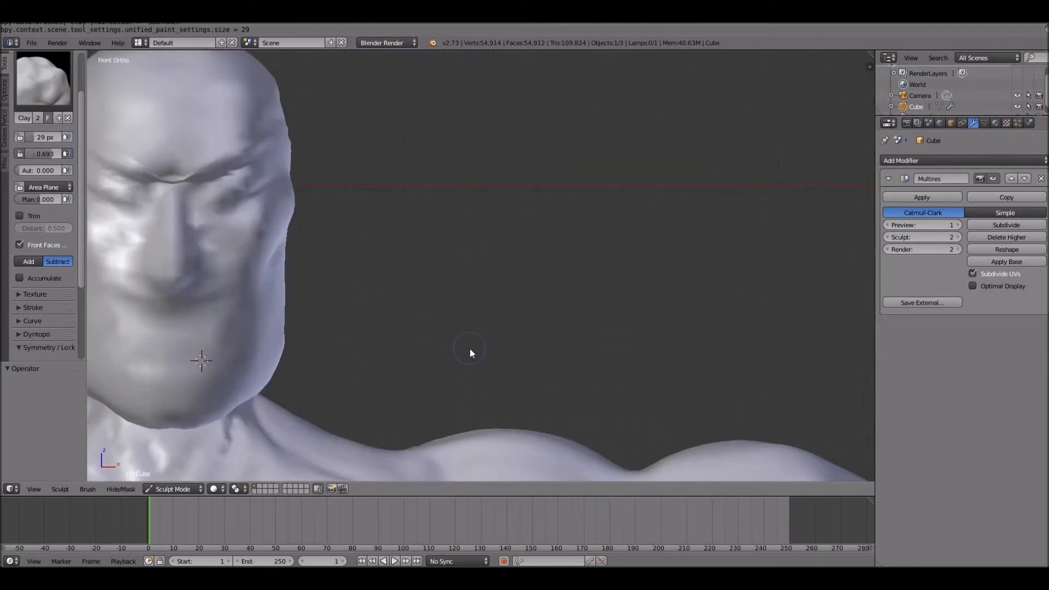
{"action": "middle_click_drag", "start_coordinate": [470, 348], "coordinate": [612, 306], "text": "shift"}
{"action": "left_click", "coordinate": [30, 262]}
{"action": "key", "text": "f"}
{"action": "left_click", "coordinate": [487, 361]}
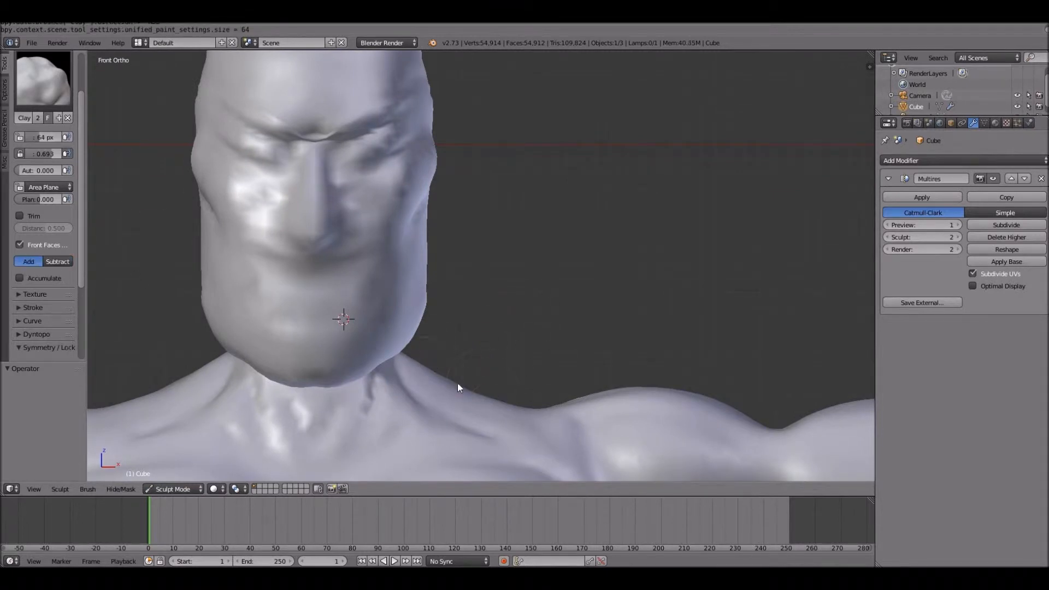
Step: Raise the slope between neck and shoulder in front view with the Grab brush at 162 px
{"action": "left_click", "coordinate": [42, 79]}
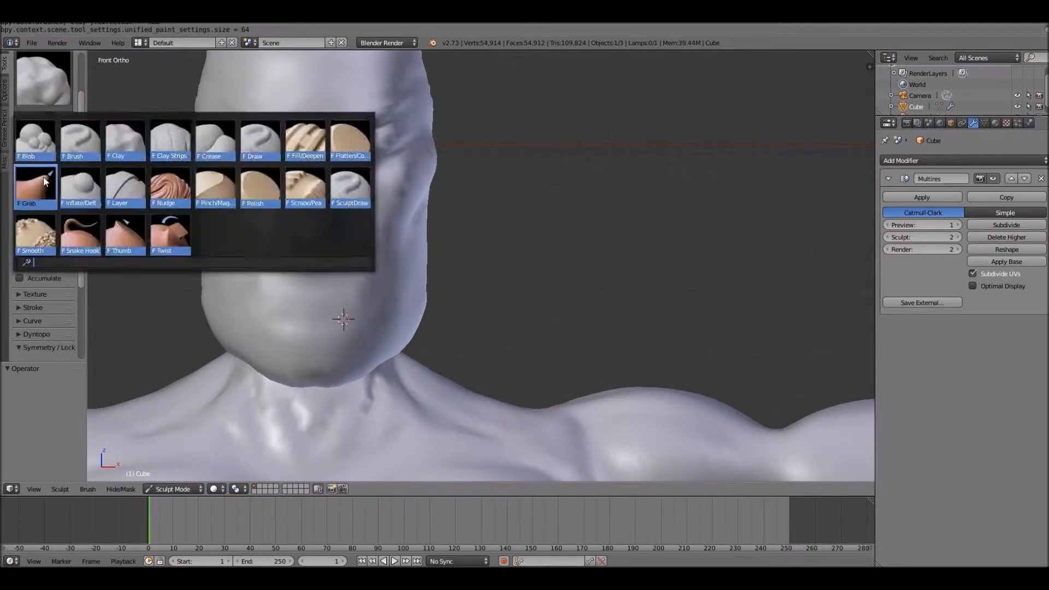
{"action": "left_click", "coordinate": [361, 147]}
{"action": "key", "text": "f"}
{"action": "left_click", "coordinate": [441, 376]}
{"action": "left_click_drag", "start_coordinate": [465, 393], "coordinate": [466, 382]}
{"action": "left_click_drag", "start_coordinate": [534, 410], "coordinate": [532, 401]}
{"action": "left_click_drag", "start_coordinate": [470, 393], "coordinate": [441, 367]}
{"action": "left_click_drag", "start_coordinate": [471, 381], "coordinate": [477, 370]}
Step: Pull the base of the neck outward in back view with the Grab brush and check it from the side
{"action": "key", "text": "ctrl+KP_1"}
{"action": "scroll", "coordinate": [676, 211], "scroll_direction": "up", "scroll_amount": 1}
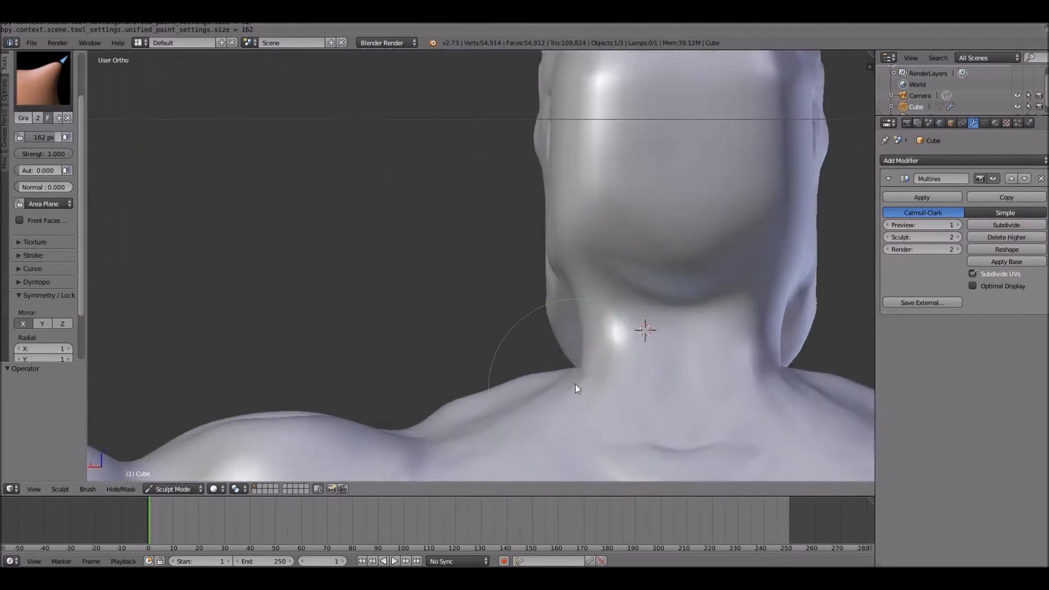
{"action": "mouse_move", "coordinate": [583, 361]}
{"action": "left_mouse_down"}
{"action": "mouse_move", "coordinate": [564, 338]}
{"action": "mouse_move", "coordinate": [496, 367]}
{"action": "left_mouse_up"}
{"action": "key", "text": "KP_4"}
{"action": "key", "text": "KP_4"}
{"action": "key", "text": "KP_4"}
{"action": "key", "text": "KP_4"}
{"action": "key", "text": "KP_4"}
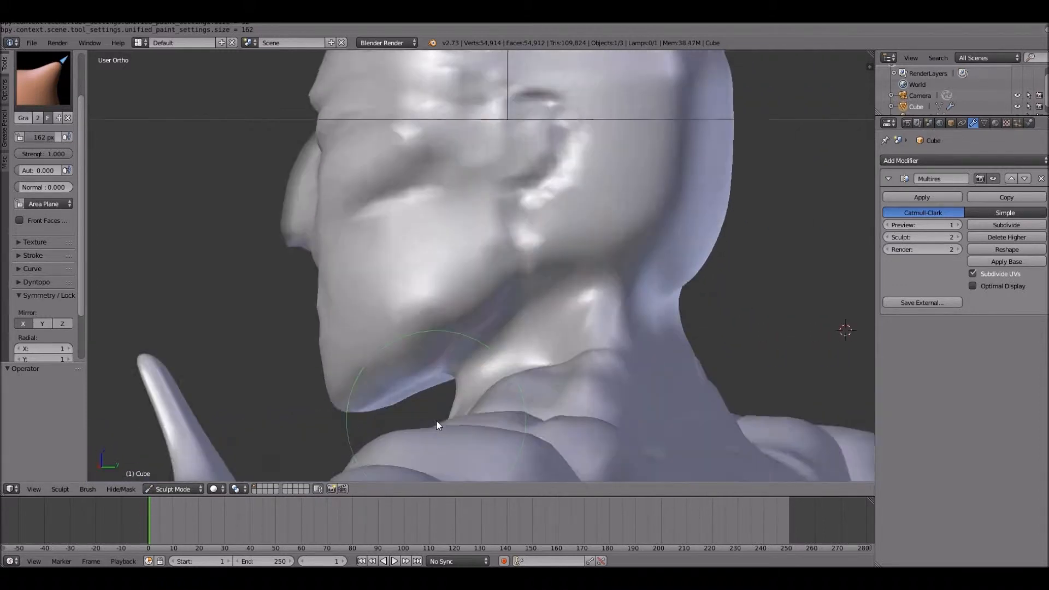
{"action": "key", "text": "KP_8"}
{"action": "scroll", "coordinate": [550, 258], "scroll_direction": "down", "scroll_amount": 2}
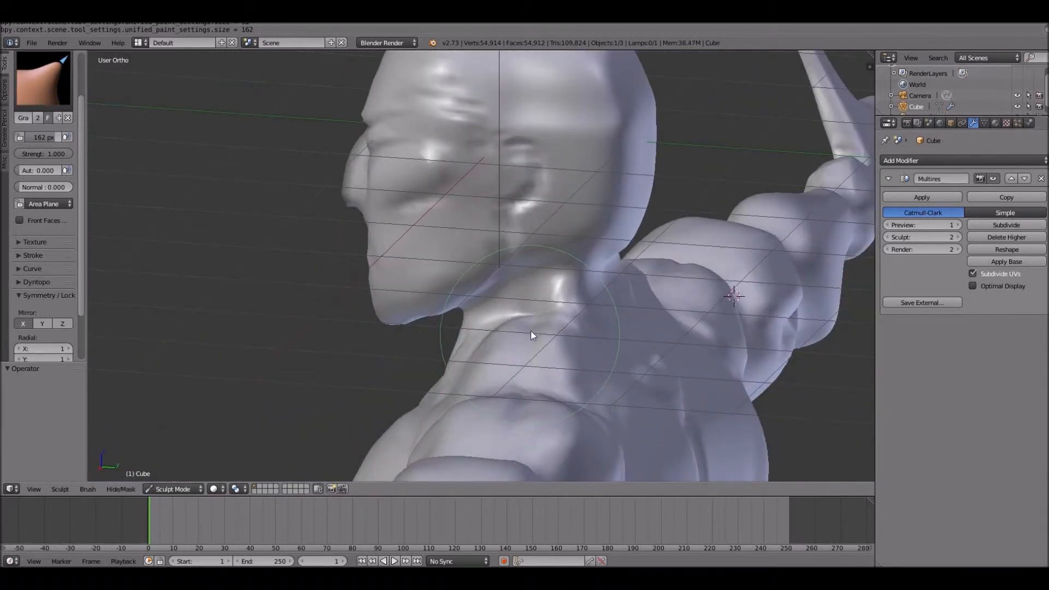
Step: Smooth the reshaped neck and trapezius area with the Smooth brush at 131 px
{"action": "key", "text": "KP_1"}
{"action": "key", "text": "space"}
{"action": "left_click", "coordinate": [38, 237]}
{"action": "left_click_drag", "start_coordinate": [40, 138], "coordinate": [36, 138]}
{"action": "middle_click_drag", "start_coordinate": [545, 388], "coordinate": [494, 218]}
Step: Pick the Clay Strips brush and examine the neck and shoulders from behind and from the front
{"action": "left_click", "coordinate": [44, 82]}
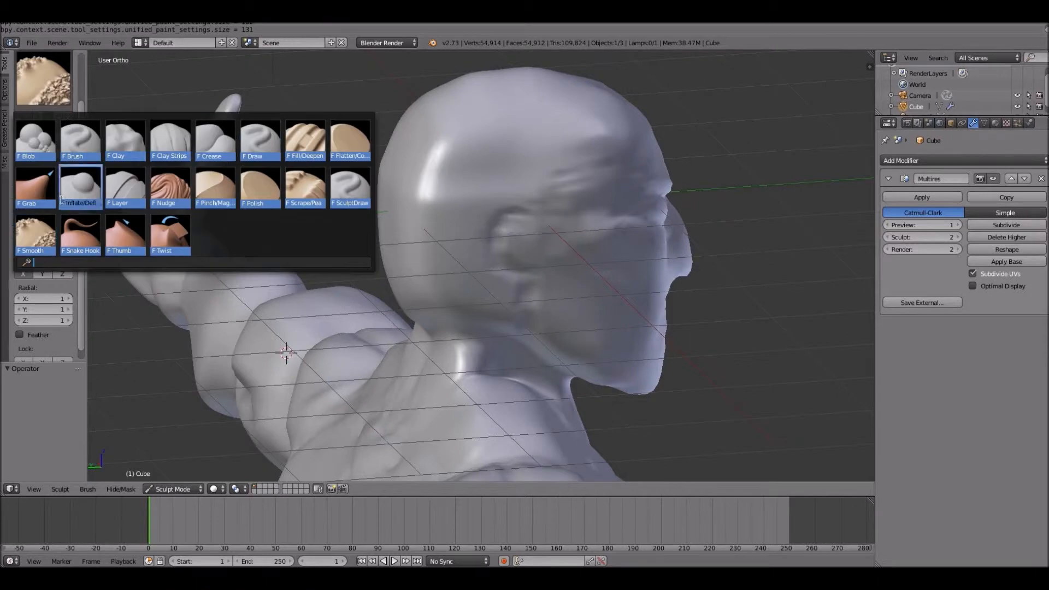
{"action": "left_click", "coordinate": [119, 141]}
{"action": "middle_click_drag", "start_coordinate": [376, 470], "coordinate": [692, 235]}
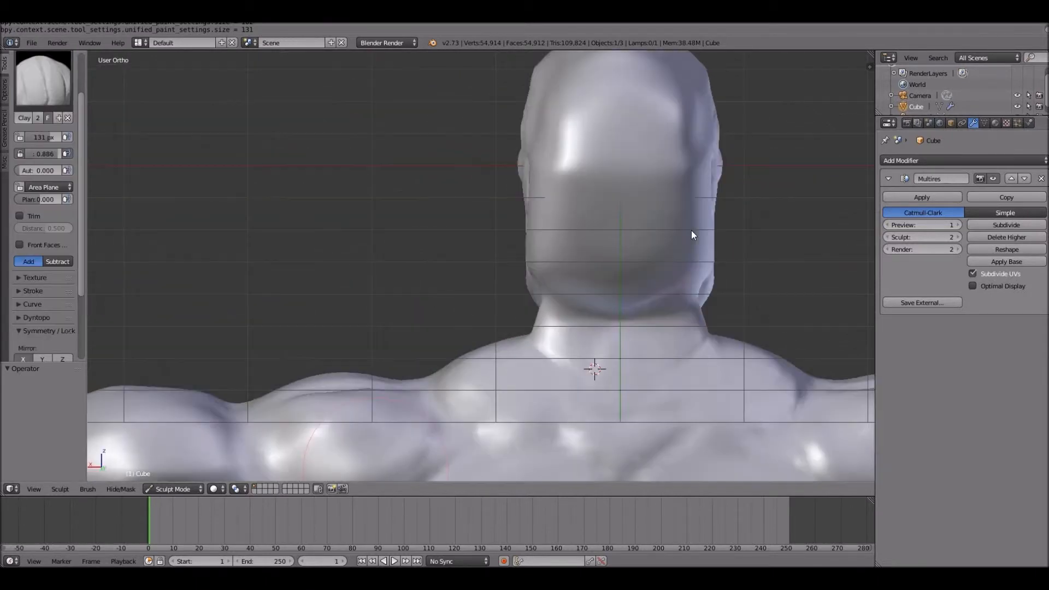
{"action": "scroll", "coordinate": [544, 402], "scroll_direction": "down", "scroll_amount": 6}
{"action": "middle_click_drag", "start_coordinate": [544, 401], "coordinate": [545, 402]}
{"action": "key", "text": "KP_1"}
{"action": "scroll", "coordinate": [543, 401], "scroll_direction": "up", "scroll_amount": 5}
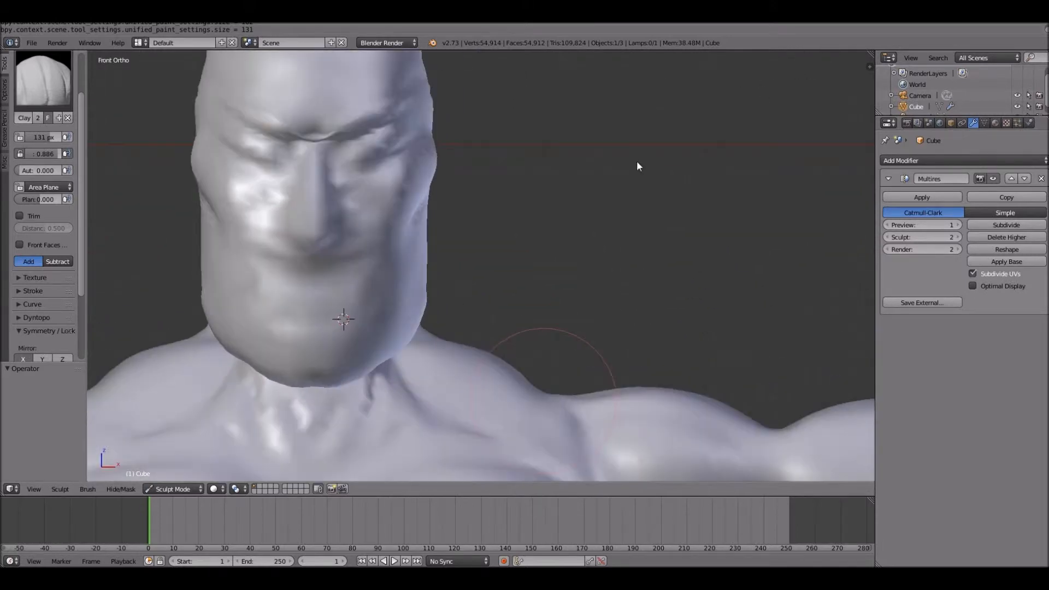
Step: Hollow the eyes below the brows with the Inflate/Deflate brush set to Deflate, raising its strength to 1.000
{"action": "left_click", "coordinate": [59, 93]}
{"action": "left_click", "coordinate": [73, 189]}
{"action": "left_click", "coordinate": [58, 204]}
{"action": "left_click_drag", "start_coordinate": [31, 139], "coordinate": [24, 139]}
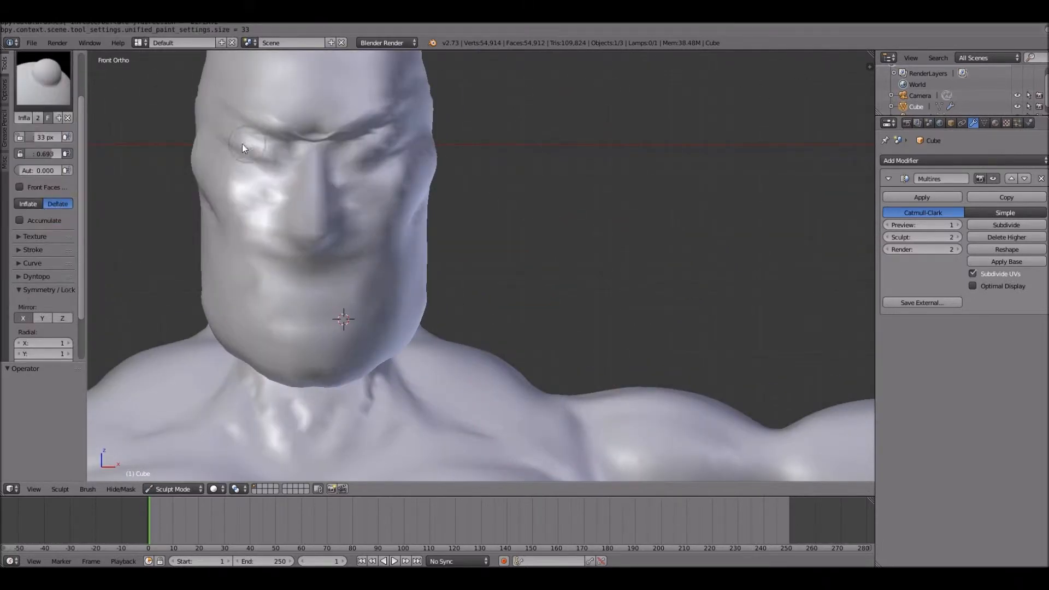
{"action": "left_click_drag", "start_coordinate": [244, 137], "coordinate": [253, 142]}
{"action": "left_click_drag", "start_coordinate": [45, 154], "coordinate": [69, 154]}
{"action": "left_click_drag", "start_coordinate": [240, 137], "coordinate": [259, 142]}
{"action": "mouse_move", "coordinate": [383, 138]}
{"action": "left_mouse_down"}
{"action": "mouse_move", "coordinate": [361, 154]}
{"action": "mouse_move", "coordinate": [383, 151]}
{"action": "mouse_move", "coordinate": [388, 138]}
{"action": "mouse_move", "coordinate": [349, 155]}
{"action": "mouse_move", "coordinate": [362, 152]}
{"action": "left_mouse_up"}
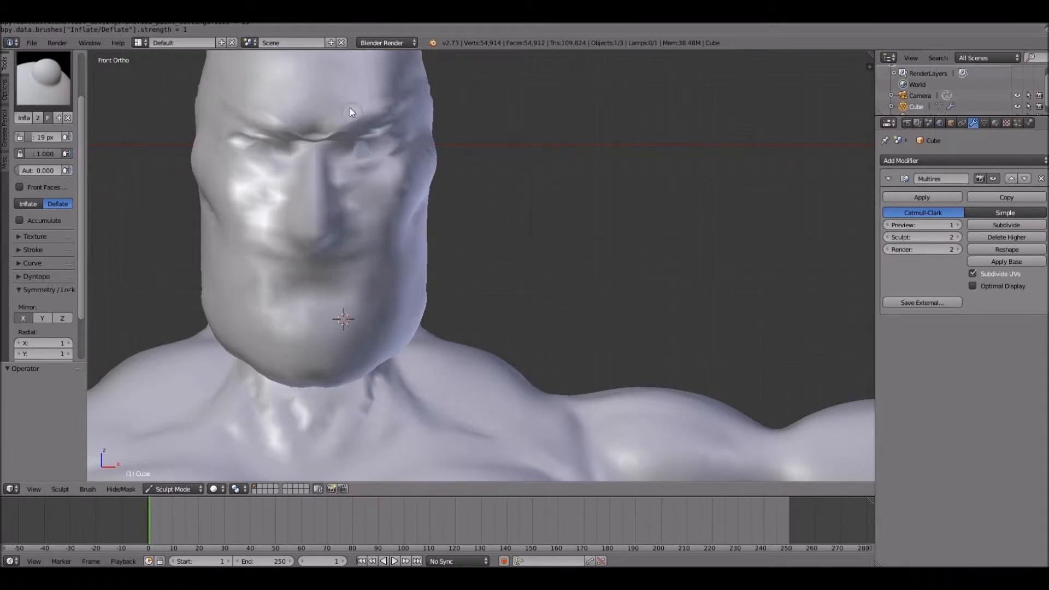
Step: Carve creases into the cheeks beside the nose with the Crease brush at 9 px and check the profile
{"action": "left_click", "coordinate": [44, 78]}
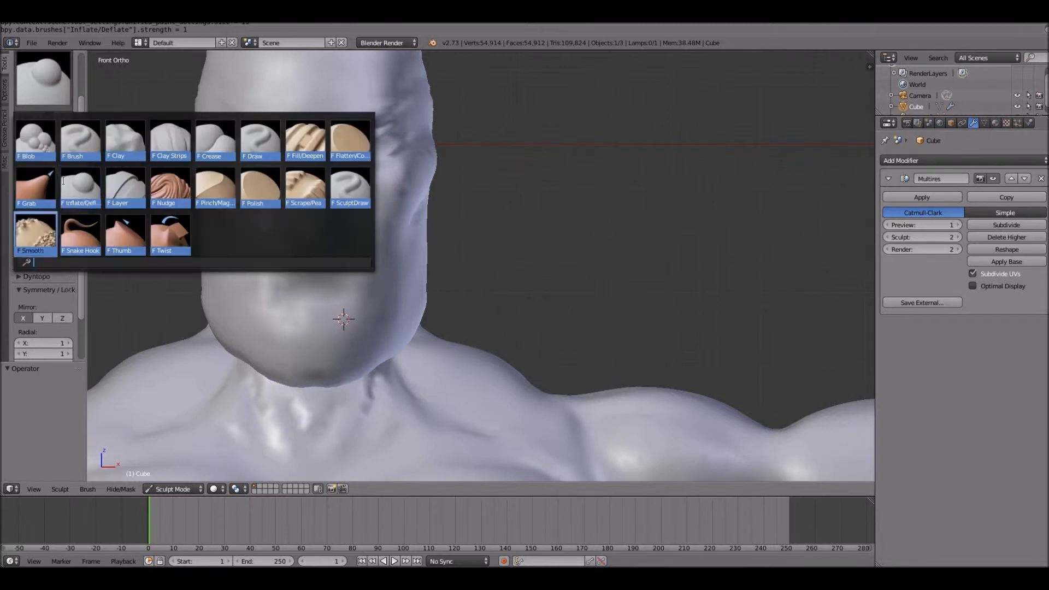
{"action": "left_click", "coordinate": [214, 144]}
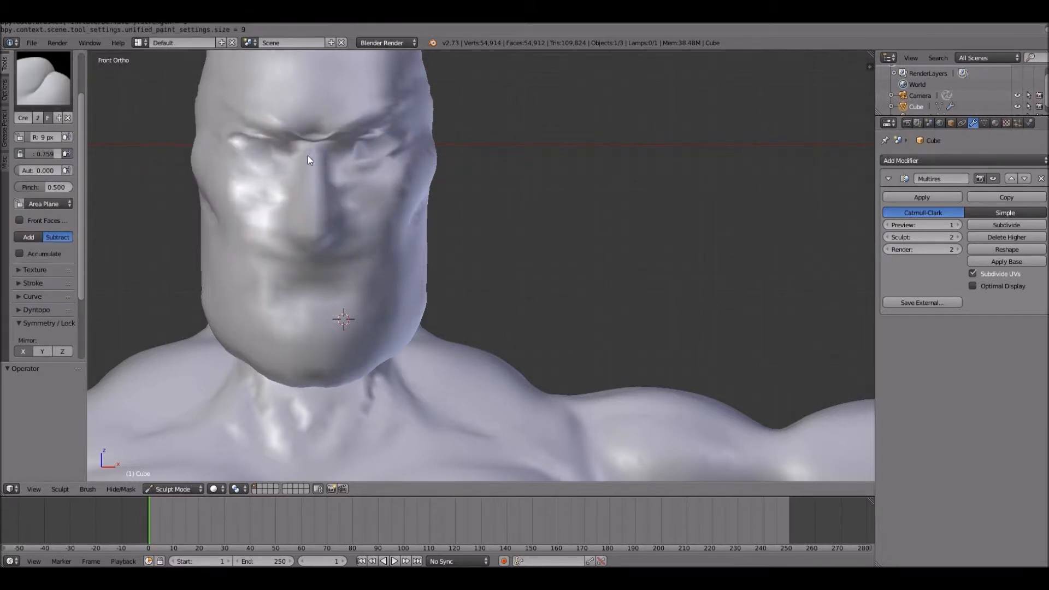
{"action": "mouse_move", "coordinate": [348, 178]}
{"action": "left_mouse_down"}
{"action": "mouse_move", "coordinate": [339, 185]}
{"action": "mouse_move", "coordinate": [381, 228]}
{"action": "left_mouse_up"}
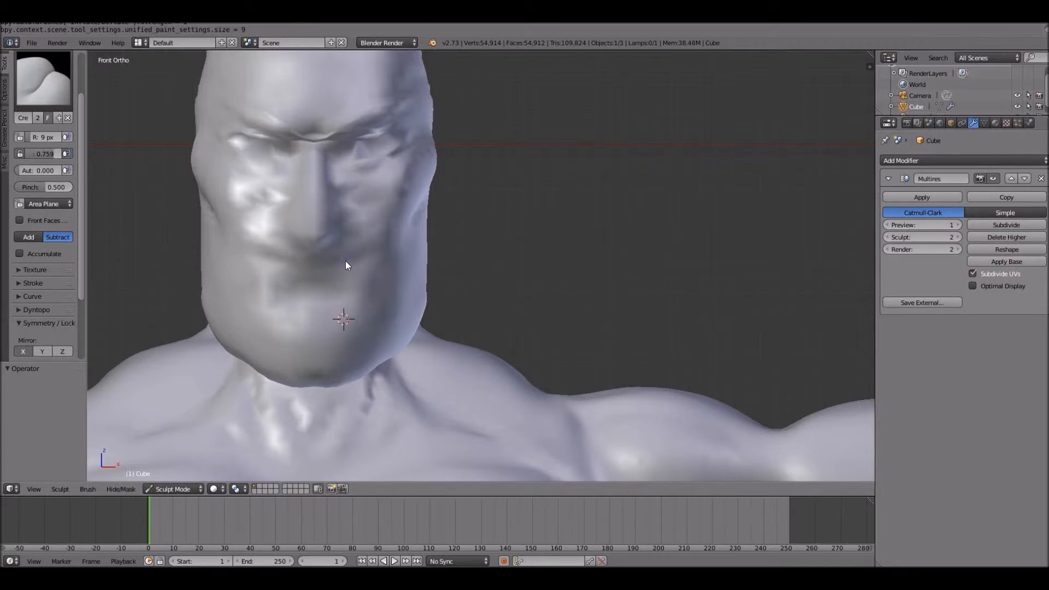
{"action": "key", "text": "KP_3"}
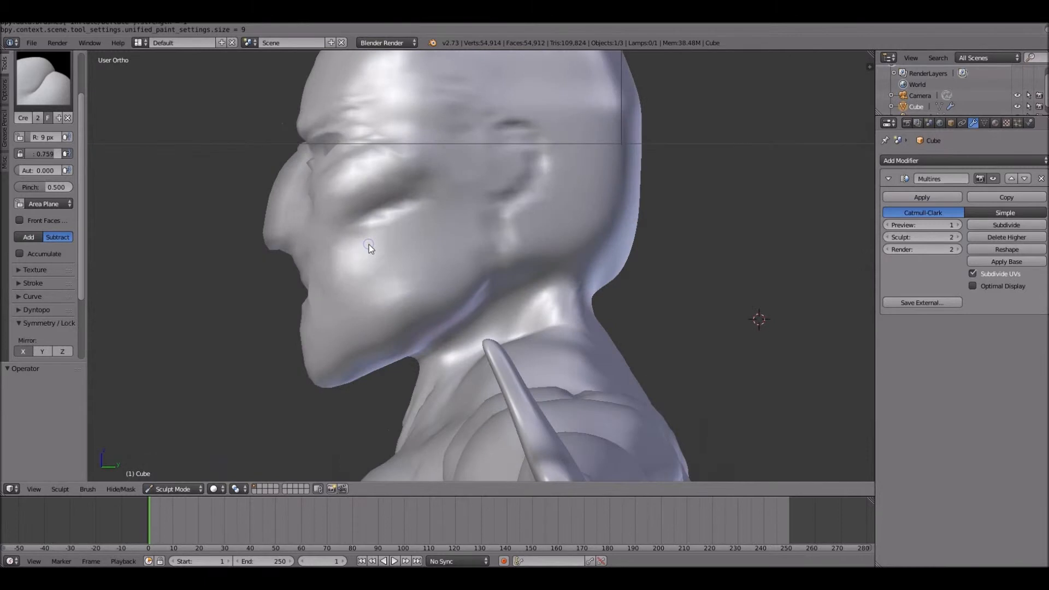
{"action": "key", "text": "KP_1"}
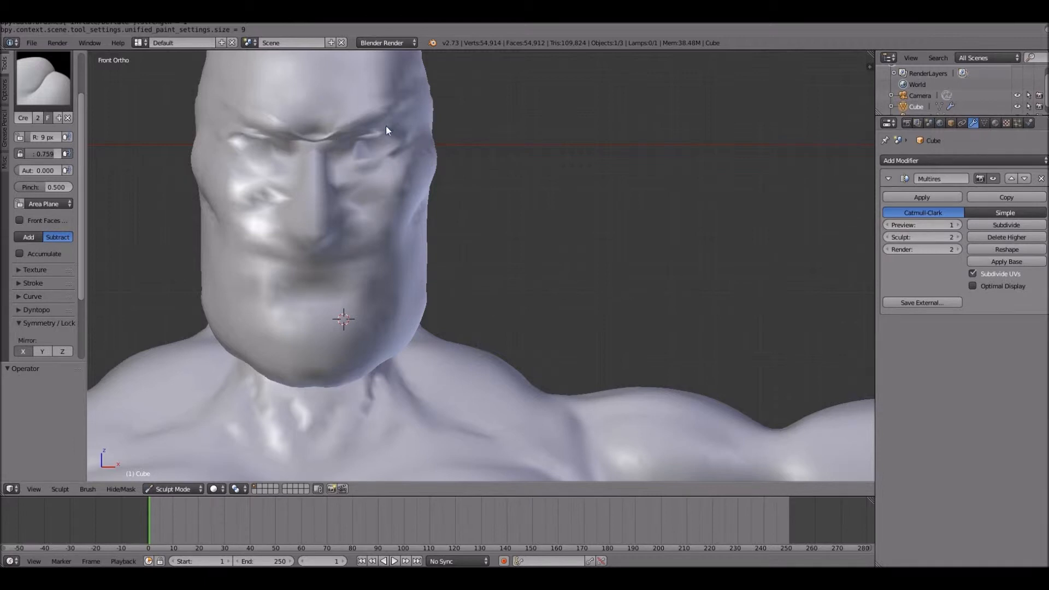
Step: Set the Inflate/Deflate brush to Inflate at 33 px and inspect the upper body from the front
{"action": "left_click", "coordinate": [52, 84]}
{"action": "left_click", "coordinate": [82, 185]}
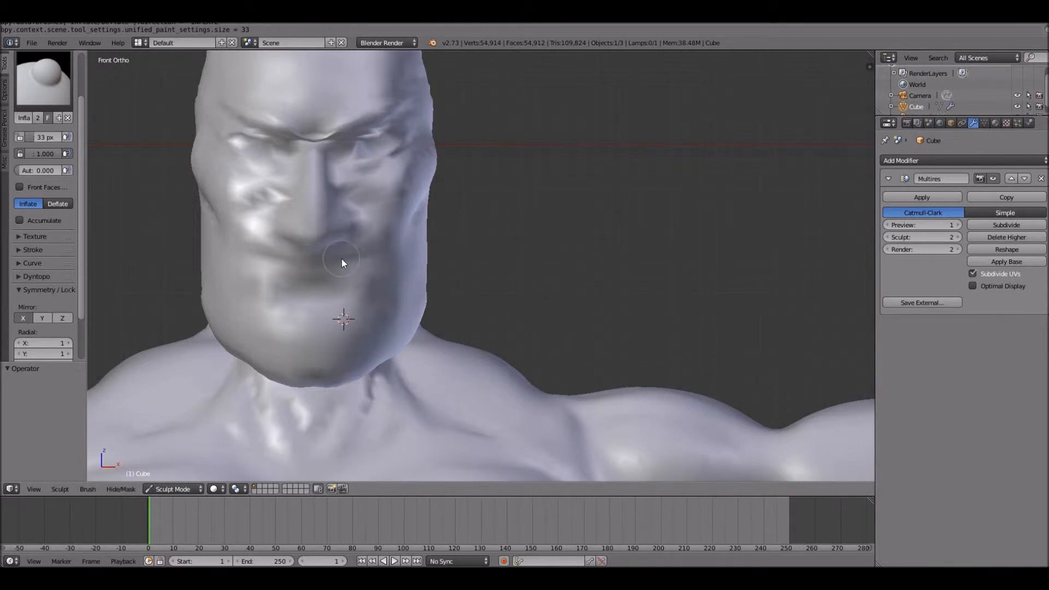
{"action": "scroll", "coordinate": [342, 258], "scroll_direction": "down", "scroll_amount": 10}
{"action": "scroll", "coordinate": [355, 96], "scroll_direction": "up", "scroll_amount": 3}
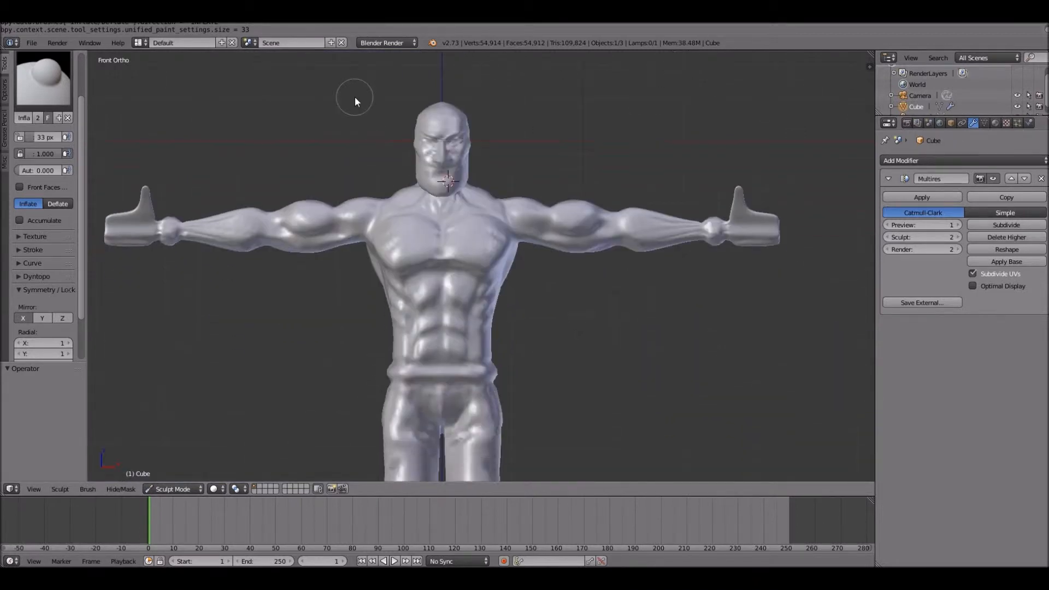
Step: Pull ragged points out of the trouser hems below the knees with the Snake Hook brush at 39 px
{"action": "scroll", "coordinate": [355, 97], "scroll_direction": "down", "scroll_amount": 20, "text": "shift"}
{"action": "scroll", "coordinate": [472, 267], "scroll_direction": "up", "scroll_amount": 4}
{"action": "scroll", "coordinate": [472, 267], "scroll_direction": "down", "scroll_amount": 5, "text": "shift"}
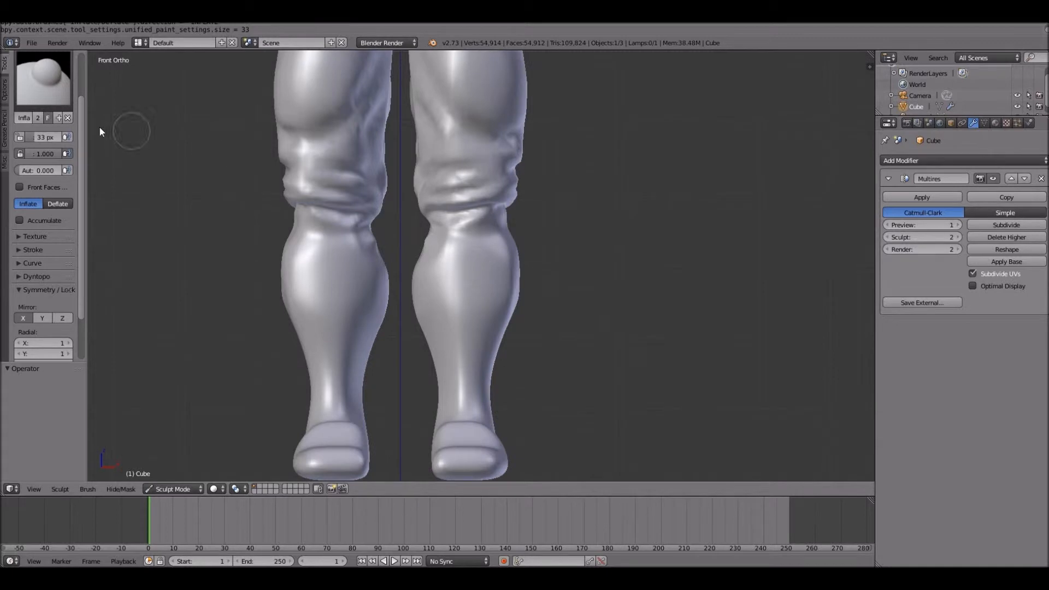
{"action": "left_click", "coordinate": [43, 78]}
{"action": "left_click", "coordinate": [81, 233]}
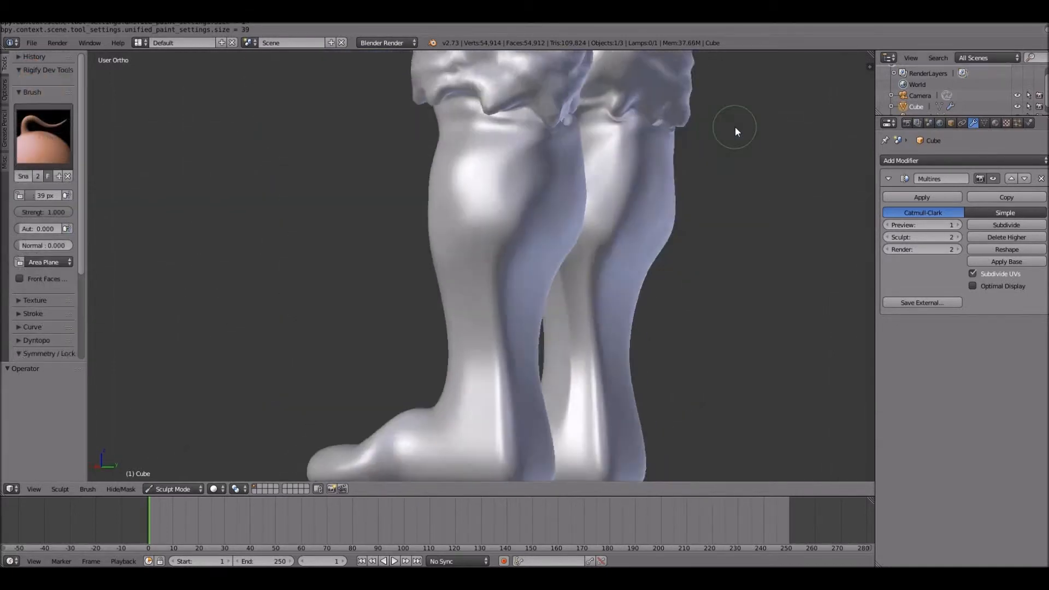
Step: Smooth the tops of the feet with the Smooth brush at 63 px, then pick the Grab brush
{"action": "key", "text": "s"}
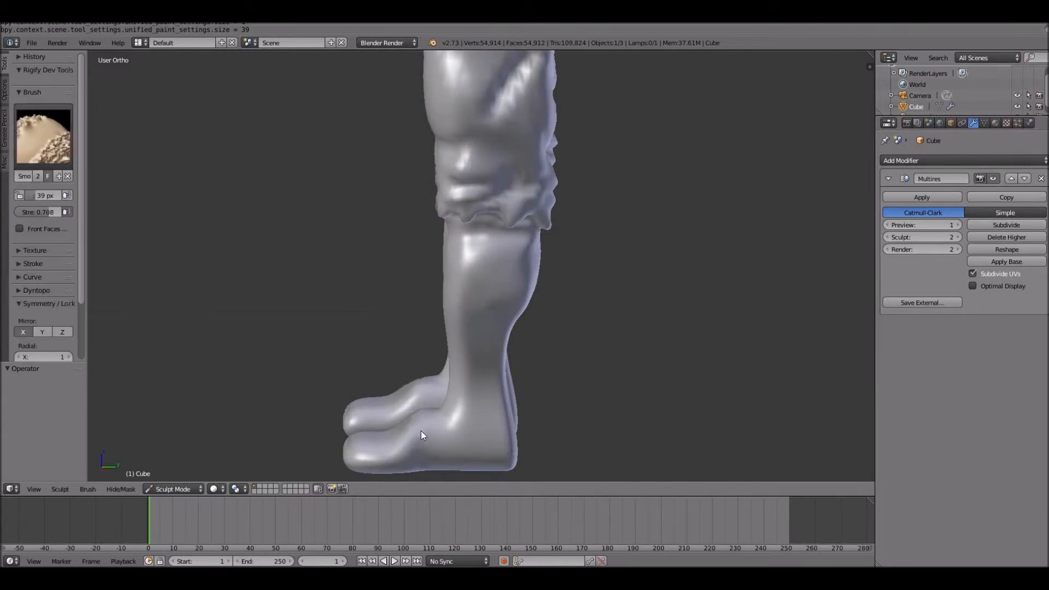
{"action": "middle_click_drag", "start_coordinate": [421, 430], "coordinate": [399, 379]}
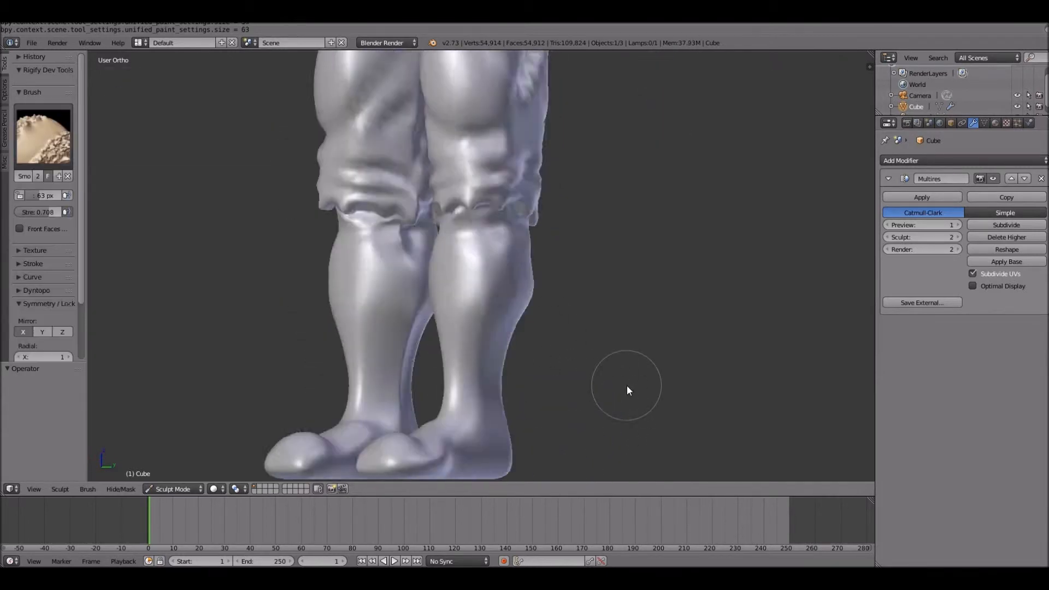
{"action": "left_click", "coordinate": [44, 134]}
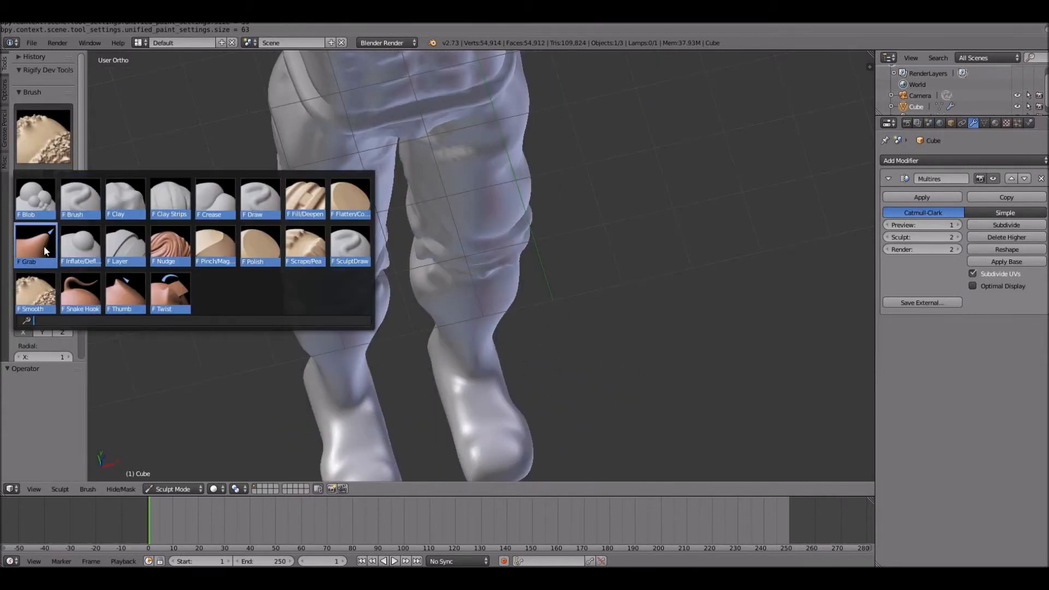
{"action": "left_click", "coordinate": [35, 241]}
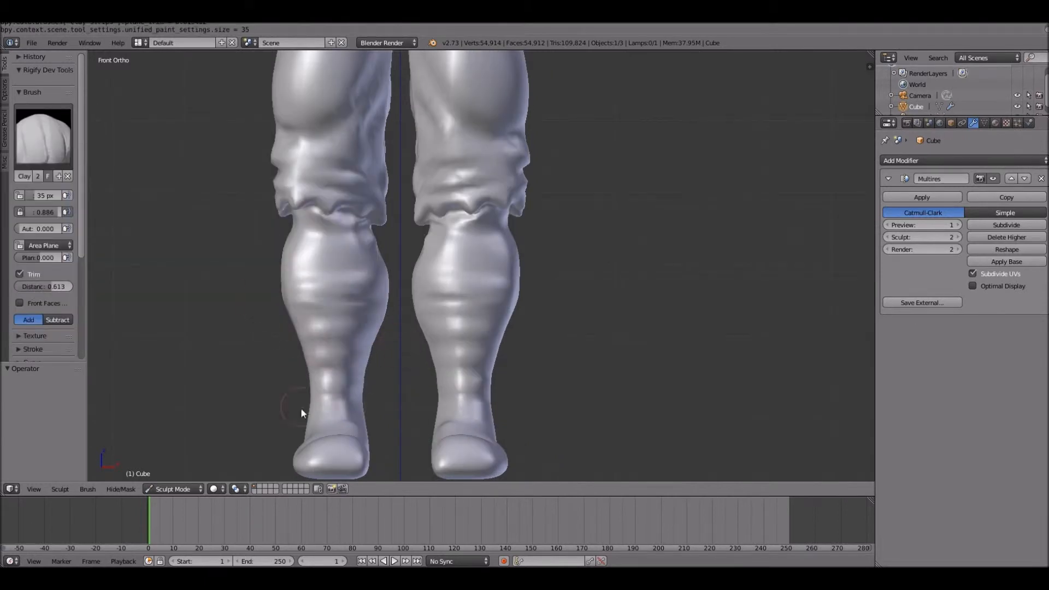
Step: Build up wrapped bands around the lower legs from the side and back with the Clay Strips brush at 35 px
{"action": "key", "text": "KP_3"}
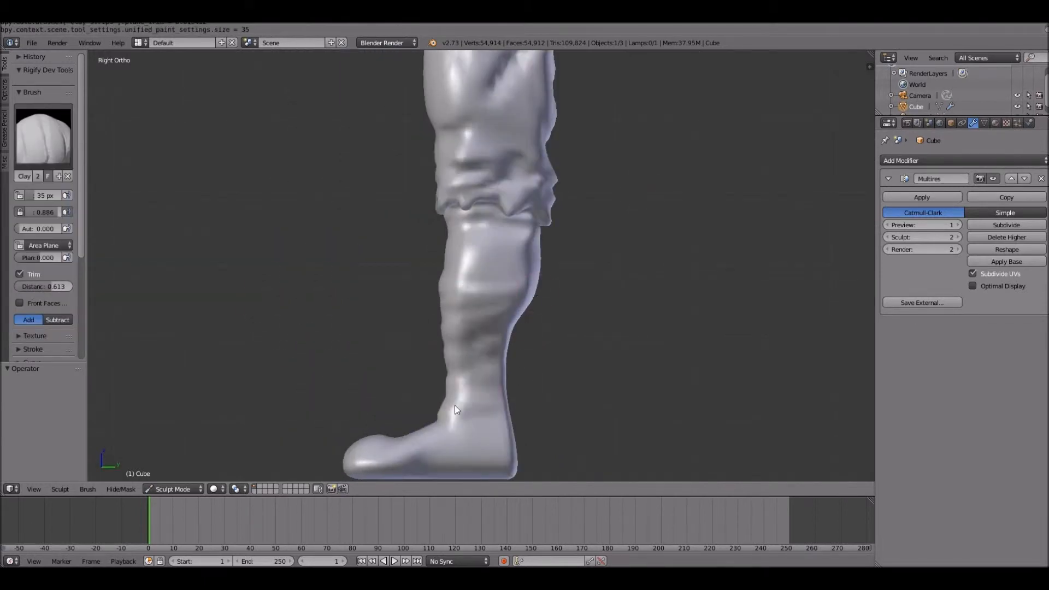
{"action": "left_click_drag", "start_coordinate": [503, 422], "coordinate": [463, 406]}
{"action": "key", "text": "ctrl+KP_1"}
{"action": "left_click_drag", "start_coordinate": [468, 296], "coordinate": [516, 298]}
{"action": "left_click_drag", "start_coordinate": [477, 347], "coordinate": [512, 350]}
{"action": "key", "text": "KP_6"}
{"action": "key", "text": "KP_6"}
{"action": "key", "text": "KP_6"}
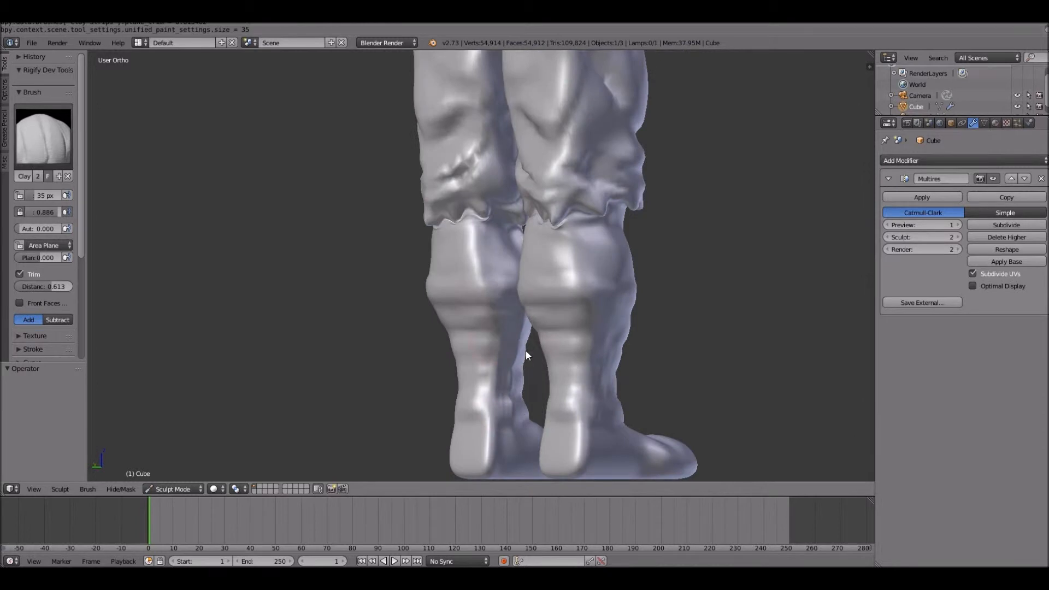
Step: Add another Clay Strips stroke to the wrapped bands on the back of the lower leg
{"action": "left_click_drag", "start_coordinate": [567, 377], "coordinate": [586, 377]}
{"action": "key", "text": "KP_6"}
{"action": "key", "text": "KP_6"}
{"action": "key", "text": "KP_6"}
{"action": "key", "text": "KP_6"}
{"action": "key", "text": "KP_6"}
{"action": "key", "text": "KP_6"}
{"action": "key", "text": "KP_6"}
{"action": "key", "text": "KP_6"}
{"action": "key", "text": "KP_6"}
{"action": "key", "text": "KP_6"}
{"action": "key", "text": "KP_1"}
Step: Carve horizontal creases between the wrapped bands on the front of the lower leg with the Crease brush at 7 px
{"action": "key", "text": "shift+c"}
{"action": "left_click_drag", "start_coordinate": [42, 197], "coordinate": [26, 198]}
{"action": "left_click_drag", "start_coordinate": [457, 299], "coordinate": [508, 296]}
{"action": "left_click_drag", "start_coordinate": [429, 329], "coordinate": [495, 329]}
{"action": "left_click_drag", "start_coordinate": [433, 343], "coordinate": [495, 343]}
{"action": "left_click_drag", "start_coordinate": [436, 416], "coordinate": [490, 419]}
{"action": "left_click_drag", "start_coordinate": [437, 380], "coordinate": [494, 376]}
Step: Continue the wrap creases around the side and back of the lower legs with the Crease brush
{"action": "key", "text": "KP_3"}
{"action": "left_click_drag", "start_coordinate": [511, 326], "coordinate": [456, 335]}
{"action": "mouse_move", "coordinate": [514, 292]}
{"action": "left_mouse_down"}
{"action": "mouse_move", "coordinate": [455, 285]}
{"action": "mouse_move", "coordinate": [551, 287]}
{"action": "left_mouse_up"}
{"action": "key", "text": "ctrl+KP_1"}
{"action": "left_click_drag", "start_coordinate": [528, 344], "coordinate": [473, 345]}
{"action": "left_click_drag", "start_coordinate": [523, 398], "coordinate": [474, 398]}
{"action": "key", "text": "KP_6"}
{"action": "key", "text": "KP_6"}
{"action": "key", "text": "KP_6"}
{"action": "mouse_move", "coordinate": [552, 349]}
{"action": "middle_mouse_down"}
{"action": "mouse_move", "coordinate": [415, 283]}
{"action": "mouse_move", "coordinate": [765, 253]}
{"action": "middle_mouse_up"}
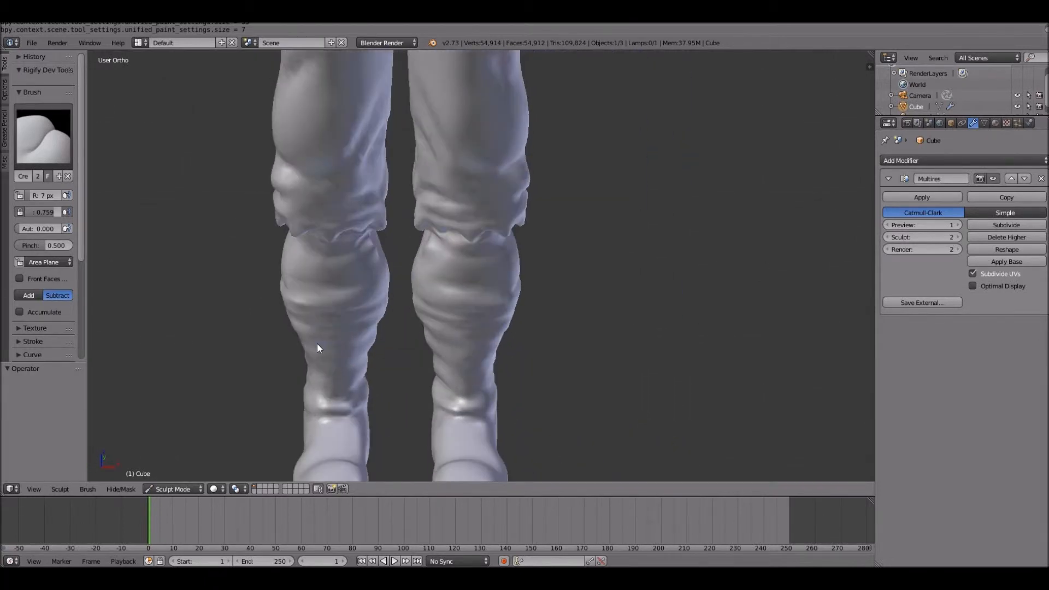
Step: Smooth the upper shin just below the trouser hem with the Smooth brush at 45 px
{"action": "key", "text": "KP_1"}
{"action": "scroll", "coordinate": [415, 280], "scroll_direction": "down", "scroll_amount": 5}
{"action": "scroll", "coordinate": [506, 272], "scroll_direction": "up", "scroll_amount": 7}
{"action": "key", "text": "f"}
{"action": "left_click", "coordinate": [327, 229]}
{"action": "left_click_drag", "start_coordinate": [324, 230], "coordinate": [270, 208], "text": "shift"}
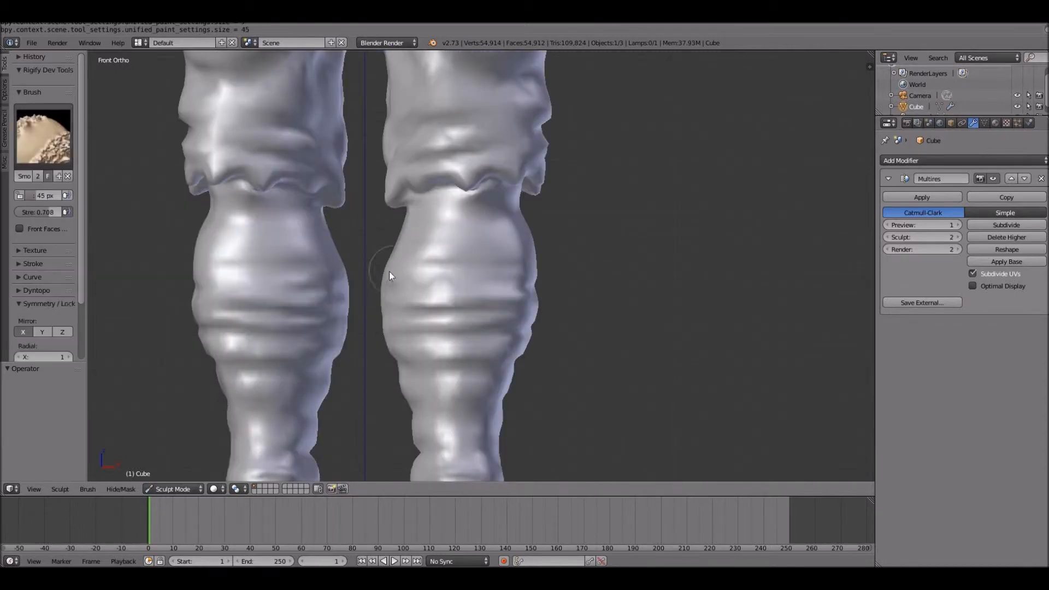
Step: Nudge the ragged trouser hem with the Grab brush, then set the Smooth brush to 17 px
{"action": "key", "text": "g"}
{"action": "key", "text": "f"}
{"action": "left_click", "coordinate": [546, 213]}
{"action": "left_click_drag", "start_coordinate": [532, 191], "coordinate": [530, 200]}
{"action": "left_click_drag", "start_coordinate": [469, 187], "coordinate": [468, 192]}
{"action": "key", "text": "shift+s"}
{"action": "key", "text": "f"}
{"action": "scroll", "coordinate": [410, 279], "scroll_direction": "down", "scroll_amount": 2}
{"action": "key", "text": "KP_3"}
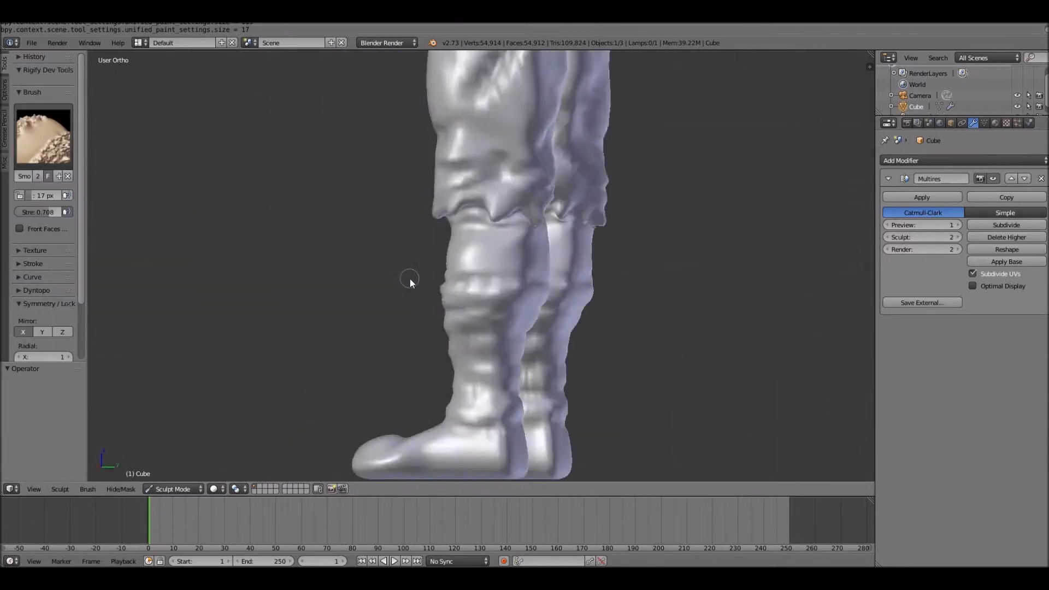
Step: Subdivide the Multires modifier to sculpt level 3 for finer detail
{"action": "key", "text": "KP_1"}
{"action": "scroll", "coordinate": [410, 278], "scroll_direction": "down", "scroll_amount": 7}
{"action": "middle_click_drag", "start_coordinate": [471, 159], "coordinate": [474, 422], "text": "shift"}
{"action": "scroll", "coordinate": [475, 422], "scroll_direction": "up", "scroll_amount": 12}
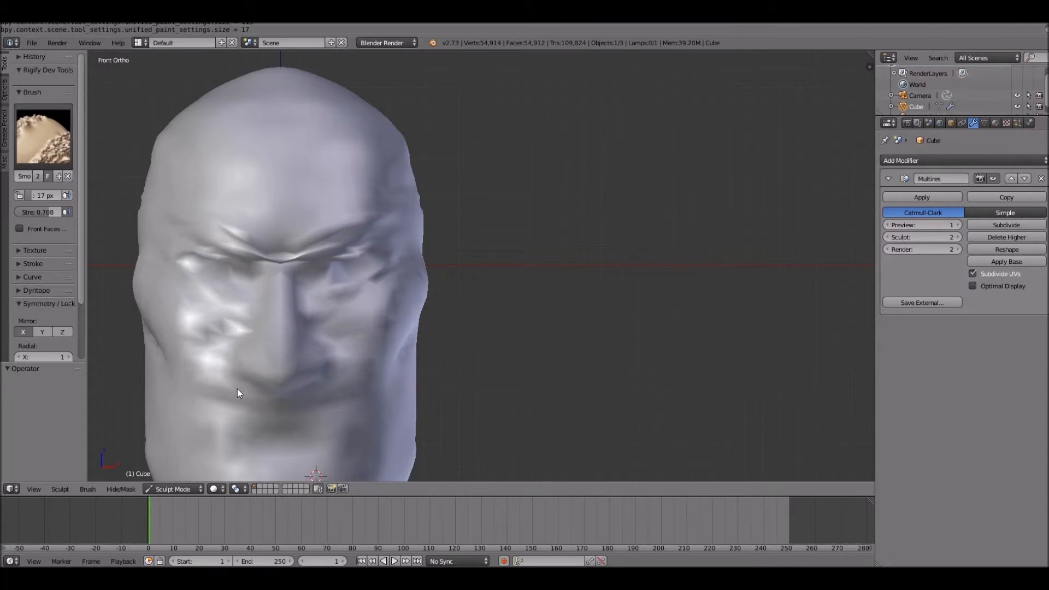
{"action": "key", "text": "KP_3"}
{"action": "scroll", "coordinate": [376, 254], "scroll_direction": "down", "scroll_amount": 1}
{"action": "middle_click_drag", "start_coordinate": [376, 254], "coordinate": [437, 240]}
{"action": "key", "text": "KP_1"}
{"action": "scroll", "coordinate": [375, 254], "scroll_direction": "down", "scroll_amount": 4}
{"action": "left_click", "coordinate": [995, 229]}
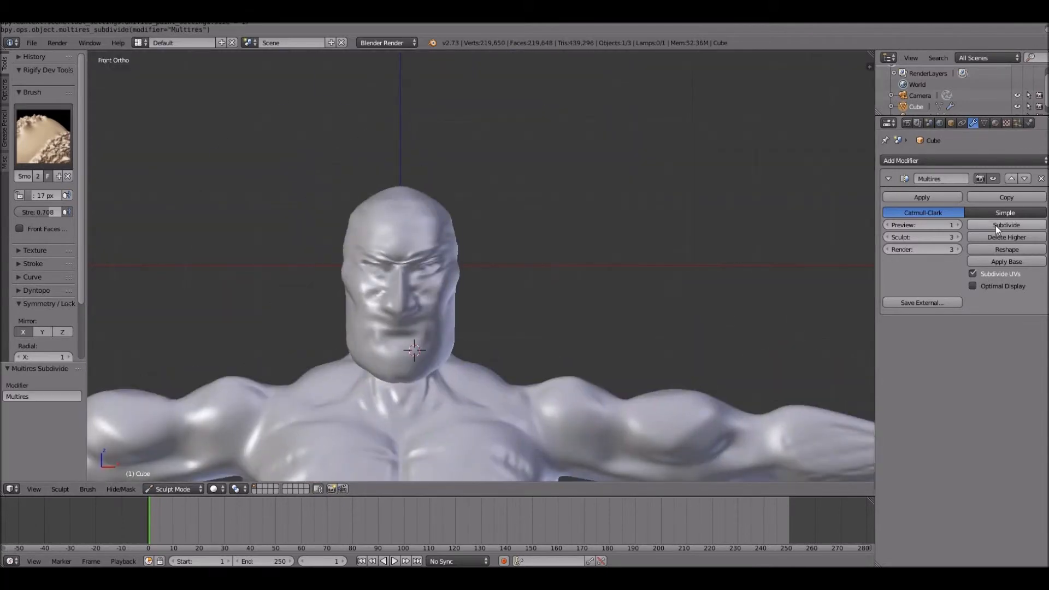
{"action": "scroll", "coordinate": [562, 272], "scroll_direction": "down", "scroll_amount": 8}
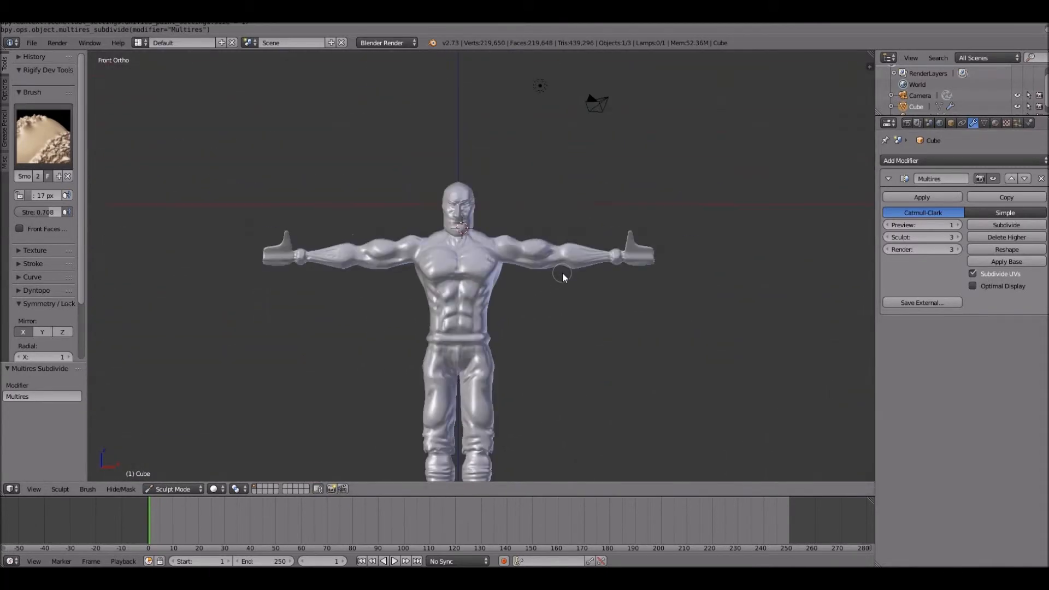
Step: Define the eyelid creases on the face with the Crease brush at 5 px
{"action": "scroll", "coordinate": [563, 272], "scroll_direction": "up", "scroll_amount": 10}
{"action": "scroll", "coordinate": [342, 184], "scroll_direction": "up", "scroll_amount": 3}
{"action": "left_click", "coordinate": [43, 136]}
{"action": "left_click", "coordinate": [209, 203]}
{"action": "left_click_drag", "start_coordinate": [45, 196], "coordinate": [45, 196]}
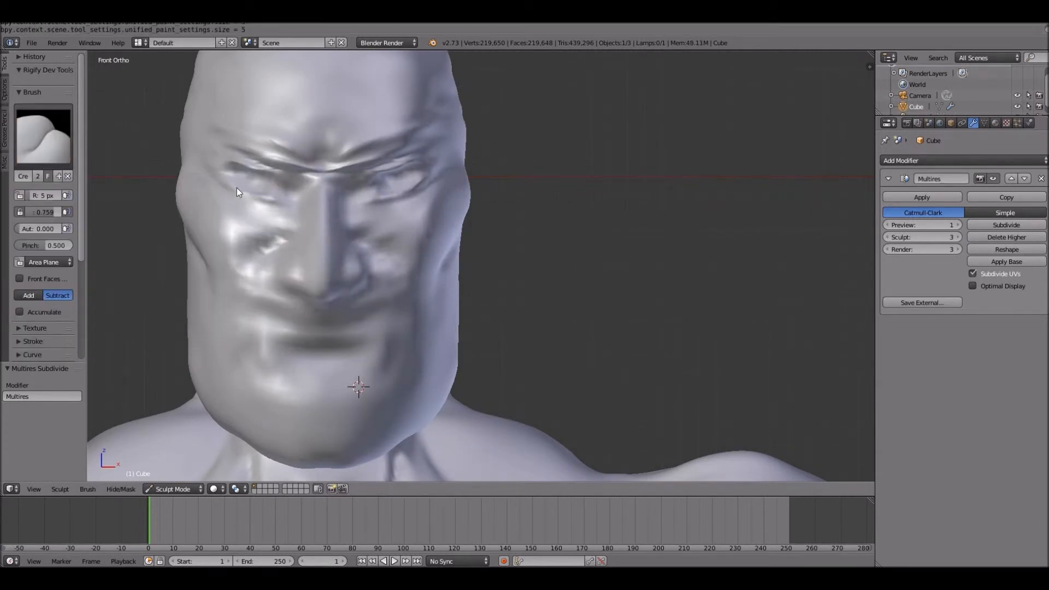
Step: Pull the inner brow down slightly with the Grab brush, enlarging it to 120 px
{"action": "key", "text": "g"}
{"action": "left_click_drag", "start_coordinate": [43, 196], "coordinate": [48, 196]}
{"action": "left_click_drag", "start_coordinate": [347, 158], "coordinate": [348, 164]}
{"action": "left_click_drag", "start_coordinate": [42, 196], "coordinate": [56, 195]}
{"action": "left_click_drag", "start_coordinate": [348, 166], "coordinate": [350, 171]}
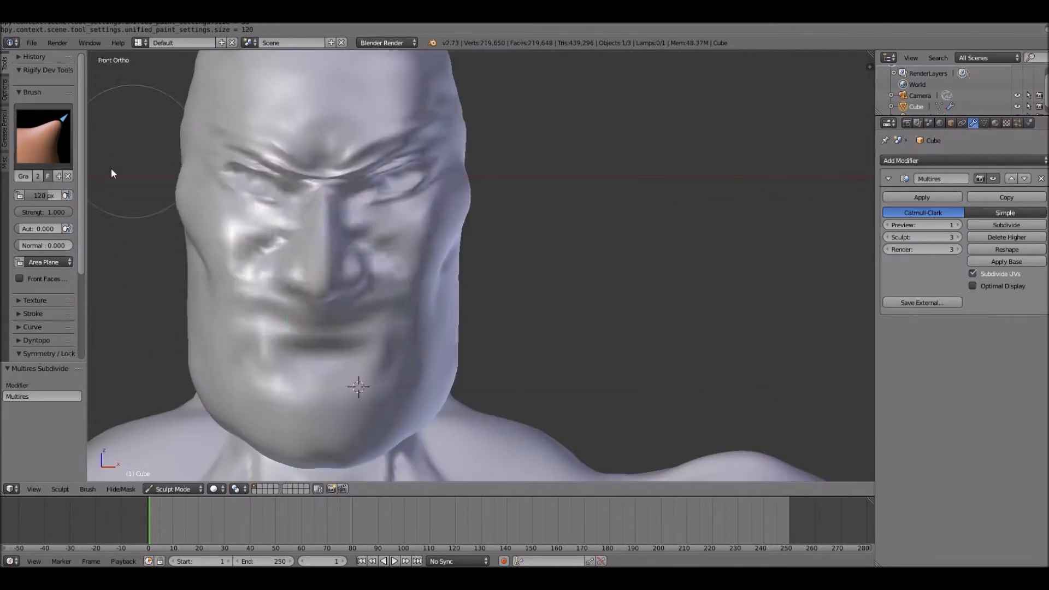
Step: Carve a fold from the mouth toward the side of the chin with the Crease brush
{"action": "key", "text": "shift+c"}
{"action": "left_click_drag", "start_coordinate": [49, 195], "coordinate": [32, 195]}
{"action": "mouse_move", "coordinate": [333, 325]}
{"action": "left_mouse_down"}
{"action": "mouse_move", "coordinate": [394, 320]}
{"action": "mouse_move", "coordinate": [385, 371]}
{"action": "left_mouse_up"}
{"action": "key", "text": "KP_6"}
{"action": "key", "text": "KP_6"}
{"action": "key", "text": "KP_6"}
{"action": "key", "text": "KP_6"}
{"action": "key", "text": "KP_6"}
{"action": "key", "text": "KP_6"}
{"action": "key", "text": "KP_1"}
Step: Soften the area around the lips with a resized Smooth brush
{"action": "key", "text": "s"}
{"action": "key", "text": "f"}
{"action": "left_click", "coordinate": [349, 333]}
{"action": "mouse_move", "coordinate": [348, 333]}
{"action": "left_mouse_down"}
{"action": "mouse_move", "coordinate": [266, 323]}
{"action": "mouse_move", "coordinate": [350, 350]}
{"action": "left_mouse_up"}
{"action": "key", "text": "KP_6"}
{"action": "key", "text": "KP_6"}
{"action": "key", "text": "KP_6"}
{"action": "key", "text": "KP_1"}
Step: Carve a horizontal line across the mouth with the Crease brush
{"action": "key", "text": "shift+c"}
{"action": "left_click_drag", "start_coordinate": [43, 196], "coordinate": [29, 198]}
{"action": "mouse_move", "coordinate": [326, 356]}
{"action": "left_mouse_down"}
{"action": "mouse_move", "coordinate": [388, 370]}
{"action": "mouse_move", "coordinate": [398, 354]}
{"action": "mouse_move", "coordinate": [256, 357]}
{"action": "left_mouse_up"}
Step: Build up the lower lip with the SculptDraw brush at 10 px and strength 0.833
{"action": "left_click", "coordinate": [44, 136]}
{"action": "left_click", "coordinate": [349, 246]}
{"action": "left_click_drag", "start_coordinate": [43, 196], "coordinate": [45, 195]}
{"action": "left_click_drag", "start_coordinate": [42, 212], "coordinate": [53, 212]}
{"action": "left_click_drag", "start_coordinate": [298, 364], "coordinate": [378, 362]}
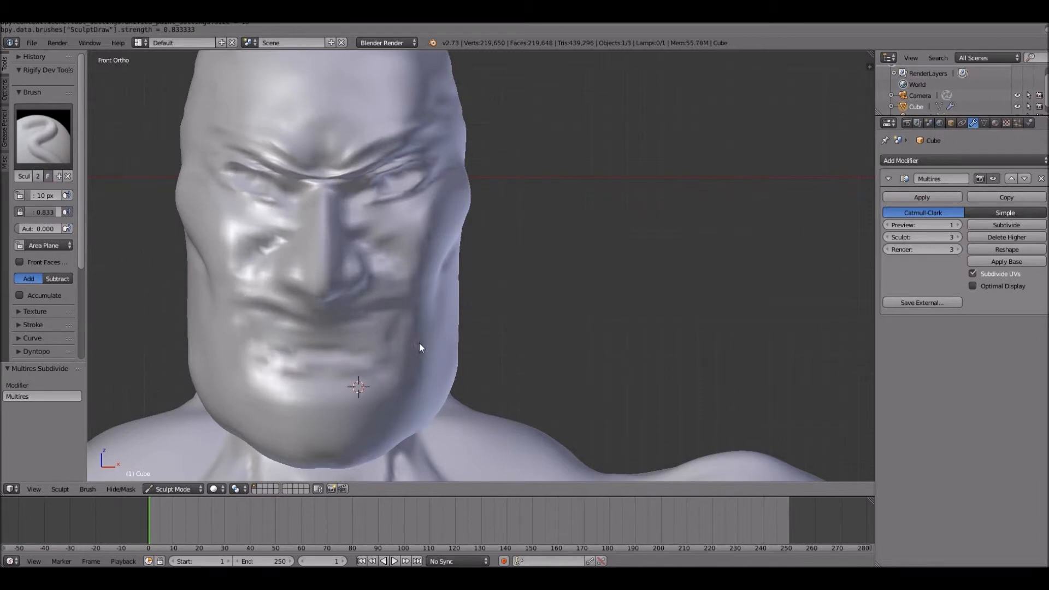
Step: Raise the skin folds beside the mouth and chin with the SculptDraw brush
{"action": "left_click_drag", "start_coordinate": [262, 353], "coordinate": [246, 386]}
{"action": "key", "text": "KP_6"}
{"action": "key", "text": "KP_6"}
{"action": "key", "text": "KP_6"}
{"action": "key", "text": "KP_6"}
{"action": "key", "text": "KP_6"}
{"action": "key", "text": "KP_6"}
{"action": "left_click_drag", "start_coordinate": [43, 196], "coordinate": [49, 196]}
{"action": "left_click_drag", "start_coordinate": [324, 333], "coordinate": [300, 350]}
Step: Blend the new mouth folds with the Smooth brush, then select the Crease brush at 10 px
{"action": "key", "text": "s"}
{"action": "key", "text": "KP_1"}
{"action": "left_click", "coordinate": [43, 137]}
{"action": "left_click", "coordinate": [213, 197]}
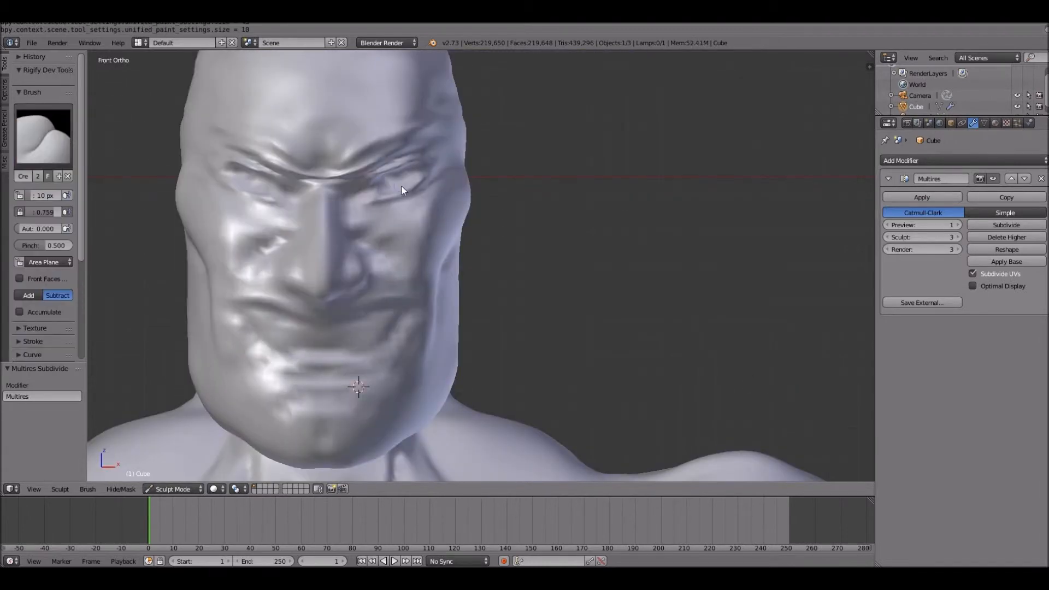
Step: Turn on Matcap shading and choose the beige clay matcap with reddish-brown edges
{"action": "scroll", "coordinate": [408, 205], "scroll_direction": "down", "scroll_amount": 14}
{"action": "scroll", "coordinate": [408, 207], "scroll_direction": "up", "scroll_amount": 10}
{"action": "scroll", "coordinate": [408, 206], "scroll_direction": "down", "scroll_amount": 2}
{"action": "key", "text": "n"}
{"action": "left_click", "coordinate": [784, 435]}
{"action": "left_click", "coordinate": [785, 463]}
{"action": "scroll", "coordinate": [792, 437], "scroll_direction": "down", "scroll_amount": 6}
{"action": "left_click", "coordinate": [817, 393]}
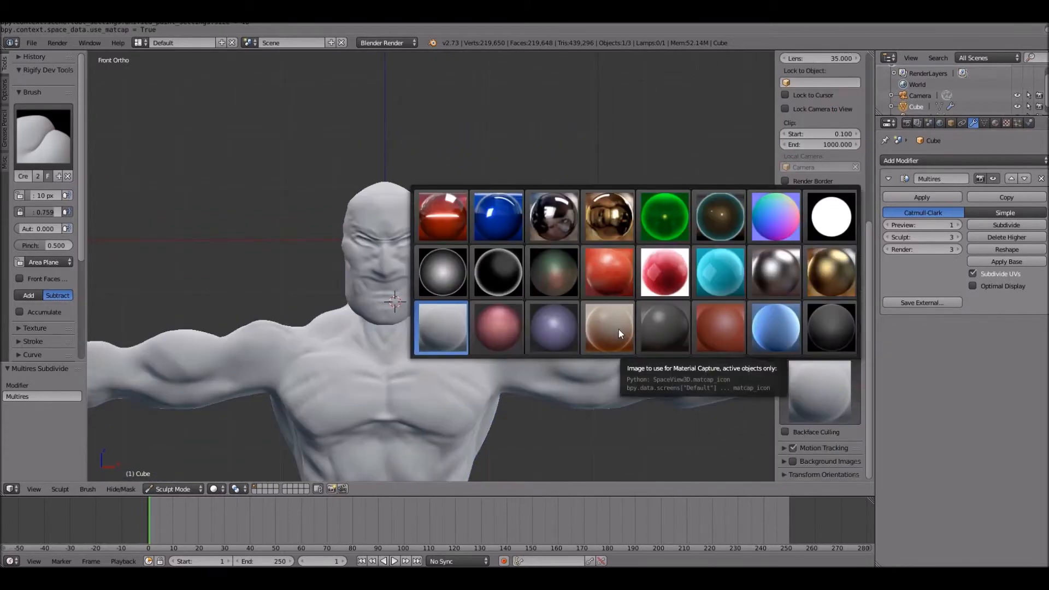
{"action": "left_click", "coordinate": [618, 329]}
{"action": "key", "text": "n"}
Step: Sharpen the abdominal and chest muscle creases with the Crease brush at 10 px and soften them with the Smooth brush
{"action": "scroll", "coordinate": [536, 281], "scroll_direction": "up", "scroll_amount": 5}
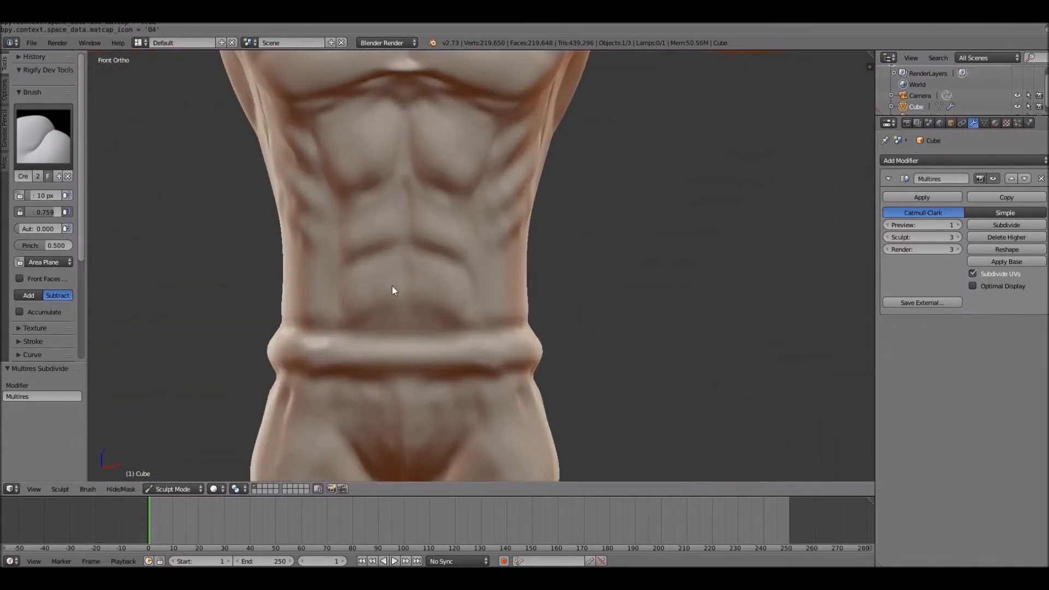
{"action": "key", "text": "s"}
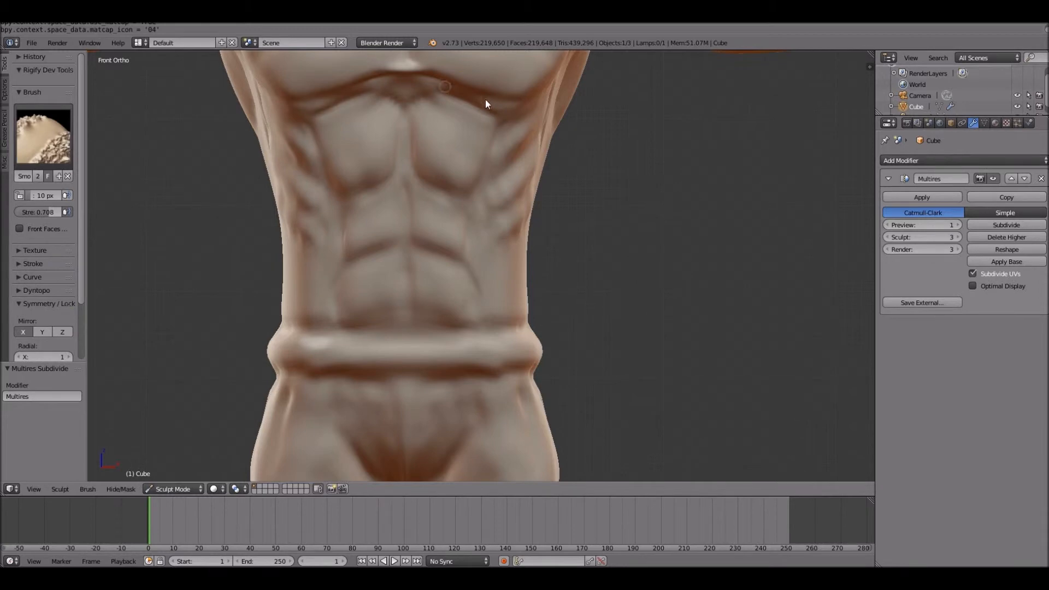
{"action": "scroll", "coordinate": [563, 75], "scroll_direction": "up", "scroll_amount": 16, "text": "shift"}
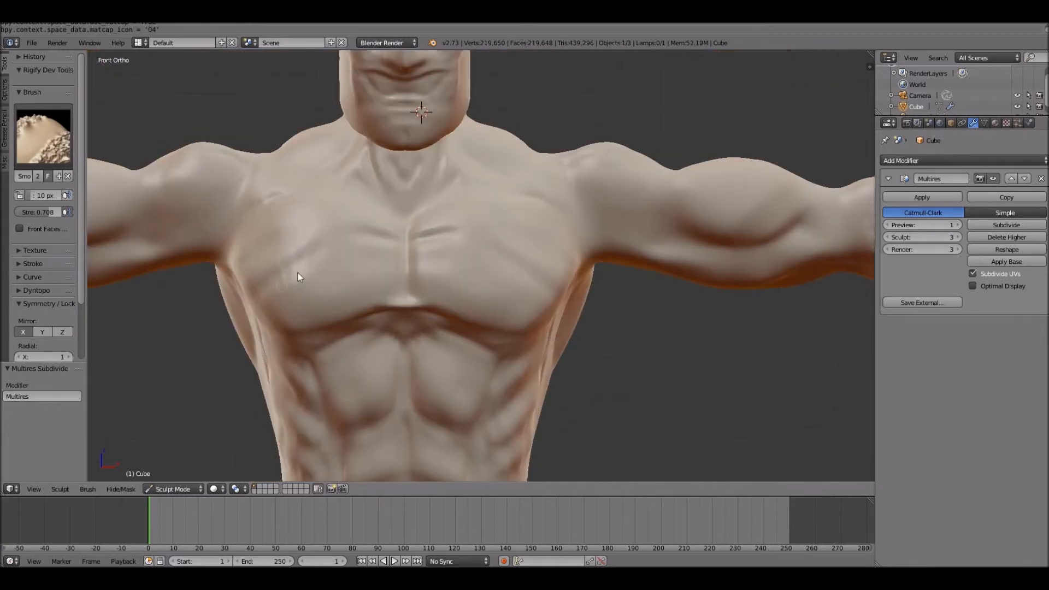
{"action": "scroll", "coordinate": [297, 273], "scroll_direction": "up", "scroll_amount": 10, "text": "shift"}
Step: Add a UV sphere with 32 segments and 16 rings behind the head in Object Mode and rotate it 90 degrees
{"action": "scroll", "coordinate": [297, 273], "scroll_direction": "up", "scroll_amount": 4}
{"action": "key", "text": "KP_3"}
{"action": "key", "text": "g"}
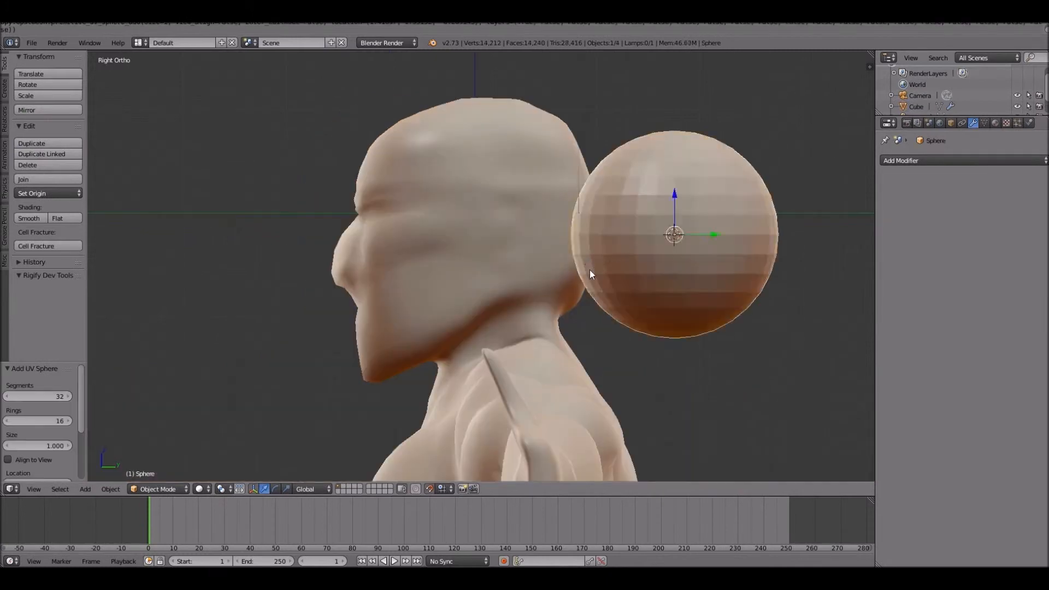
{"action": "type", "text": "r90"}
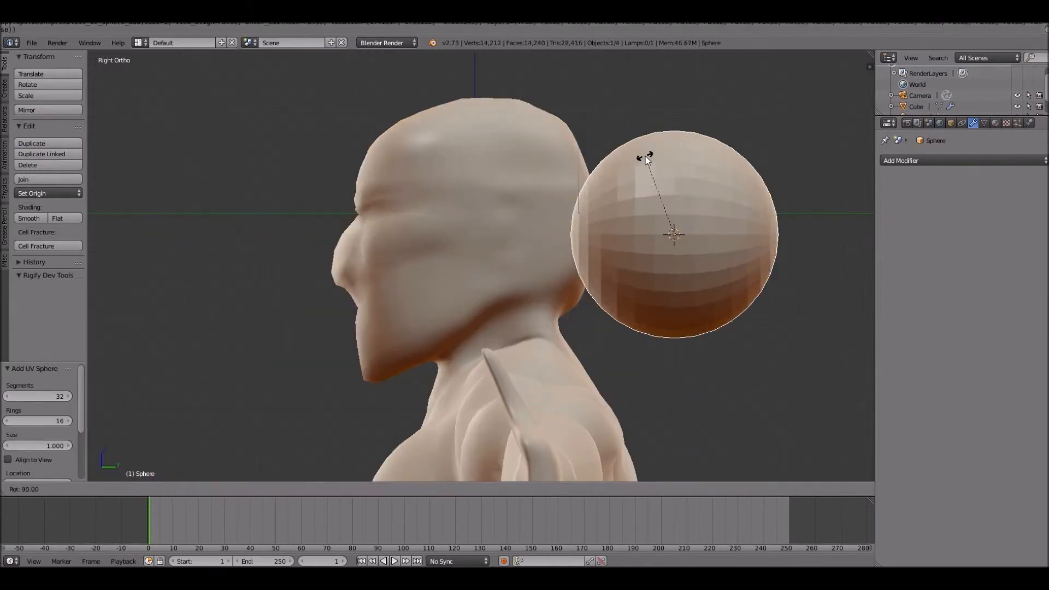
{"action": "key", "text": "Return"}
Step: Shrink the sphere to eyeball size, ending with a 0.9 scale, and position it in one eye socket
{"action": "key", "text": "g"}
{"action": "key", "text": "KP_1"}
{"action": "scroll", "coordinate": [503, 310], "scroll_direction": "down", "scroll_amount": 3}
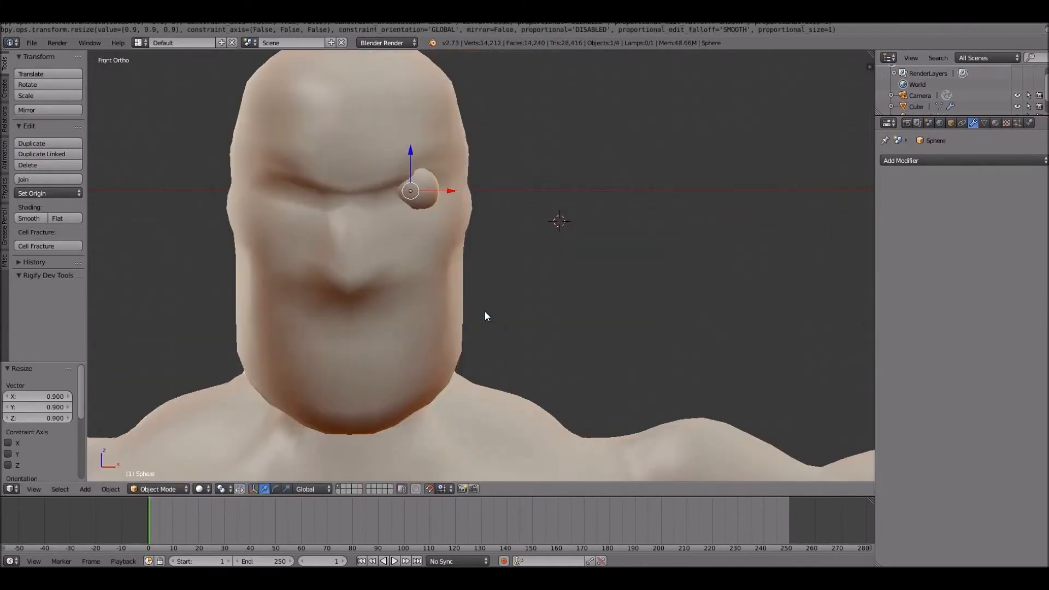
{"action": "key", "text": "z"}
{"action": "key", "text": "z"}
{"action": "key", "text": "KP_1"}
Step: Duplicate the eyeball along the X axis into the opposite eye socket
{"action": "key", "text": "shift+d"}
{"action": "key", "text": "x"}
{"action": "left_click", "coordinate": [393, 273]}
Step: Add a new material to the eyeball, then return the body to Sculpt Mode
{"action": "left_click", "coordinate": [994, 124]}
{"action": "left_click", "coordinate": [942, 196]}
{"action": "left_click", "coordinate": [158, 489]}
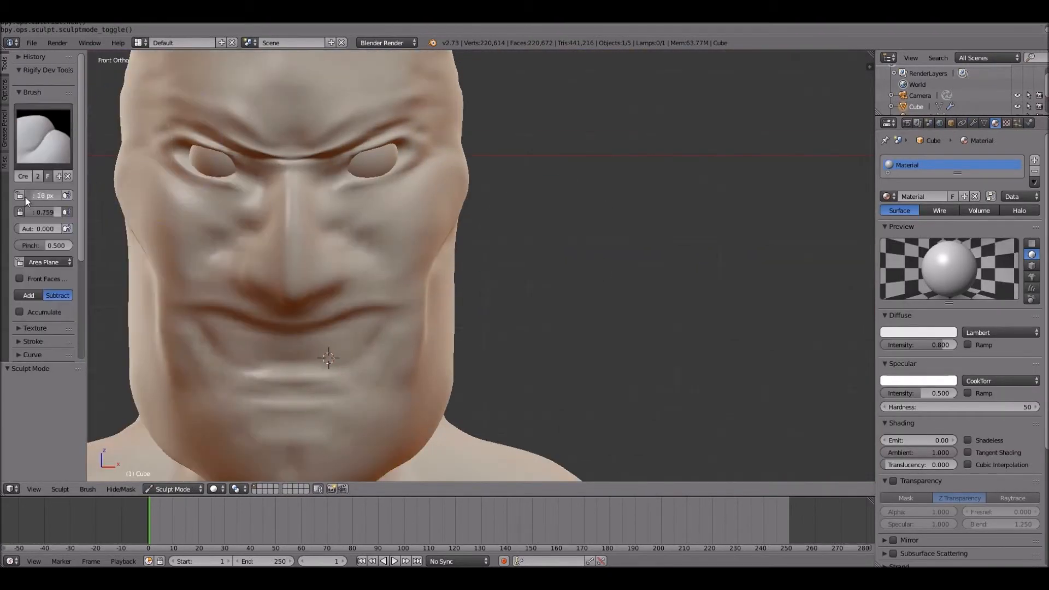
Step: Set the Crease brush size to 7 px
{"action": "left_click_drag", "start_coordinate": [25, 198], "coordinate": [28, 196]}
{"action": "left_click", "coordinate": [29, 195]}
{"action": "type", "text": "7"}
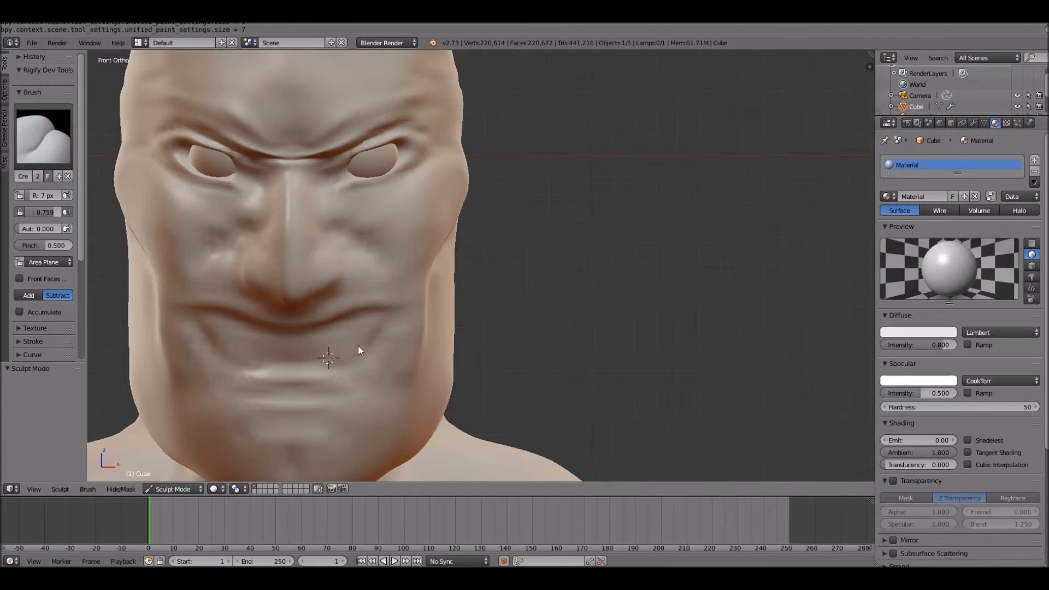
Step: Reshape the mouth corners and the folds beside the chin with the Grab brush
{"action": "left_click", "coordinate": [44, 137]}
{"action": "left_click", "coordinate": [357, 175]}
{"action": "left_click_drag", "start_coordinate": [37, 196], "coordinate": [50, 195]}
{"action": "left_click_drag", "start_coordinate": [228, 367], "coordinate": [206, 376]}
{"action": "left_click_drag", "start_coordinate": [188, 302], "coordinate": [198, 311]}
{"action": "left_click_drag", "start_coordinate": [375, 372], "coordinate": [377, 384]}
{"action": "left_click_drag", "start_coordinate": [382, 307], "coordinate": [379, 326]}
Step: Adjust the side of the nose, the mouth corner and the jaw outline with the Grab brush
{"action": "left_click", "coordinate": [44, 137]}
{"action": "left_click", "coordinate": [221, 175]}
{"action": "mouse_move", "coordinate": [38, 196]}
{"action": "left_mouse_down"}
{"action": "mouse_move", "coordinate": [26, 197]}
{"action": "mouse_move", "coordinate": [58, 195]}
{"action": "left_mouse_up"}
{"action": "left_click", "coordinate": [43, 136]}
{"action": "left_click", "coordinate": [356, 175]}
{"action": "left_click_drag", "start_coordinate": [268, 229], "coordinate": [271, 218]}
{"action": "left_click_drag", "start_coordinate": [351, 299], "coordinate": [360, 295]}
{"action": "left_click_drag", "start_coordinate": [424, 285], "coordinate": [414, 285]}
Step: Refine the ear shape from the side and rear with the Grab brush
{"action": "key", "text": "KP_3"}
{"action": "middle_click_drag", "start_coordinate": [448, 276], "coordinate": [688, 163]}
{"action": "left_click_drag", "start_coordinate": [435, 193], "coordinate": [445, 191]}
{"action": "left_click_drag", "start_coordinate": [453, 246], "coordinate": [459, 246]}
{"action": "mouse_move", "coordinate": [454, 235]}
{"action": "middle_mouse_down"}
{"action": "mouse_move", "coordinate": [450, 136]}
{"action": "mouse_move", "coordinate": [572, 99]}
{"action": "middle_mouse_up"}
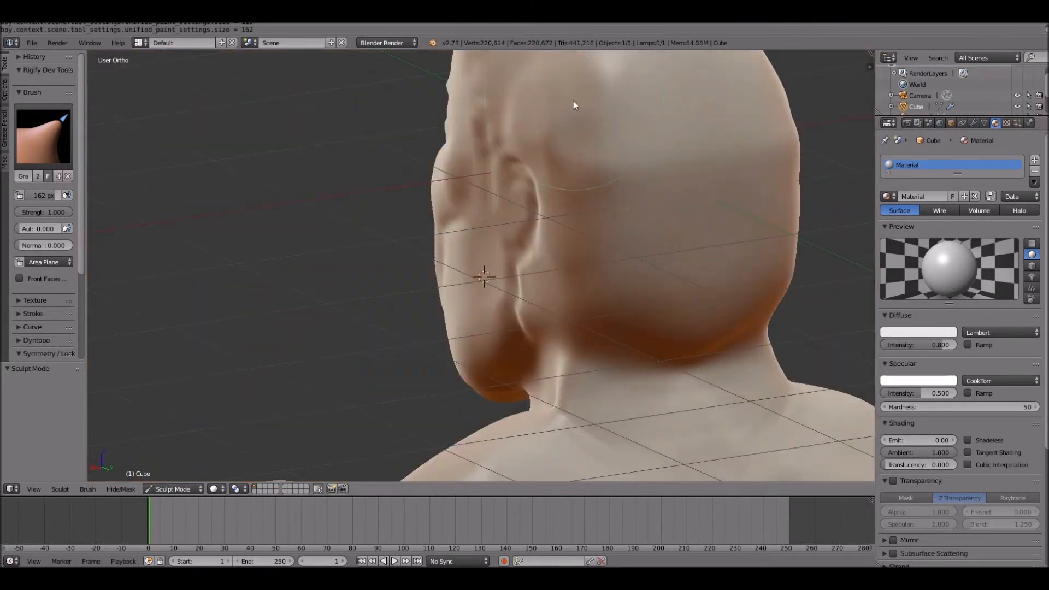
Step: Examine the head and ears from all around before returning to the front view
{"action": "key", "text": "s"}
{"action": "middle_click_drag", "start_coordinate": [588, 269], "coordinate": [660, 180]}
{"action": "key", "text": "KP_4"}
{"action": "key", "text": "KP_4"}
{"action": "key", "text": "KP_4"}
{"action": "key", "text": "KP_4"}
{"action": "key", "text": "KP_4"}
{"action": "key", "text": "KP_4"}
{"action": "key", "text": "KP_4"}
{"action": "key", "text": "KP_6"}
{"action": "key", "text": "KP_6"}
{"action": "key", "text": "KP_6"}
{"action": "key", "text": "KP_6"}
{"action": "key", "text": "KP_6"}
{"action": "key", "text": "KP_6"}
{"action": "key", "text": "KP_6"}
{"action": "key", "text": "KP_1"}
Step: Build up the area under the eye and beside the mouth with the Clay brush at 26 px
{"action": "left_click", "coordinate": [43, 137]}
{"action": "left_click", "coordinate": [38, 195]}
{"action": "key", "text": "c"}
{"action": "key", "text": "f"}
{"action": "left_click", "coordinate": [386, 221]}
{"action": "left_click_drag", "start_coordinate": [388, 217], "coordinate": [426, 210]}
{"action": "left_click_drag", "start_coordinate": [303, 296], "coordinate": [322, 282]}
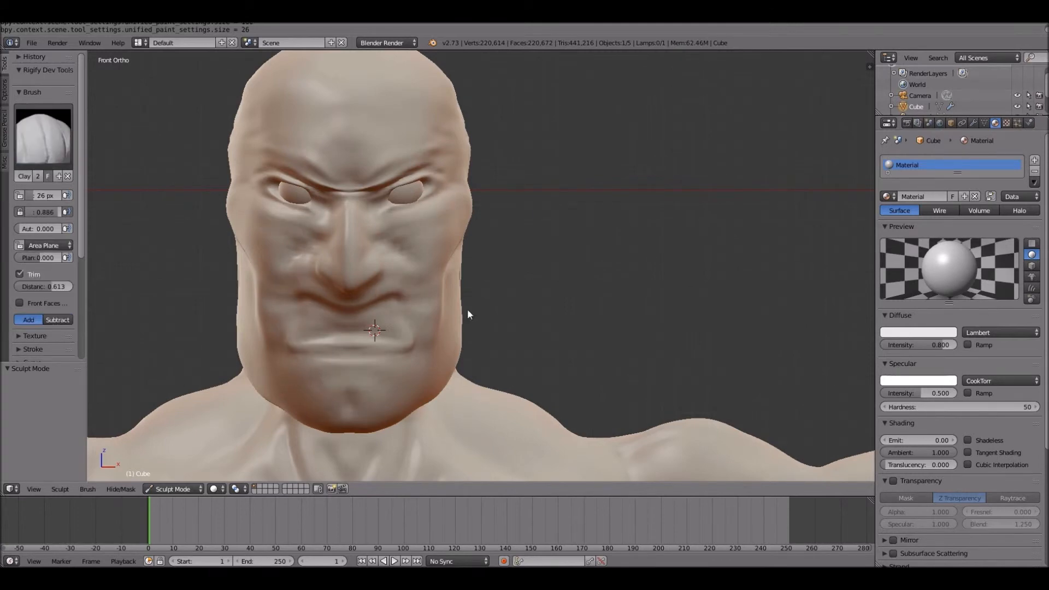
Step: Carve horizontal wrap lines across the lower leg below the knee with the Crease brush at 5 px
{"action": "scroll", "coordinate": [474, 282], "scroll_direction": "down", "scroll_amount": 12}
{"action": "scroll", "coordinate": [474, 282], "scroll_direction": "up", "scroll_amount": 8}
{"action": "scroll", "coordinate": [474, 282], "scroll_direction": "down", "scroll_amount": 20, "text": "shift"}
{"action": "scroll", "coordinate": [475, 282], "scroll_direction": "up", "scroll_amount": 3}
{"action": "key", "text": "shift+c"}
{"action": "left_click_drag", "start_coordinate": [31, 198], "coordinate": [22, 198]}
{"action": "left_click_drag", "start_coordinate": [170, 268], "coordinate": [329, 268]}
{"action": "left_click_drag", "start_coordinate": [329, 278], "coordinate": [165, 271]}
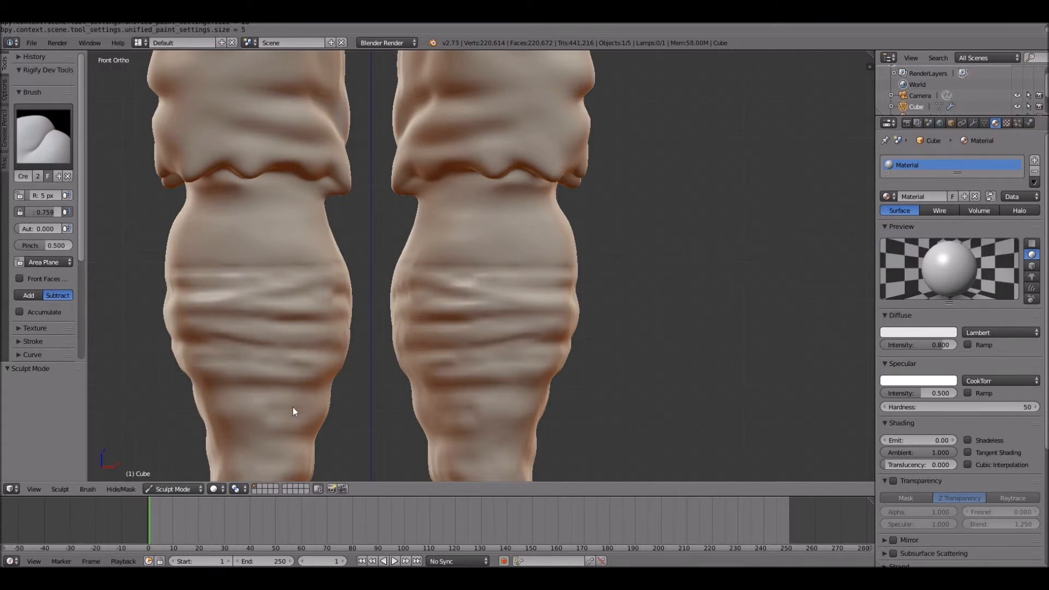
Step: Carve wrap folds around the shin and ankle with the Crease brush at 8 px, working from the side and front
{"action": "middle_click_drag", "start_coordinate": [414, 342], "coordinate": [519, 343]}
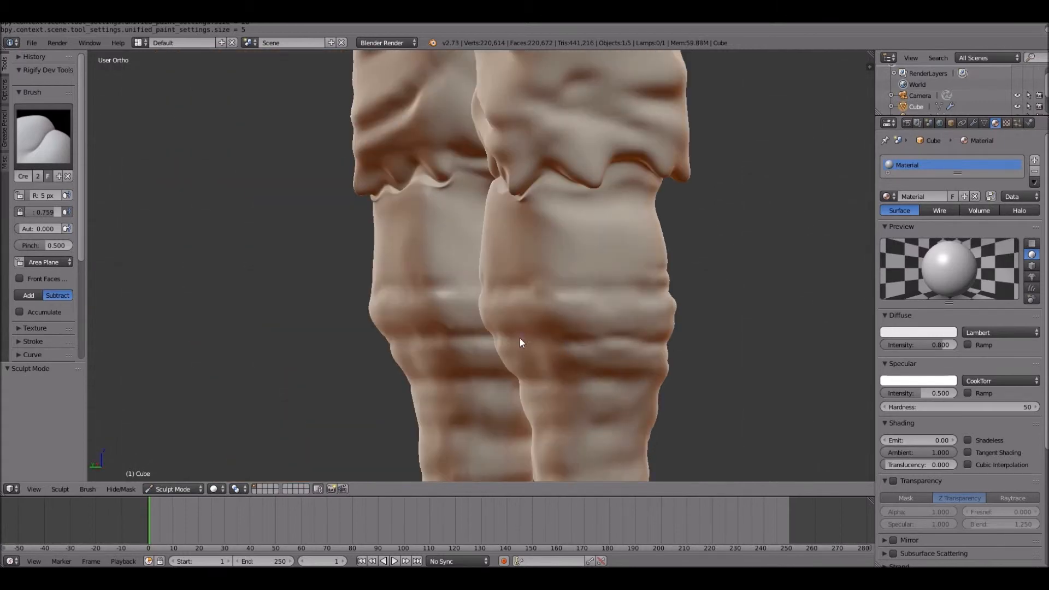
{"action": "middle_click_drag", "start_coordinate": [446, 432], "coordinate": [444, 267], "text": "shift"}
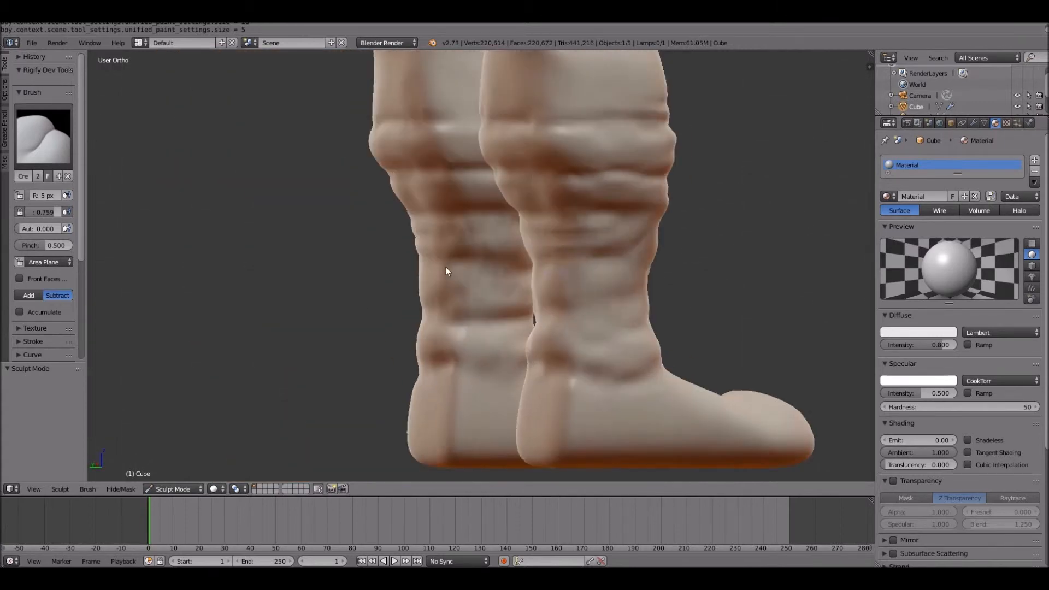
{"action": "scroll", "coordinate": [445, 266], "scroll_direction": "up", "scroll_amount": 1}
{"action": "left_click_drag", "start_coordinate": [33, 195], "coordinate": [35, 196]}
{"action": "left_click_drag", "start_coordinate": [612, 385], "coordinate": [683, 374]}
{"action": "left_click_drag", "start_coordinate": [584, 308], "coordinate": [653, 299]}
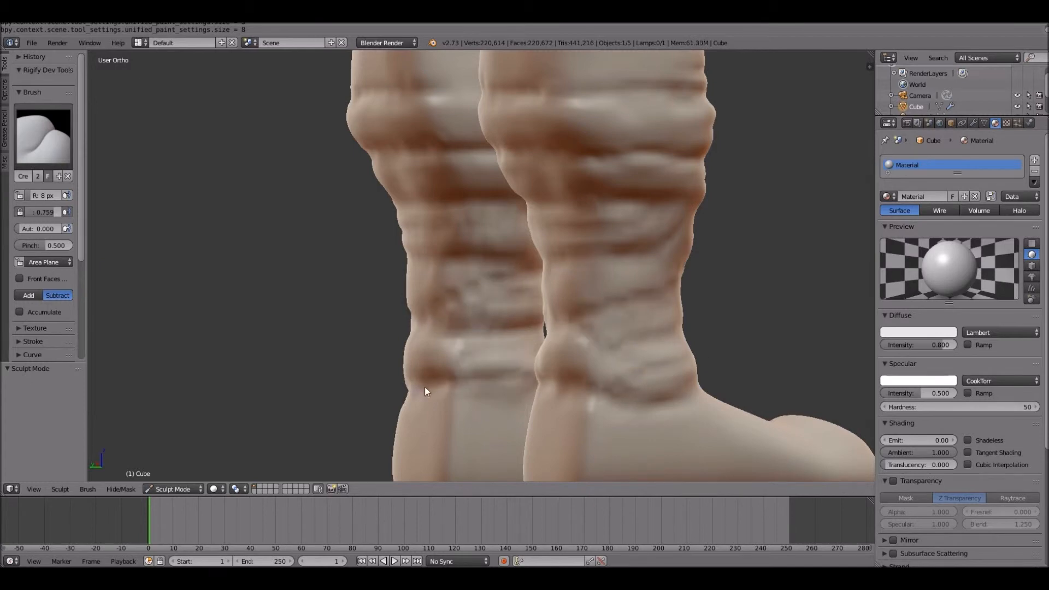
{"action": "middle_click_drag", "start_coordinate": [444, 159], "coordinate": [717, 94]}
{"action": "left_click_drag", "start_coordinate": [246, 323], "coordinate": [216, 324]}
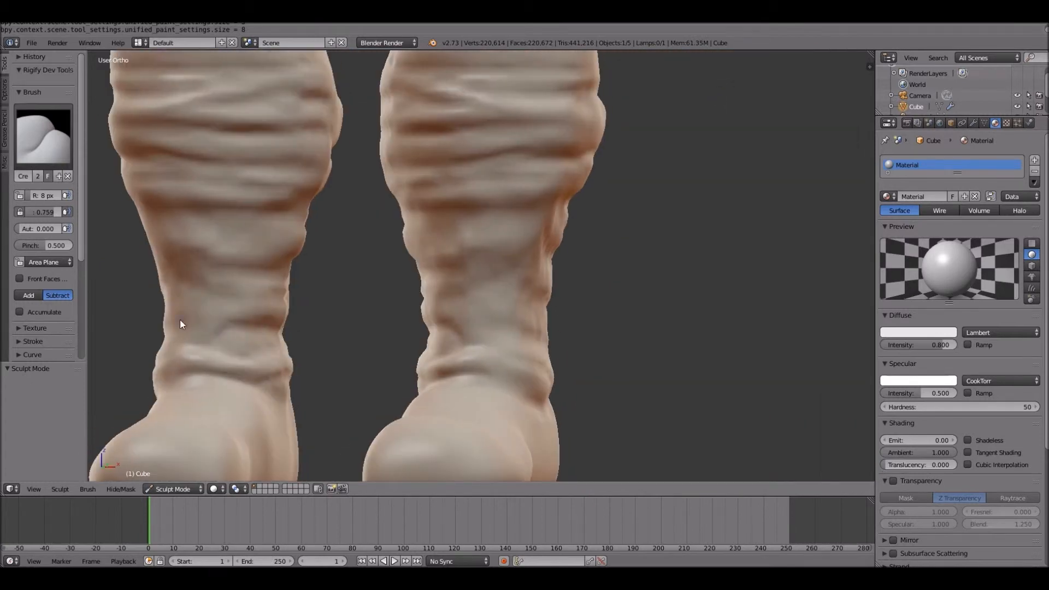
{"action": "left_click_drag", "start_coordinate": [172, 371], "coordinate": [244, 377]}
Step: Examine the figure and face from the front, up close and from farther away
{"action": "key", "text": "KP_1"}
{"action": "scroll", "coordinate": [302, 369], "scroll_direction": "down", "scroll_amount": 7}
{"action": "scroll", "coordinate": [304, 368], "scroll_direction": "up", "scroll_amount": 20, "text": "shift"}
{"action": "scroll", "coordinate": [306, 365], "scroll_direction": "up", "scroll_amount": 7}
{"action": "scroll", "coordinate": [306, 365], "scroll_direction": "down", "scroll_amount": 7}
{"action": "scroll", "coordinate": [306, 364], "scroll_direction": "up", "scroll_amount": 4, "text": "shift"}
{"action": "scroll", "coordinate": [306, 365], "scroll_direction": "up", "scroll_amount": 10}
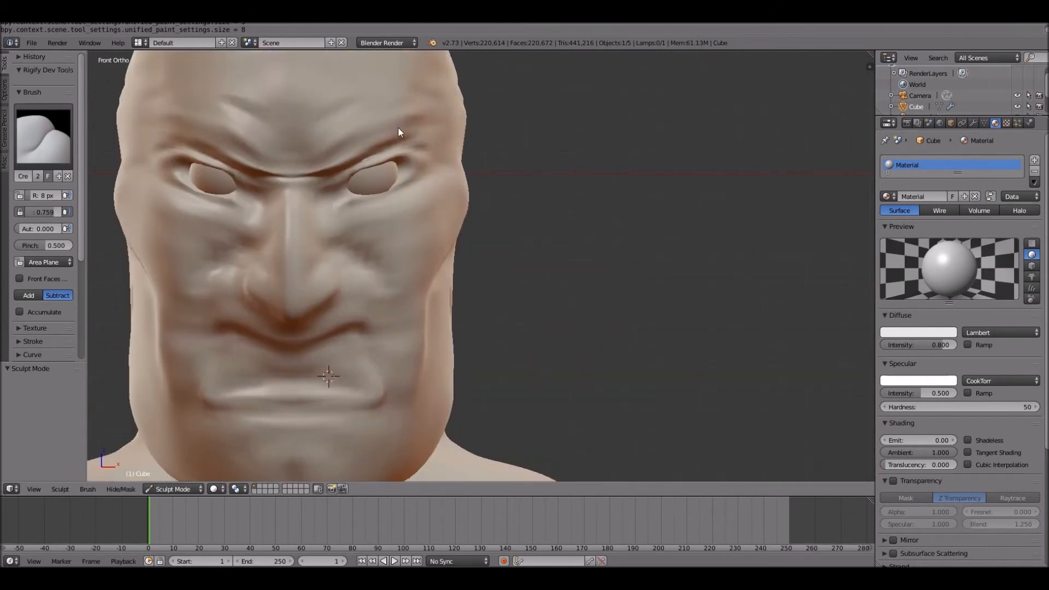
{"action": "scroll", "coordinate": [426, 124], "scroll_direction": "up", "scroll_amount": 8}
{"action": "scroll", "coordinate": [640, 181], "scroll_direction": "down", "scroll_amount": 8}
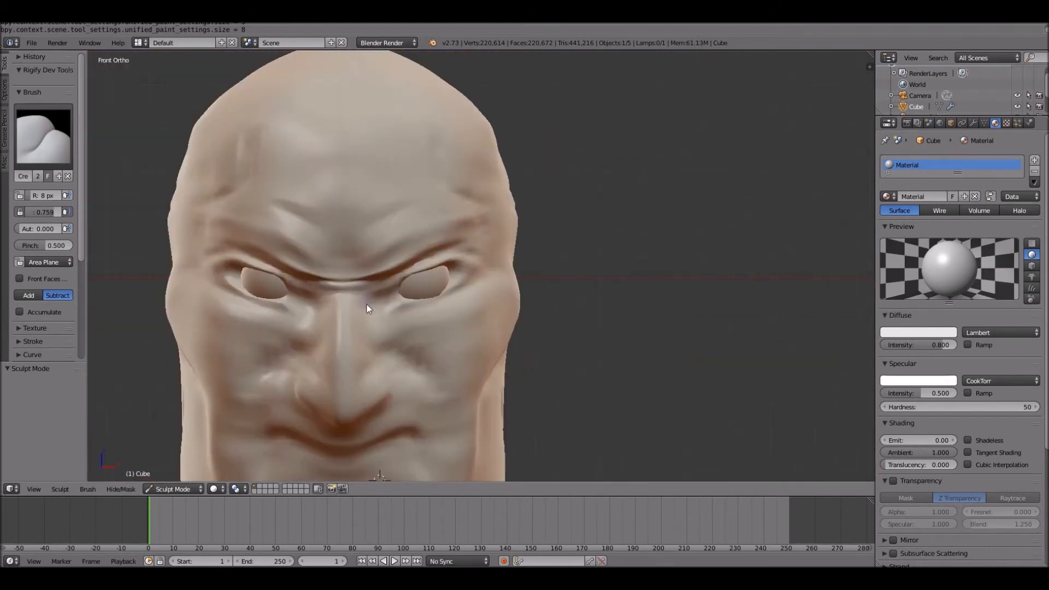
{"action": "middle_click_drag", "start_coordinate": [363, 299], "coordinate": [304, 244]}
Step: Build up the ear's outer rim in side view with the Draw brush
{"action": "key", "text": "i"}
{"action": "key", "text": "KP_1"}
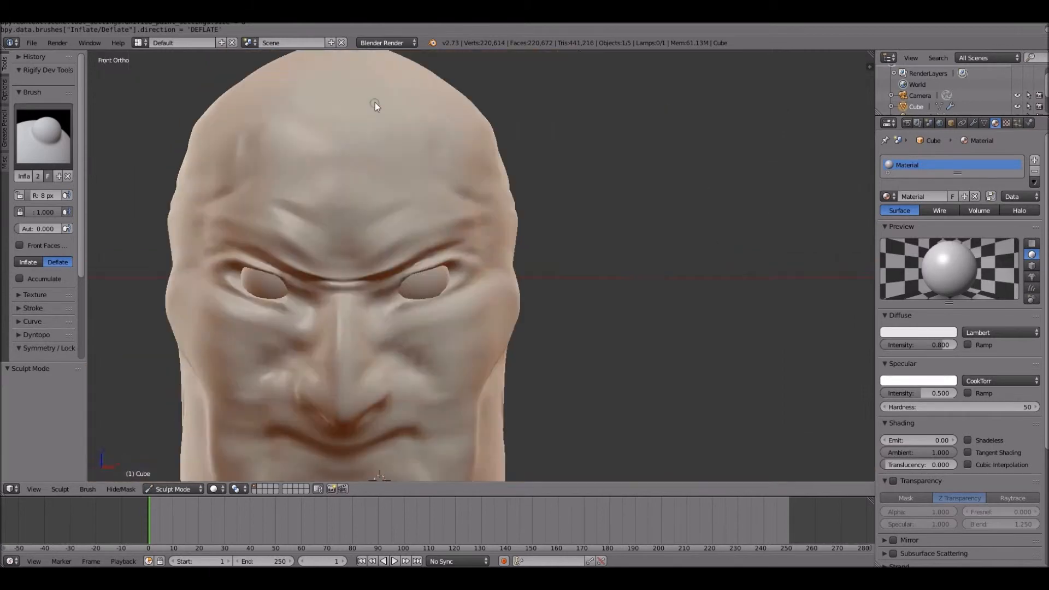
{"action": "key", "text": "ctrl+KP_3"}
{"action": "key", "text": "KP_3"}
{"action": "key", "text": "x"}
{"action": "left_click_drag", "start_coordinate": [45, 196], "coordinate": [51, 195]}
{"action": "mouse_move", "coordinate": [493, 146]}
{"action": "left_mouse_down"}
{"action": "mouse_move", "coordinate": [564, 239]}
{"action": "mouse_move", "coordinate": [527, 272]}
{"action": "mouse_move", "coordinate": [501, 192]}
{"action": "mouse_move", "coordinate": [519, 252]}
{"action": "left_mouse_up"}
Step: Refine the ear's inner folds with a smaller brush
{"action": "left_click", "coordinate": [43, 136]}
{"action": "left_click", "coordinate": [213, 199]}
{"action": "left_click_drag", "start_coordinate": [51, 196], "coordinate": [43, 196]}
{"action": "mouse_move", "coordinate": [506, 265]}
{"action": "left_mouse_down"}
{"action": "mouse_move", "coordinate": [577, 199]}
{"action": "mouse_move", "coordinate": [517, 226]}
{"action": "left_mouse_up"}
{"action": "key", "text": "i"}
{"action": "scroll", "coordinate": [517, 224], "scroll_direction": "up", "scroll_amount": 2}
{"action": "middle_click_drag", "start_coordinate": [518, 224], "coordinate": [491, 235]}
Step: Smooth the upper fold of the ear with the Smooth brush at 18 px
{"action": "left_click", "coordinate": [43, 136]}
{"action": "left_click", "coordinate": [33, 293]}
{"action": "left_click_drag", "start_coordinate": [43, 195], "coordinate": [50, 196]}
{"action": "middle_click_drag", "start_coordinate": [546, 202], "coordinate": [596, 220]}
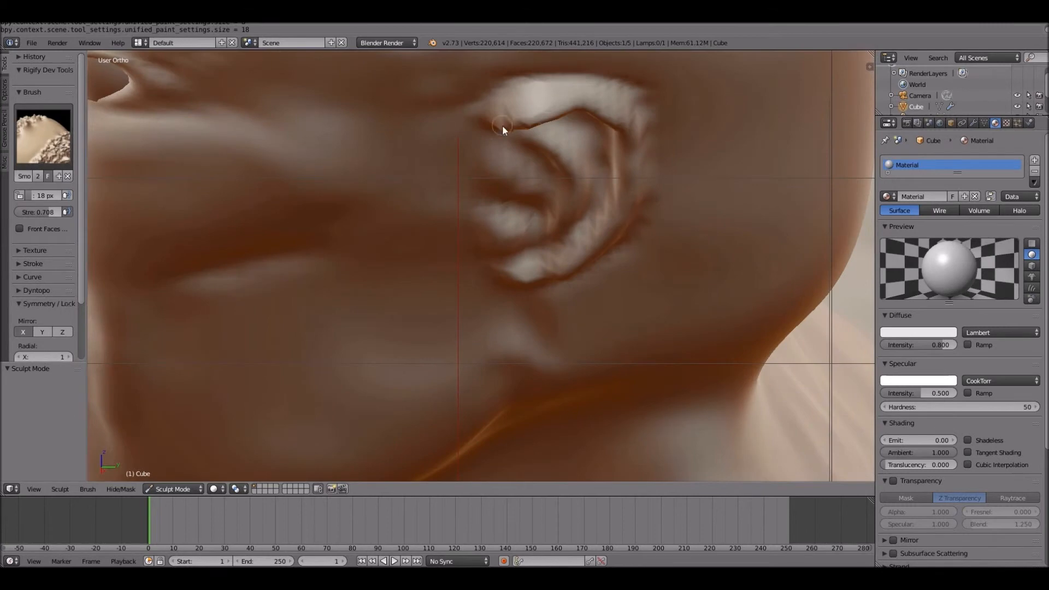
{"action": "left_click_drag", "start_coordinate": [557, 117], "coordinate": [489, 125]}
{"action": "middle_click_drag", "start_coordinate": [607, 180], "coordinate": [530, 171]}
Step: Pull the upper ears outward and adjust the adjacent head outline in front view with the Grab brush at 126 px
{"action": "key", "text": "KP_1"}
{"action": "scroll", "coordinate": [524, 175], "scroll_direction": "down", "scroll_amount": 3}
{"action": "left_click", "coordinate": [43, 137]}
{"action": "left_click", "coordinate": [41, 243]}
{"action": "left_click_drag", "start_coordinate": [40, 195], "coordinate": [47, 197]}
{"action": "left_click_drag", "start_coordinate": [528, 153], "coordinate": [526, 150]}
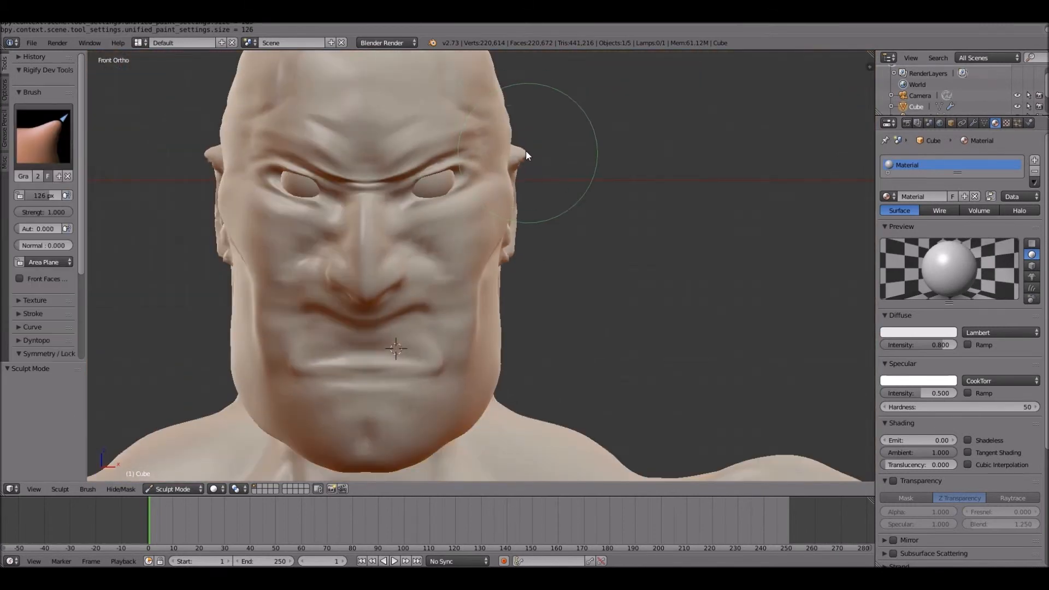
{"action": "key", "text": "KP_3"}
{"action": "key", "text": "KP_1"}
{"action": "left_click_drag", "start_coordinate": [519, 171], "coordinate": [525, 165]}
{"action": "left_click_drag", "start_coordinate": [512, 130], "coordinate": [504, 123]}
{"action": "scroll", "coordinate": [503, 120], "scroll_direction": "down", "scroll_amount": 1}
{"action": "key", "text": "ctrl+KP_1"}
{"action": "key", "text": "KP_1"}
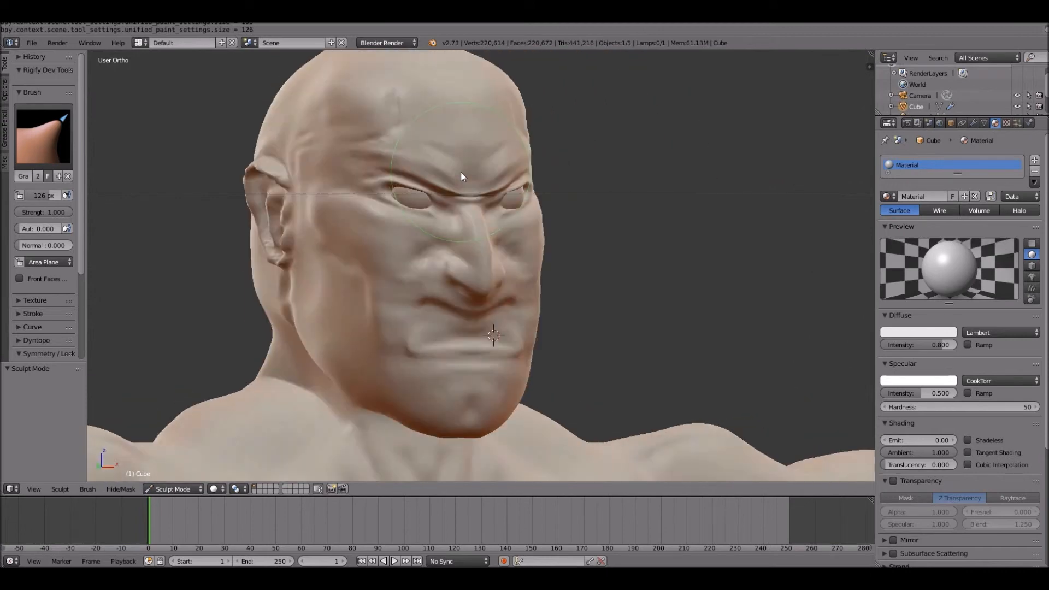
Step: Smooth the side of the head near the ear with the Smooth brush at 42 px
{"action": "key", "text": "KP_3"}
{"action": "middle_click_drag", "start_coordinate": [461, 171], "coordinate": [342, 186]}
{"action": "key", "text": "s"}
{"action": "key", "text": "f"}
{"action": "left_click", "coordinate": [432, 216]}
{"action": "left_click_drag", "start_coordinate": [471, 210], "coordinate": [477, 252]}
{"action": "middle_click_drag", "start_coordinate": [506, 226], "coordinate": [457, 194]}
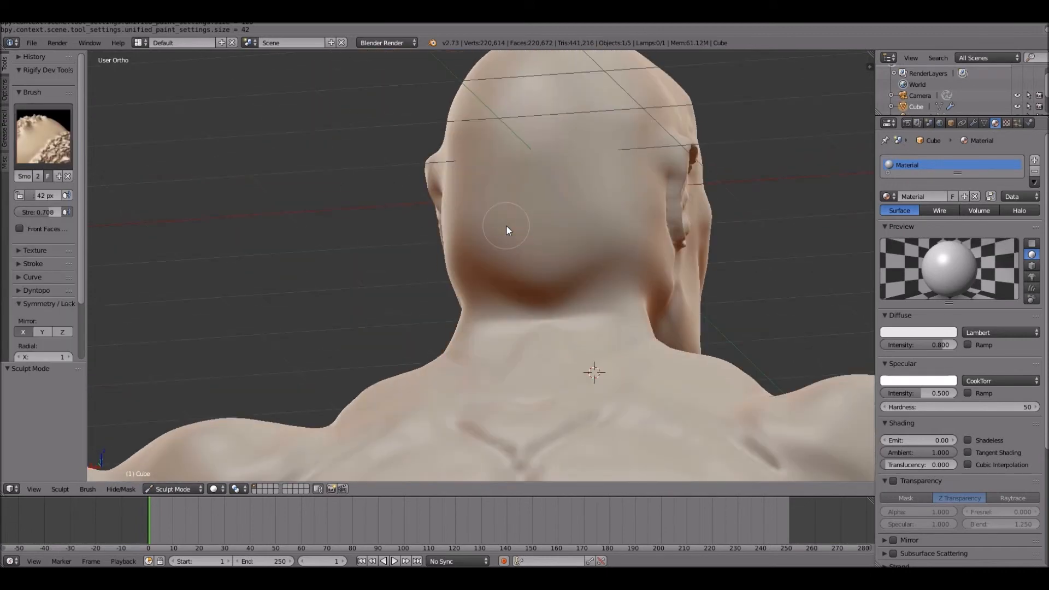
Step: Inspect the finished head sculpt by turning around it and viewing it from the front at different distances
{"action": "key", "text": "KP_6"}
{"action": "key", "text": "KP_6"}
{"action": "key", "text": "KP_6"}
{"action": "key", "text": "KP_6"}
{"action": "key", "text": "KP_6"}
{"action": "key", "text": "KP_6"}
{"action": "key", "text": "KP_6"}
{"action": "key", "text": "KP_6"}
{"action": "key", "text": "KP_6"}
{"action": "key", "text": "KP_6"}
{"action": "key", "text": "KP_6"}
{"action": "key", "text": "KP_6"}
{"action": "key", "text": "KP_6"}
{"action": "key", "text": "KP_1"}
{"action": "key", "text": "KP_8"}
{"action": "scroll", "coordinate": [506, 226], "scroll_direction": "down", "scroll_amount": 12}
{"action": "scroll", "coordinate": [507, 226], "scroll_direction": "up", "scroll_amount": 12}
Step: Turn off Matcap shading and return the character to Object Mode
{"action": "key", "text": "n"}
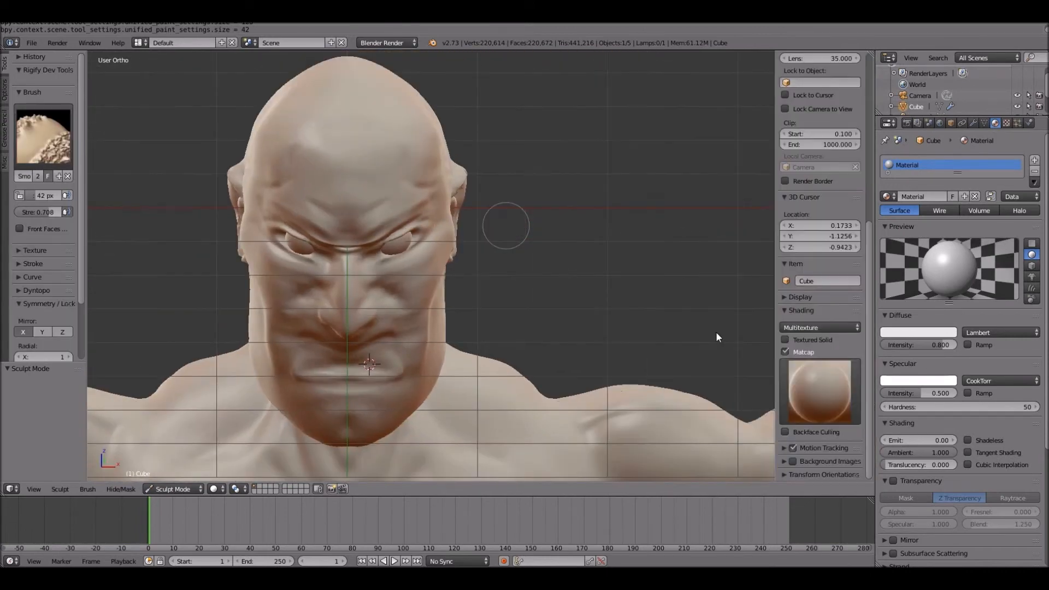
{"action": "left_click", "coordinate": [785, 352]}
{"action": "key", "text": "n"}
{"action": "scroll", "coordinate": [677, 273], "scroll_direction": "down", "scroll_amount": 6}
{"action": "scroll", "coordinate": [677, 273], "scroll_direction": "down", "scroll_amount": 18, "text": "shift"}
{"action": "scroll", "coordinate": [677, 273], "scroll_direction": "up", "scroll_amount": 14, "text": "shift"}
{"action": "left_click", "coordinate": [174, 489]}
{"action": "left_click", "coordinate": [178, 464]}
{"action": "key", "text": "Tab"}
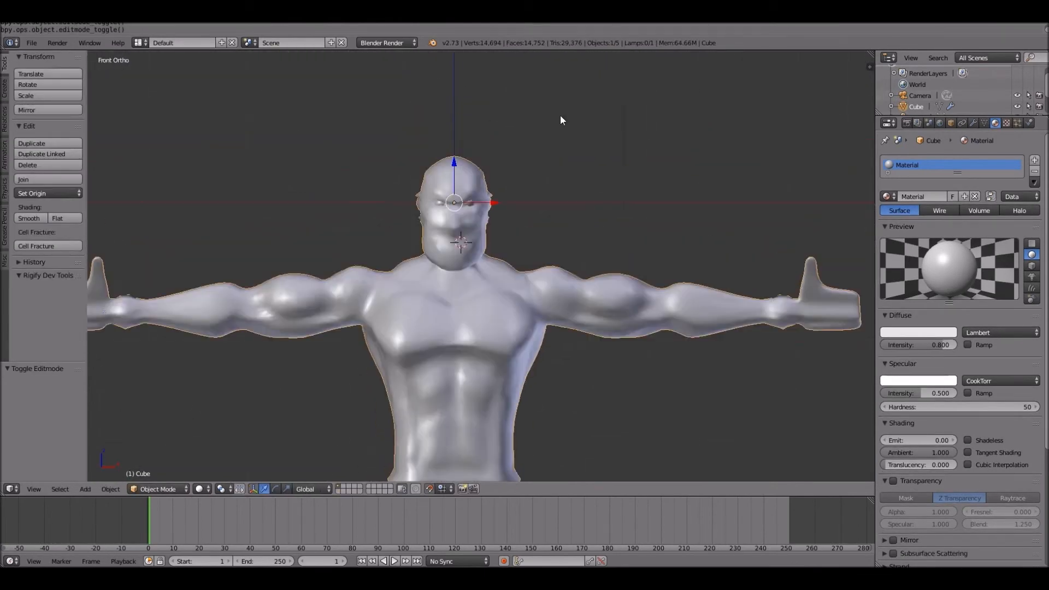
Step: Add a UV sphere with 8 segments above the character's head and shade it smooth
{"action": "scroll", "coordinate": [561, 120], "scroll_direction": "up", "scroll_amount": 3}
{"action": "scroll", "coordinate": [561, 120], "scroll_direction": "up", "scroll_amount": 17, "text": "shift"}
{"action": "left_click", "coordinate": [462, 248]}
{"action": "key", "text": "shift+a"}
{"action": "left_click", "coordinate": [508, 282]}
{"action": "left_click", "coordinate": [44, 395]}
{"action": "type", "text": "8"}
{"action": "left_click", "coordinate": [29, 219]}
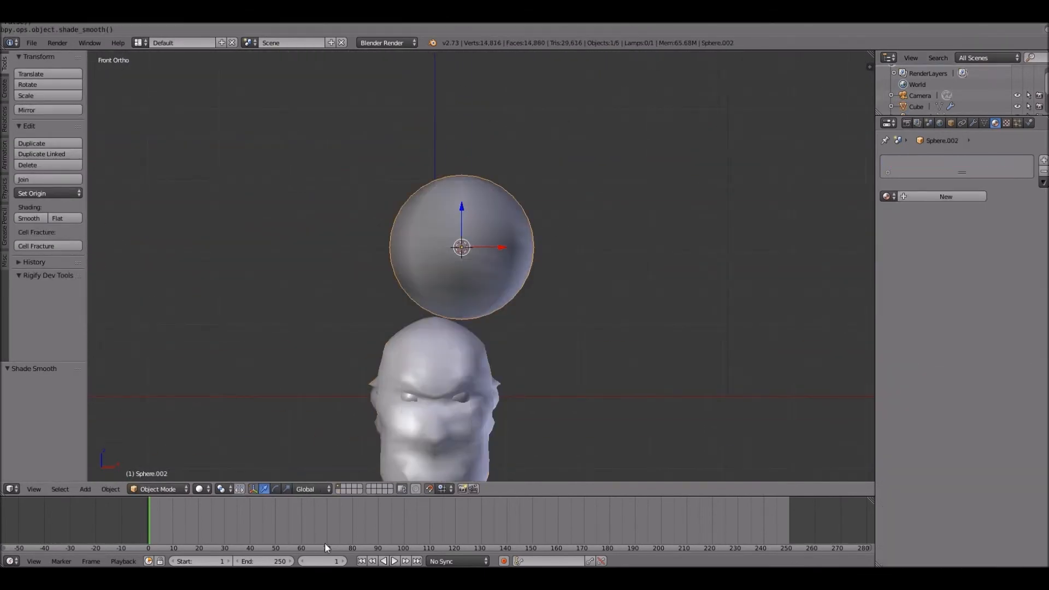
Step: Pull pointed tips out of the sphere's upper sides in Sculpt Mode with the Snake Hook brush at 63 px
{"action": "left_click", "coordinate": [164, 489]}
{"action": "left_click", "coordinate": [164, 445]}
{"action": "left_click", "coordinate": [44, 137]}
{"action": "left_click", "coordinate": [83, 298]}
{"action": "left_click", "coordinate": [173, 489]}
{"action": "left_click_drag", "start_coordinate": [37, 198], "coordinate": [41, 197]}
{"action": "left_click_drag", "start_coordinate": [403, 218], "coordinate": [377, 212]}
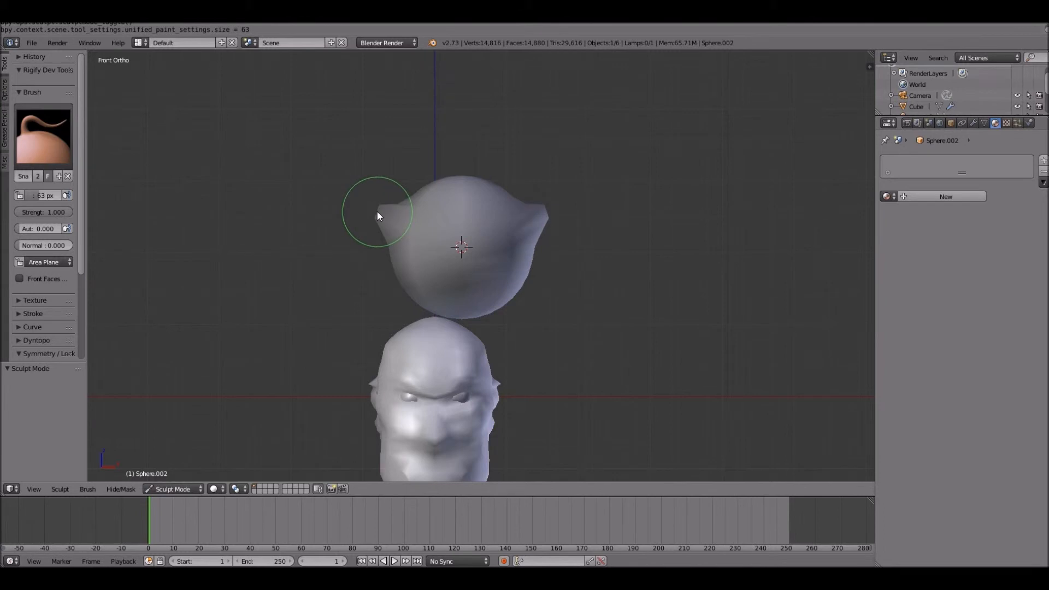
Step: Add a Multiresolution modifier to the sphere and subdivide it to level 2
{"action": "left_click", "coordinate": [973, 123]}
{"action": "left_click", "coordinate": [962, 160]}
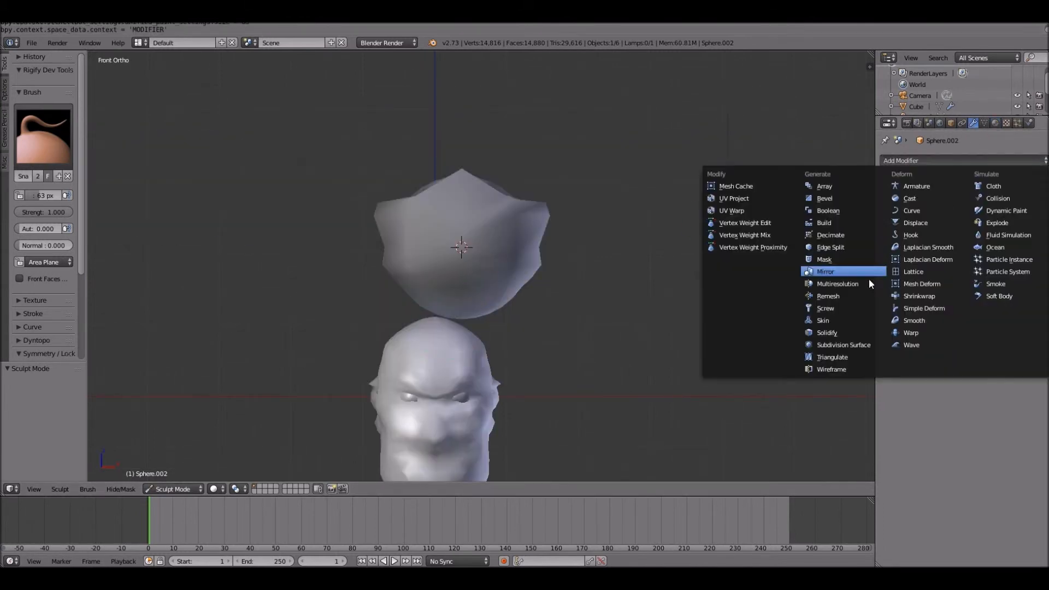
{"action": "left_click", "coordinate": [869, 284]}
{"action": "left_click", "coordinate": [1006, 224]}
{"action": "left_click", "coordinate": [1006, 224]}
Step: Sculpt the upper part of the subdivided sphere with the Clay, Crease and Grab brushes
{"action": "key", "text": "c"}
{"action": "mouse_move", "coordinate": [432, 204]}
{"action": "left_mouse_down"}
{"action": "mouse_move", "coordinate": [431, 238]}
{"action": "mouse_move", "coordinate": [494, 265]}
{"action": "mouse_move", "coordinate": [525, 239]}
{"action": "mouse_move", "coordinate": [534, 185]}
{"action": "left_mouse_up"}
{"action": "key", "text": "shift+c"}
{"action": "key", "text": "f"}
{"action": "left_click", "coordinate": [457, 253]}
{"action": "key", "text": "g"}
{"action": "key", "text": "f"}
{"action": "left_click", "coordinate": [465, 178]}
Step: Turn off X mirroring and pull spikes from the sphere's upper rim in side view with the Snake Hook brush
{"action": "left_click", "coordinate": [43, 136]}
{"action": "left_click", "coordinate": [126, 296]}
{"action": "scroll", "coordinate": [44, 273], "scroll_direction": "down", "scroll_amount": 2}
{"action": "left_click", "coordinate": [23, 334]}
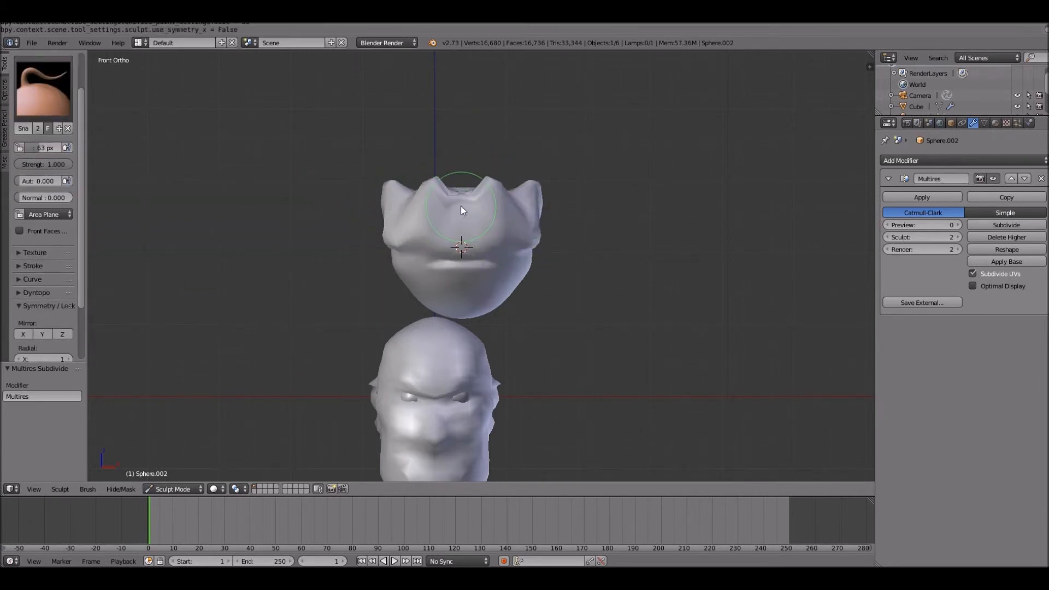
{"action": "key", "text": "KP_3"}
{"action": "left_click_drag", "start_coordinate": [383, 228], "coordinate": [373, 228]}
{"action": "left_click_drag", "start_coordinate": [505, 226], "coordinate": [518, 226]}
{"action": "left_click_drag", "start_coordinate": [496, 192], "coordinate": [507, 178]}
Step: Pull out another spike on the sphere's upper rim from an angled view with the Snake Hook brush
{"action": "middle_click_drag", "start_coordinate": [421, 186], "coordinate": [522, 186]}
{"action": "left_click_drag", "start_coordinate": [437, 232], "coordinate": [425, 228]}
{"action": "key", "text": "KP_1"}
{"action": "middle_click_drag", "start_coordinate": [421, 227], "coordinate": [567, 147]}
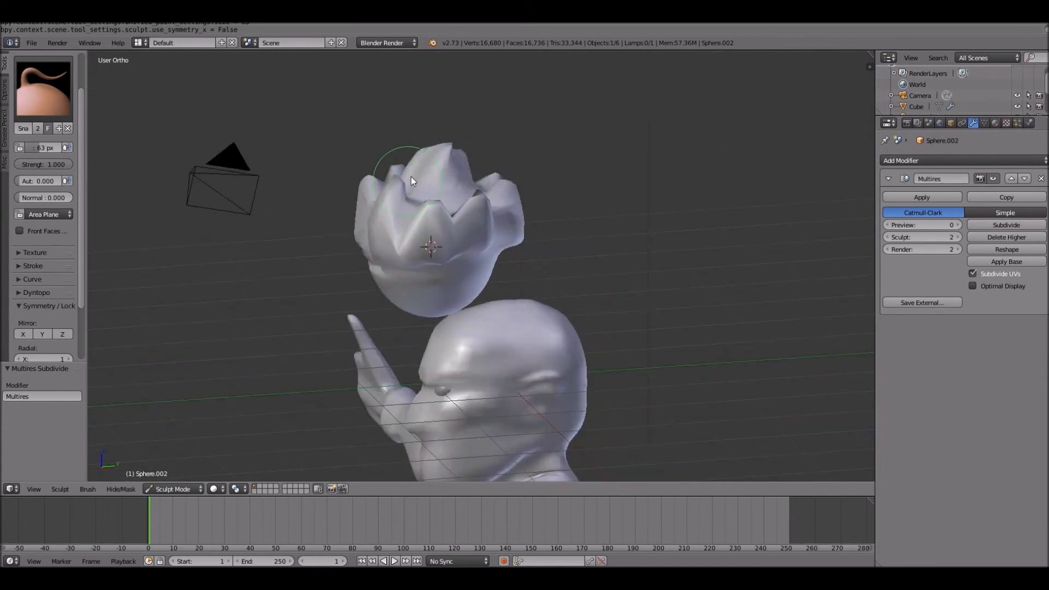
{"action": "key", "text": "KP_1"}
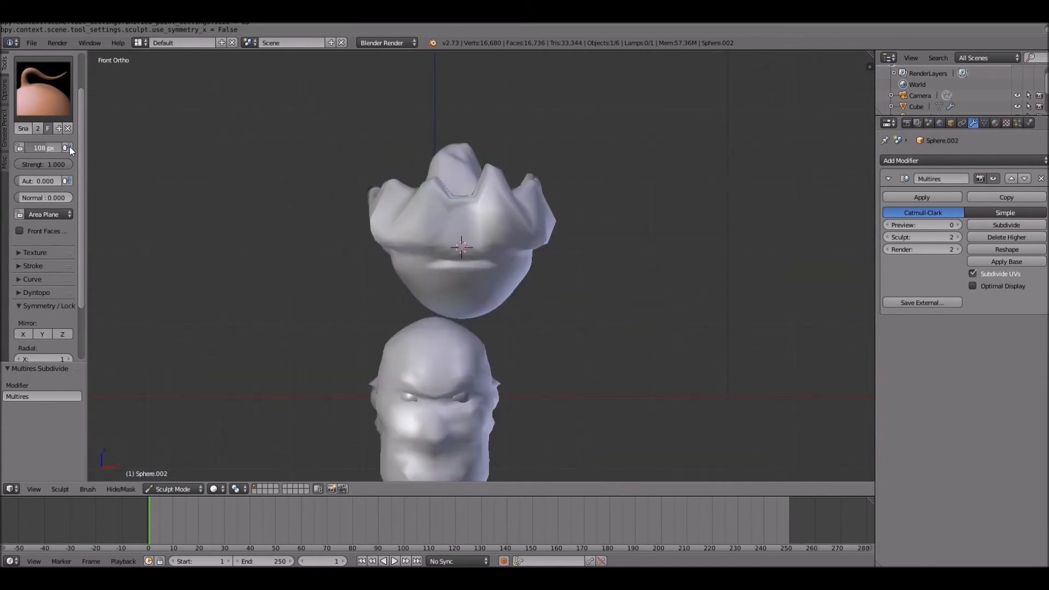
Step: Pull a tall tuft of spikes up from the crown of the hair piece in front view with the Snake Hook brush
{"action": "left_click_drag", "start_coordinate": [39, 152], "coordinate": [44, 152]}
{"action": "left_click_drag", "start_coordinate": [458, 158], "coordinate": [454, 116]}
{"action": "middle_click_drag", "start_coordinate": [454, 116], "coordinate": [466, 154]}
{"action": "key", "text": "KP_1"}
{"action": "left_click_drag", "start_coordinate": [33, 152], "coordinate": [28, 153]}
{"action": "left_click_drag", "start_coordinate": [431, 123], "coordinate": [411, 88]}
{"action": "left_click_drag", "start_coordinate": [474, 121], "coordinate": [471, 90]}
{"action": "left_click_drag", "start_coordinate": [424, 117], "coordinate": [418, 94]}
{"action": "left_click_drag", "start_coordinate": [487, 134], "coordinate": [499, 90]}
Step: Adjust the shape of the hair's top tuft from the side with the Grab brush
{"action": "left_click", "coordinate": [43, 89]}
{"action": "left_click", "coordinate": [351, 150]}
{"action": "middle_click_drag", "start_coordinate": [519, 159], "coordinate": [473, 163]}
{"action": "key", "text": "KP_3"}
{"action": "left_click_drag", "start_coordinate": [427, 103], "coordinate": [437, 112]}
Step: Subdivide the hair piece to Multires level 3 and refine its upper spikes with the Grab brush
{"action": "left_click", "coordinate": [1006, 226]}
{"action": "mouse_move", "coordinate": [476, 153]}
{"action": "left_mouse_down"}
{"action": "mouse_move", "coordinate": [464, 164]}
{"action": "mouse_move", "coordinate": [435, 160]}
{"action": "left_mouse_up"}
{"action": "key", "text": "KP_1"}
{"action": "left_click_drag", "start_coordinate": [39, 148], "coordinate": [46, 148]}
{"action": "left_click_drag", "start_coordinate": [493, 140], "coordinate": [483, 129]}
{"action": "key", "text": "KP_3"}
{"action": "key", "text": "KP_1"}
Step: In Object Mode, move the hair -0.4 along X and down onto the head, and raise the hair's and body's Multires preview to level 3
{"action": "left_click", "coordinate": [173, 489]}
{"action": "left_click", "coordinate": [199, 476]}
{"action": "left_click_drag", "start_coordinate": [501, 247], "coordinate": [472, 248]}
{"action": "triple_click", "coordinate": [958, 225]}
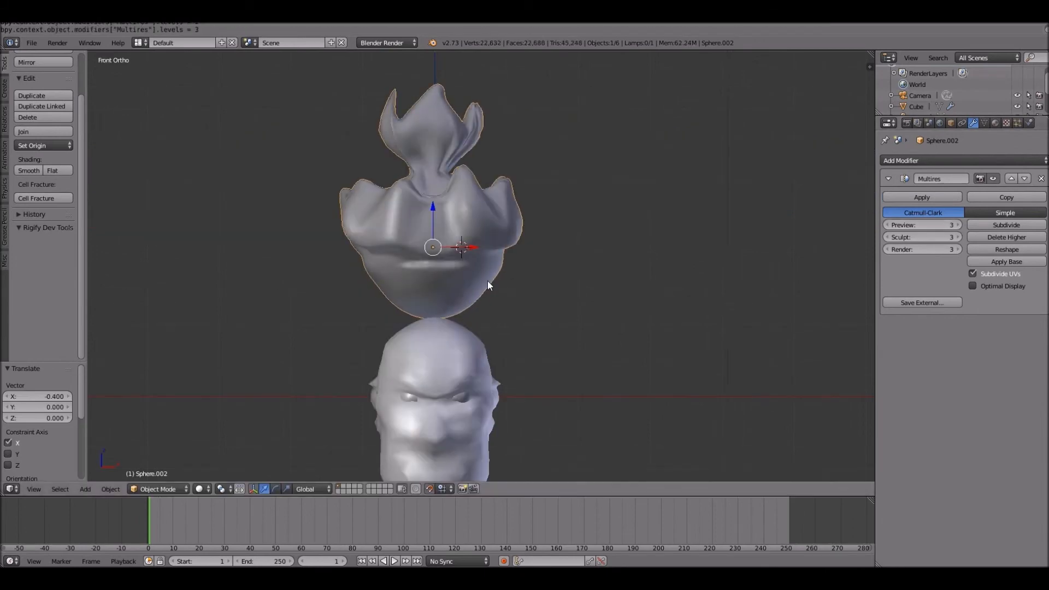
{"action": "left_click_drag", "start_coordinate": [433, 206], "coordinate": [433, 306]}
{"action": "key", "text": "KP_3"}
{"action": "key", "text": "KP_1"}
{"action": "right_click", "coordinate": [595, 437]}
{"action": "double_click", "coordinate": [957, 225]}
Step: Give the hair piece a new material with a red diffuse color and a specular intensity of 0.085
{"action": "right_click", "coordinate": [486, 170]}
{"action": "left_click", "coordinate": [995, 123]}
{"action": "left_click", "coordinate": [950, 196]}
{"action": "left_click", "coordinate": [924, 332]}
{"action": "left_click", "coordinate": [939, 235]}
{"action": "left_click_drag", "start_coordinate": [929, 393], "coordinate": [895, 392]}
Step: Return the hair to Sculpt Mode, pull its back down over the nape with the Grab brush, and enable X mirroring
{"action": "key", "text": "KP_3"}
{"action": "key", "text": "ctrl+Tab"}
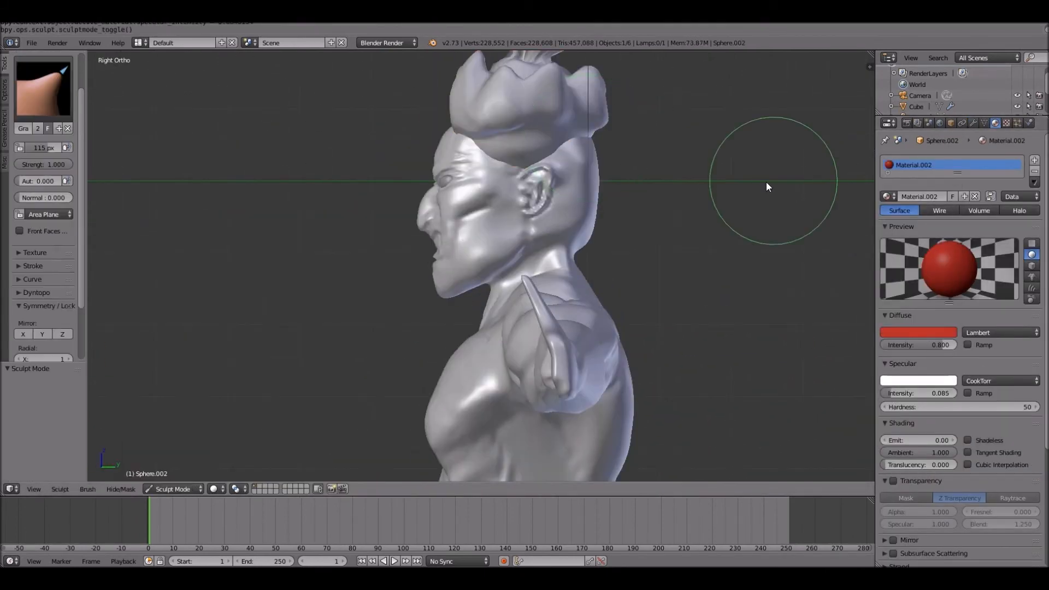
{"action": "middle_click_drag", "start_coordinate": [573, 197], "coordinate": [568, 145]}
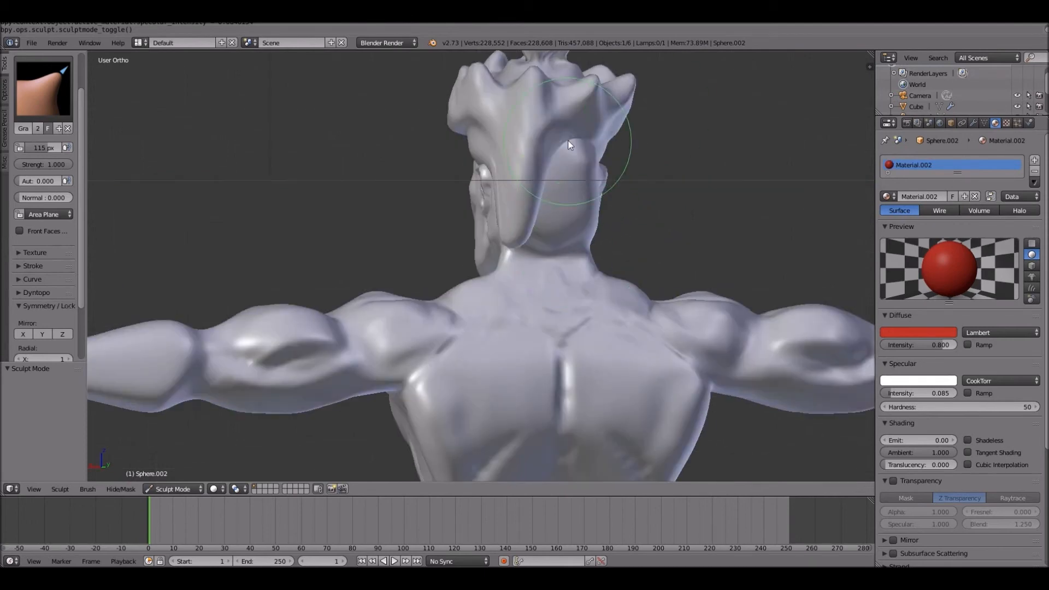
{"action": "middle_click_drag", "start_coordinate": [564, 238], "coordinate": [408, 217]}
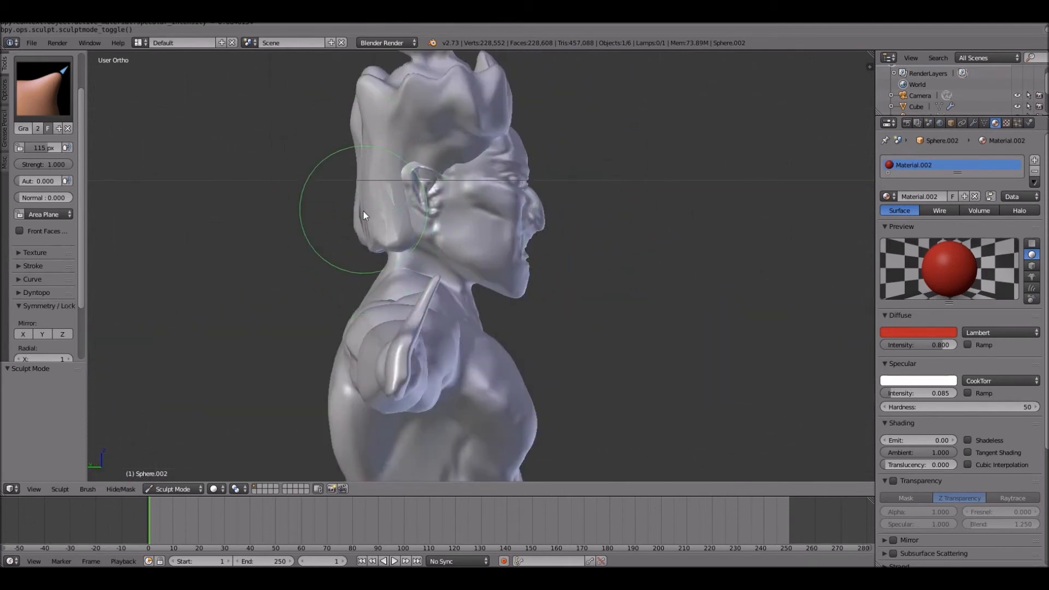
{"action": "left_click", "coordinate": [23, 334]}
{"action": "middle_click_drag", "start_coordinate": [364, 164], "coordinate": [537, 112]}
{"action": "key", "text": "KP_1"}
{"action": "key", "text": "KP_3"}
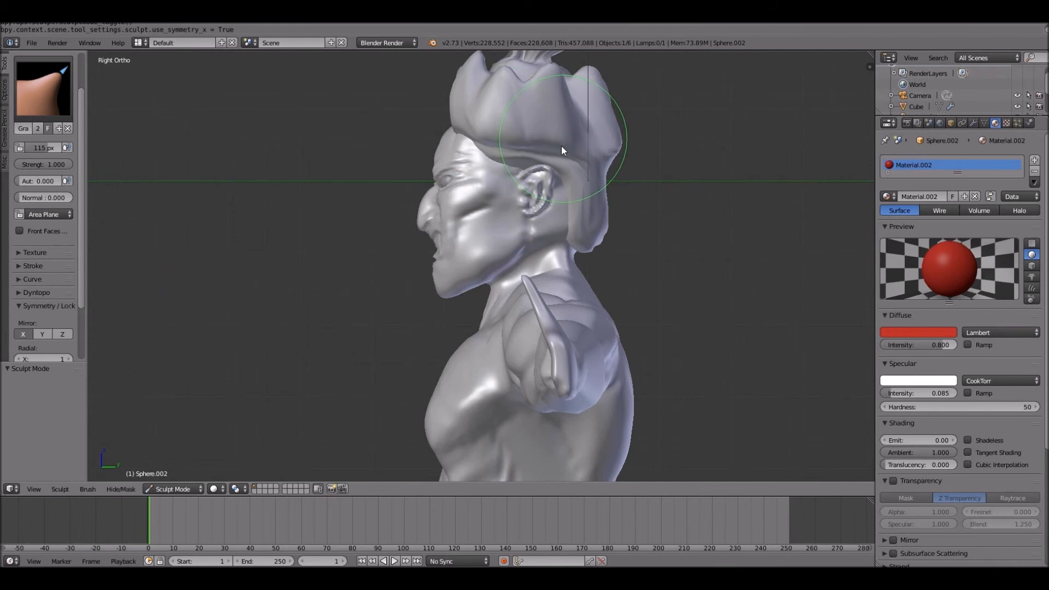
Step: Toggle X mirroring off and work on the front hairline with the Clay brush at 28 px
{"action": "key", "text": "KP_1"}
{"action": "left_click", "coordinate": [23, 334]}
{"action": "key", "text": "3"}
{"action": "left_click_drag", "start_coordinate": [48, 148], "coordinate": [33, 147]}
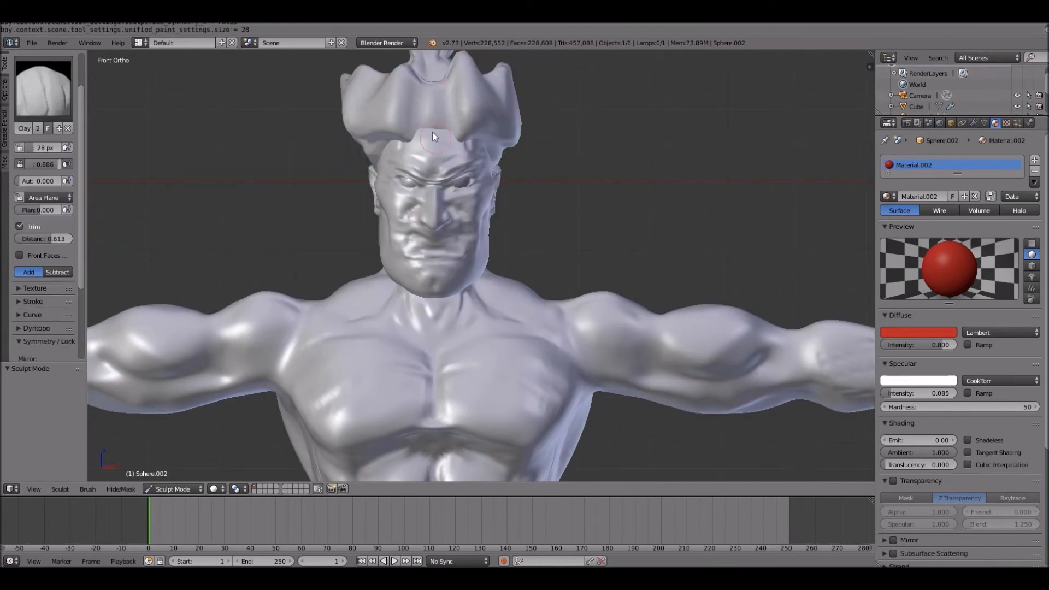
Step: Smooth the hair around the ears and the back of the head with the Smooth brush at 28 px
{"action": "middle_click_drag", "start_coordinate": [424, 134], "coordinate": [726, 164]}
{"action": "key", "text": "s"}
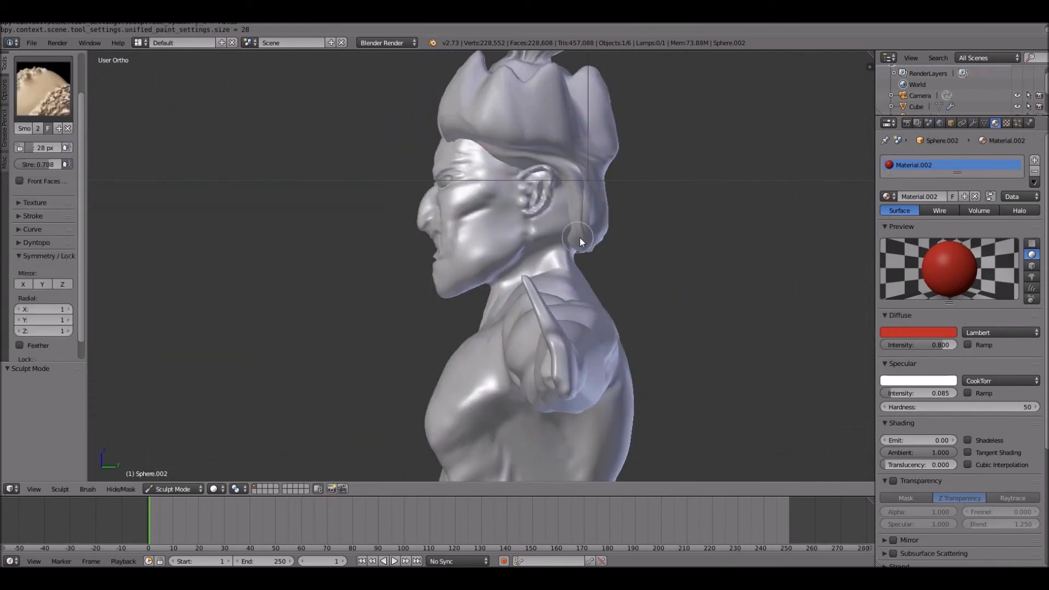
{"action": "middle_click_drag", "start_coordinate": [587, 267], "coordinate": [295, 257]}
{"action": "left_click", "coordinate": [43, 89]}
{"action": "left_click", "coordinate": [35, 244]}
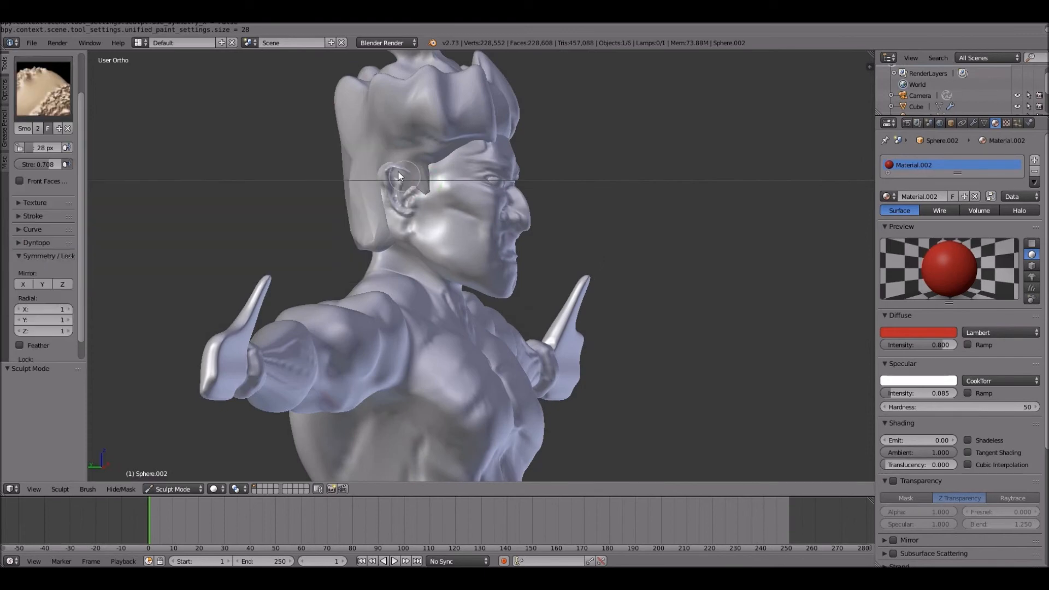
{"action": "middle_click_drag", "start_coordinate": [403, 211], "coordinate": [237, 212]}
Step: Fit the hair around the head with the Grab brush at 87 px and subdivide it to Multires level 4
{"action": "left_click", "coordinate": [43, 90]}
{"action": "left_click", "coordinate": [307, 139]}
{"action": "middle_click_drag", "start_coordinate": [522, 206], "coordinate": [592, 220]}
{"action": "left_click_drag", "start_coordinate": [36, 147], "coordinate": [46, 147]}
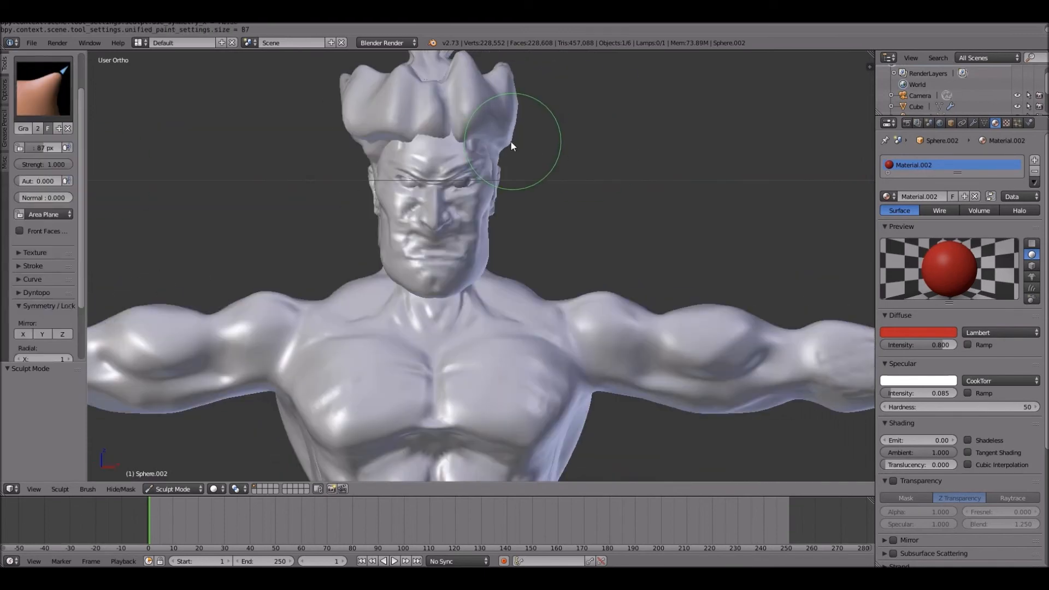
{"action": "key", "text": "KP_3"}
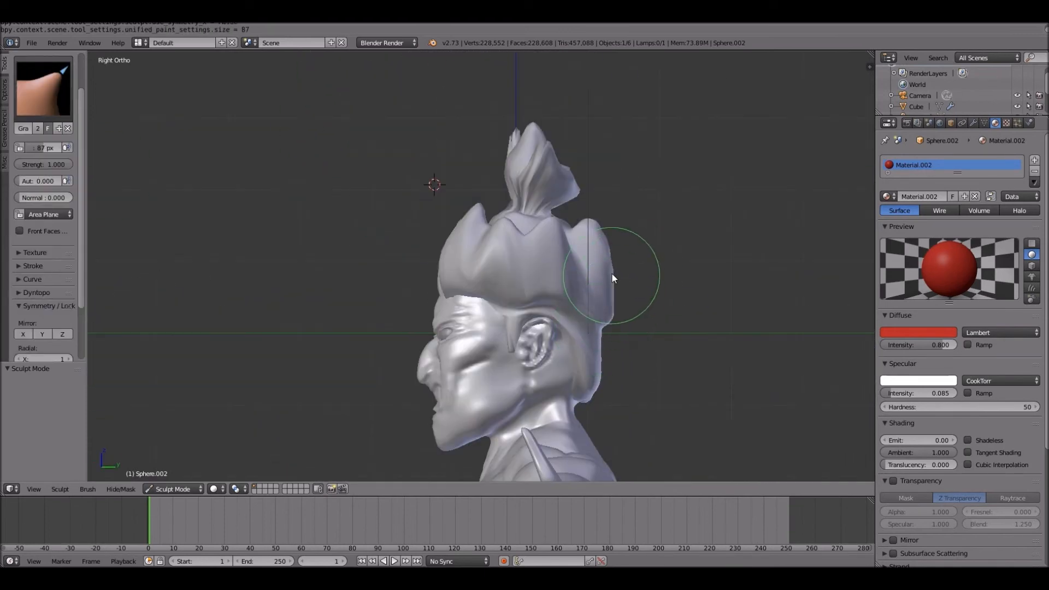
{"action": "middle_click_drag", "start_coordinate": [519, 130], "coordinate": [355, 128]}
{"action": "left_click", "coordinate": [43, 89]}
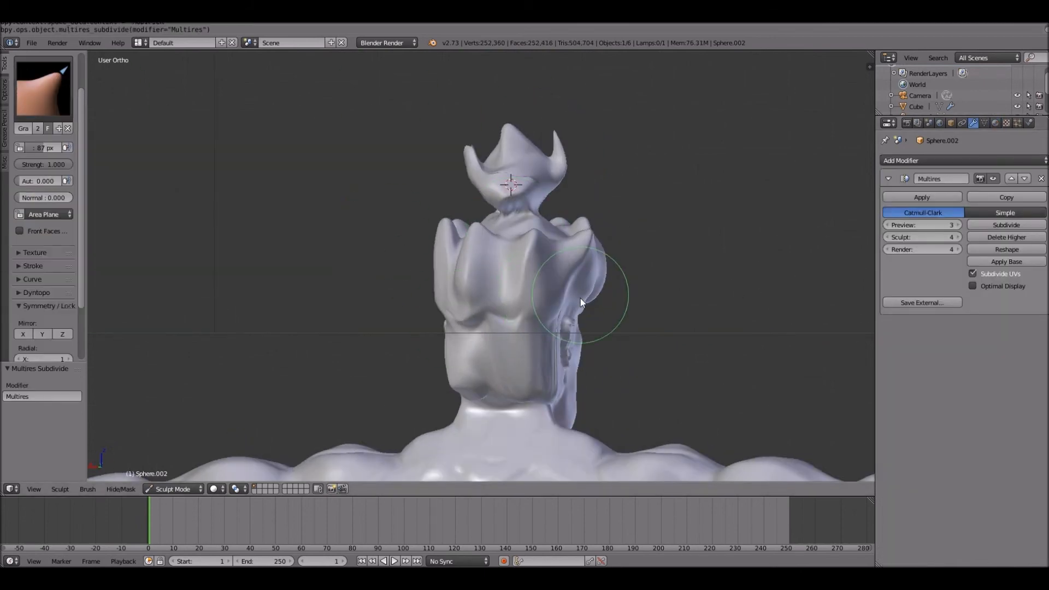
Step: Switch the hair from Sculpt Mode to Object Mode and view the character from the front
{"action": "middle_click_drag", "start_coordinate": [580, 298], "coordinate": [546, 320]}
{"action": "scroll", "coordinate": [546, 320], "scroll_direction": "down", "scroll_amount": 3}
{"action": "left_click", "coordinate": [172, 489]}
{"action": "left_click", "coordinate": [175, 476]}
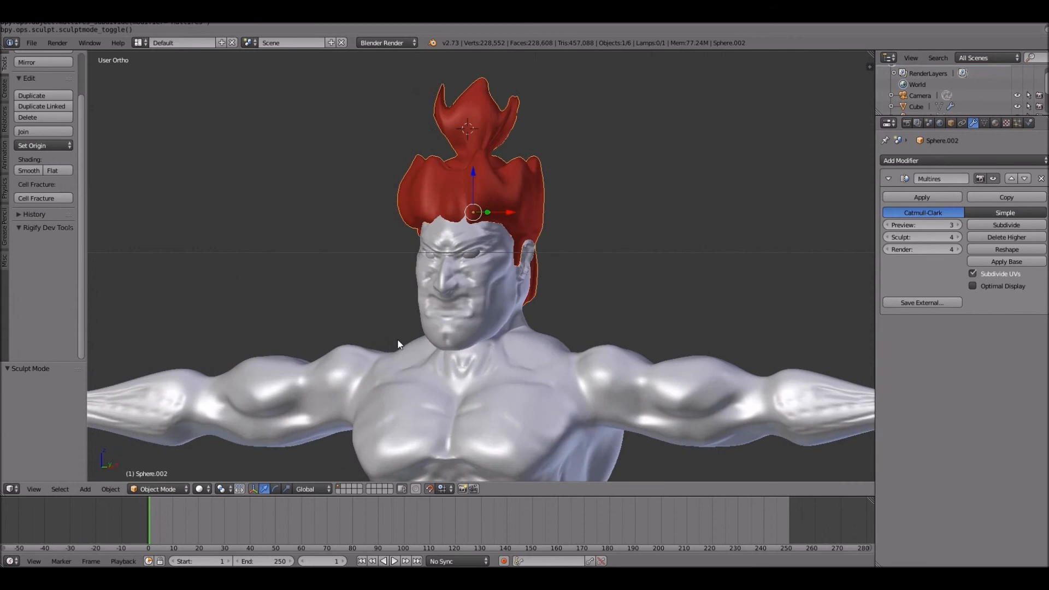
{"action": "scroll", "coordinate": [398, 338], "scroll_direction": "down", "scroll_amount": 2}
{"action": "key", "text": "s"}
{"action": "left_click", "coordinate": [628, 430]}
{"action": "middle_click_drag", "start_coordinate": [628, 430], "coordinate": [616, 341]}
{"action": "key", "text": "KP_1"}
Step: Set the body material's diffuse color to an orange-brown skin tone and its specular intensity to 0.039
{"action": "right_click", "coordinate": [639, 224]}
{"action": "left_click", "coordinate": [994, 123]}
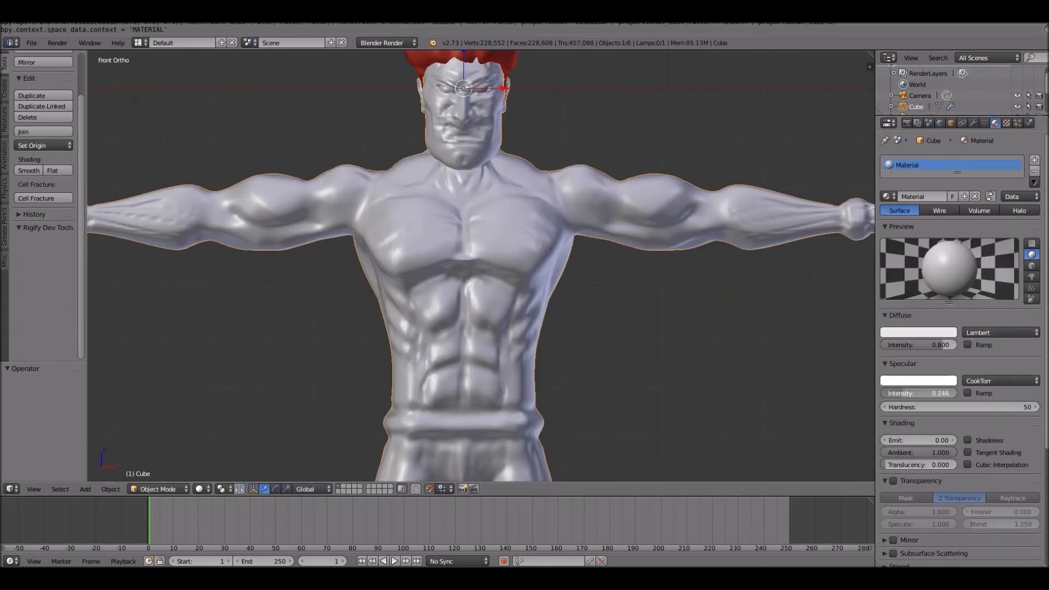
{"action": "left_click_drag", "start_coordinate": [923, 393], "coordinate": [899, 393]}
{"action": "left_click", "coordinate": [918, 332]}
{"action": "left_click_drag", "start_coordinate": [899, 225], "coordinate": [890, 236]}
{"action": "left_click_drag", "start_coordinate": [948, 191], "coordinate": [948, 211]}
{"action": "left_click_drag", "start_coordinate": [896, 234], "coordinate": [890, 245]}
{"action": "left_click_drag", "start_coordinate": [948, 214], "coordinate": [948, 201]}
{"action": "left_click_drag", "start_coordinate": [929, 393], "coordinate": [907, 393]}
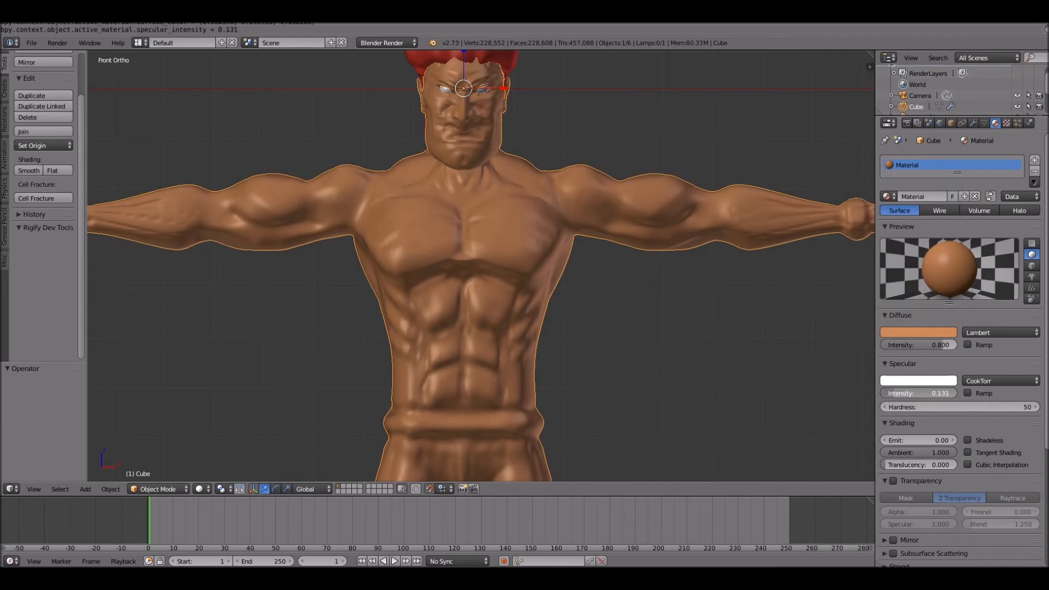
Step: Put the body in Sculpt Mode and subdivide its Multiresolution modifier to level 4
{"action": "scroll", "coordinate": [704, 309], "scroll_direction": "down", "scroll_amount": 3}
{"action": "scroll", "coordinate": [704, 310], "scroll_direction": "up", "scroll_amount": 1}
{"action": "left_click", "coordinate": [158, 489]}
{"action": "left_click", "coordinate": [160, 451]}
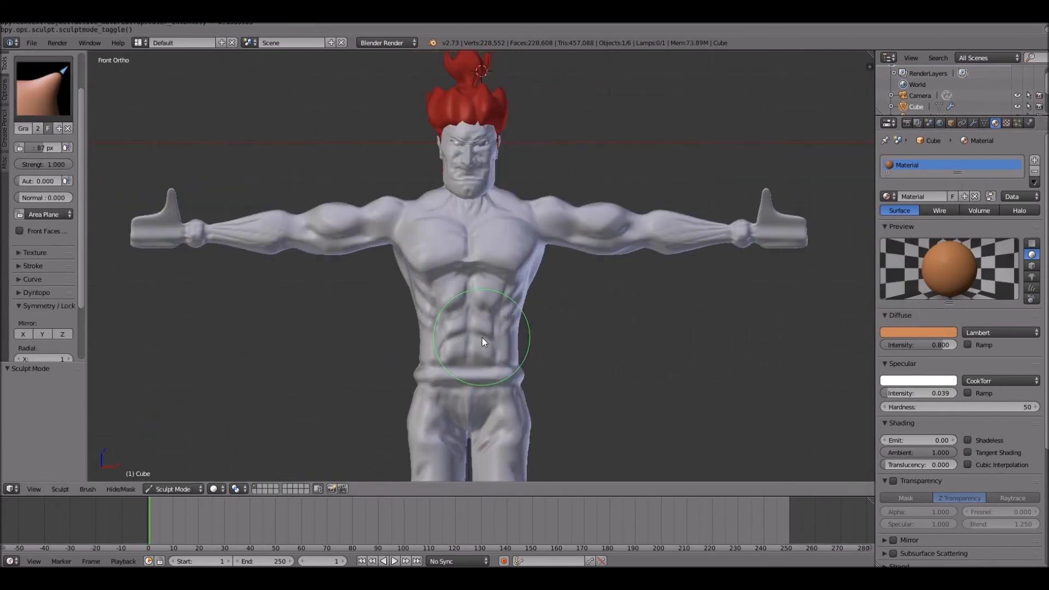
{"action": "scroll", "coordinate": [482, 336], "scroll_direction": "up", "scroll_amount": 5}
{"action": "left_click", "coordinate": [973, 123]}
{"action": "scroll", "coordinate": [674, 283], "scroll_direction": "down", "scroll_amount": 7}
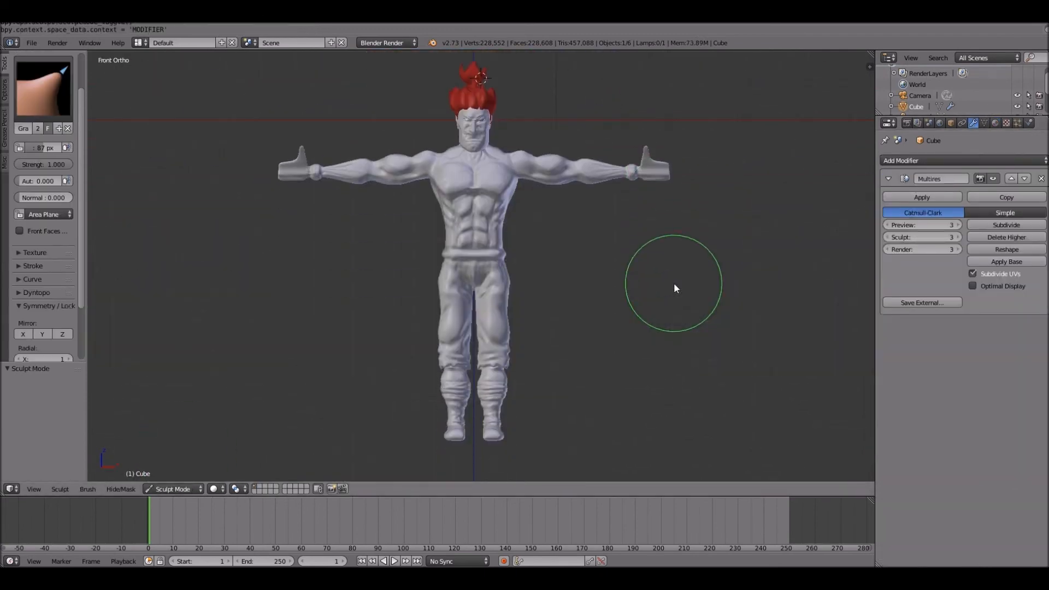
{"action": "left_click", "coordinate": [1006, 225]}
{"action": "scroll", "coordinate": [632, 218], "scroll_direction": "up", "scroll_amount": 7}
{"action": "key", "text": "KP_3"}
{"action": "key", "text": "KP_1"}
{"action": "key", "text": "KP_4"}
{"action": "scroll", "coordinate": [632, 218], "scroll_direction": "down", "scroll_amount": 5}
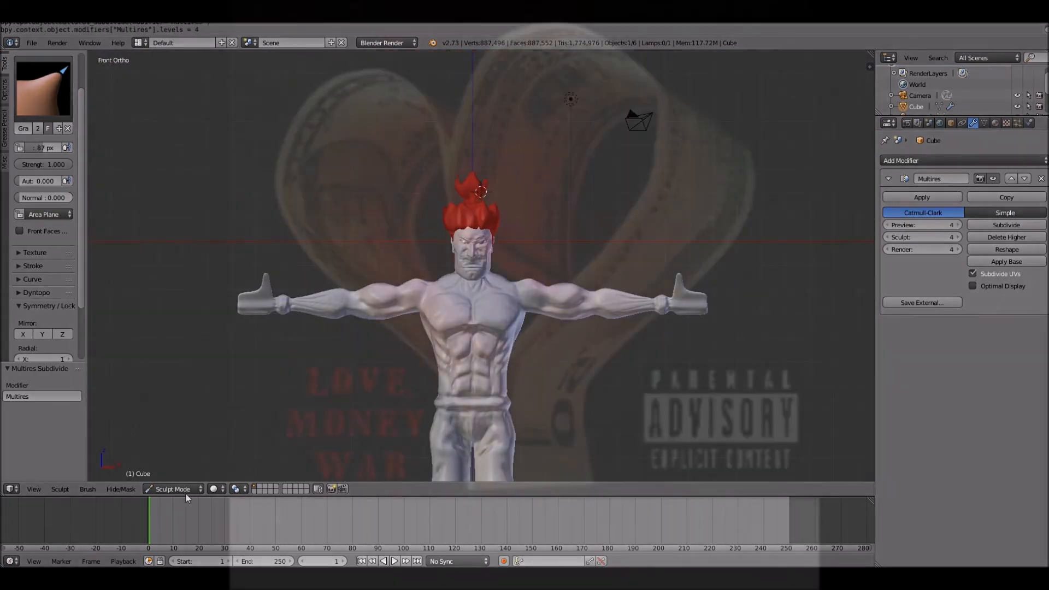